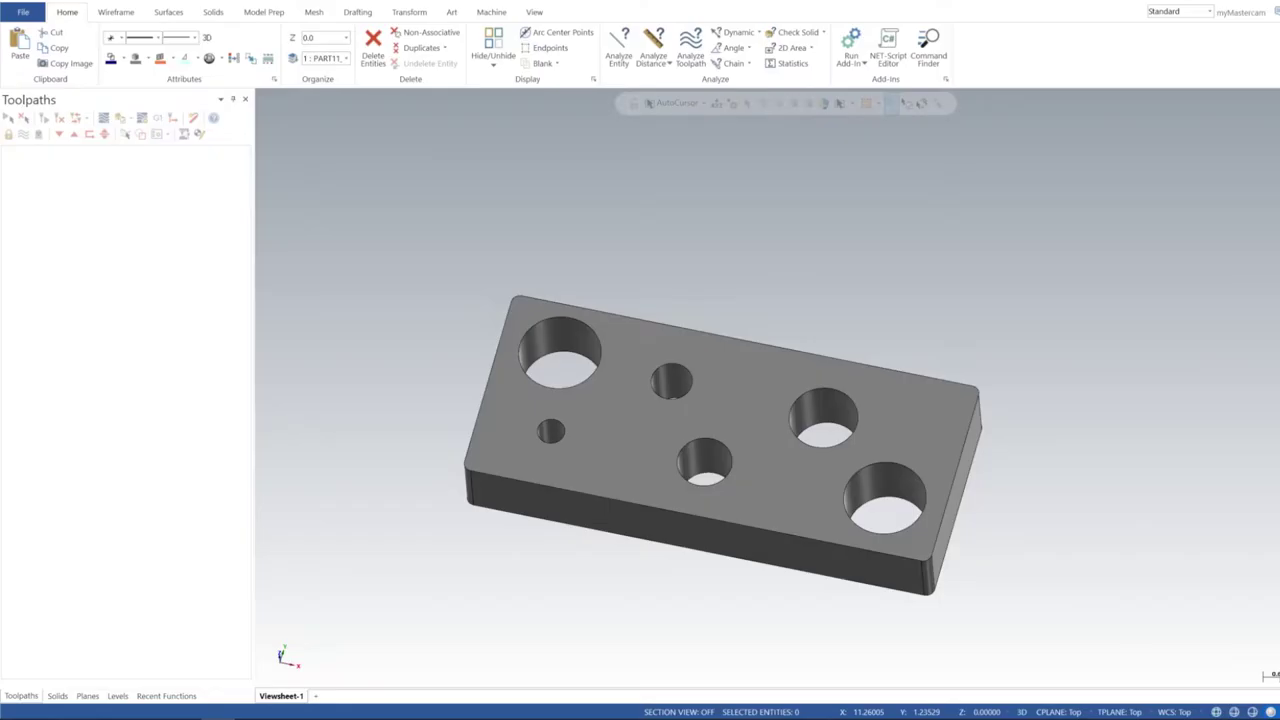
Inspect the holed plate, briefly showing the plane gnomon, then bring up the Machine options
{"action": "mouse_move", "coordinate": [711, 400]}
{"action": "middle_mouse_down"}
{"action": "mouse_move", "coordinate": [710, 430]}
{"action": "mouse_move", "coordinate": [728, 409]}
{"action": "mouse_move", "coordinate": [726, 343]}
{"action": "middle_mouse_up"}
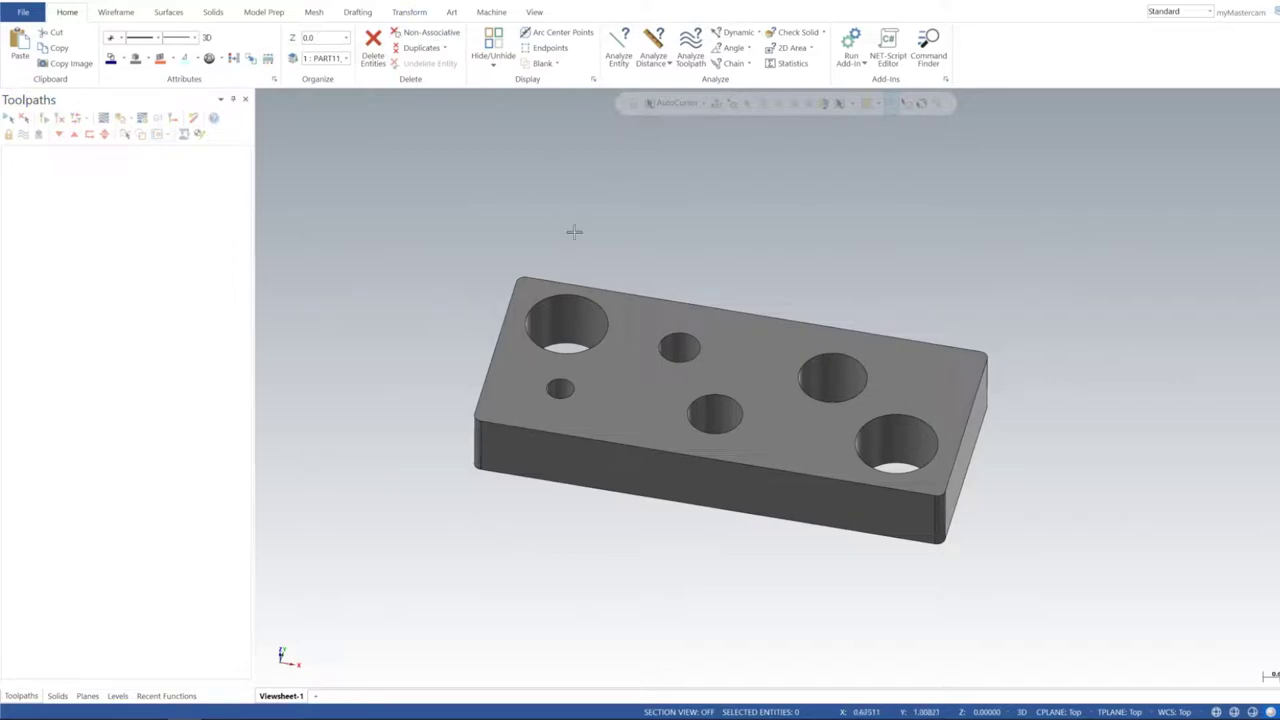
{"action": "middle_click_drag", "start_coordinate": [658, 319], "coordinate": [643, 371], "text": "ctrl"}
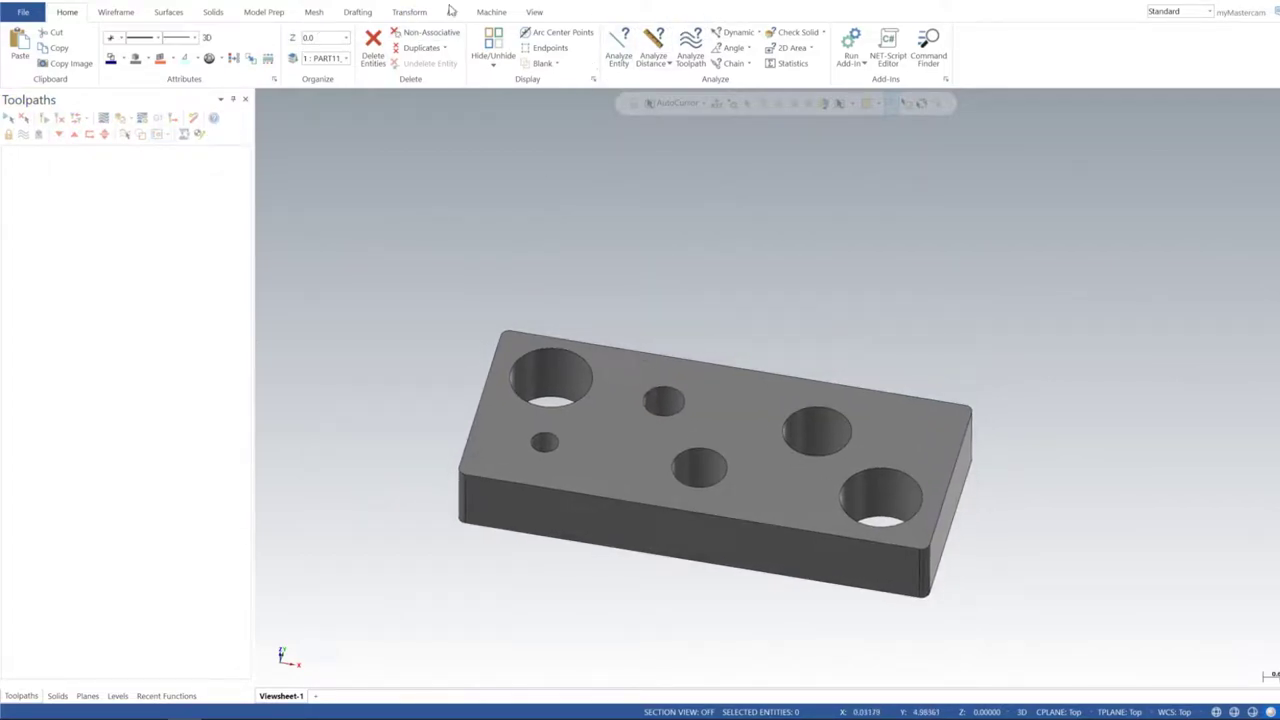
{"action": "left_click", "coordinate": [542, 14]}
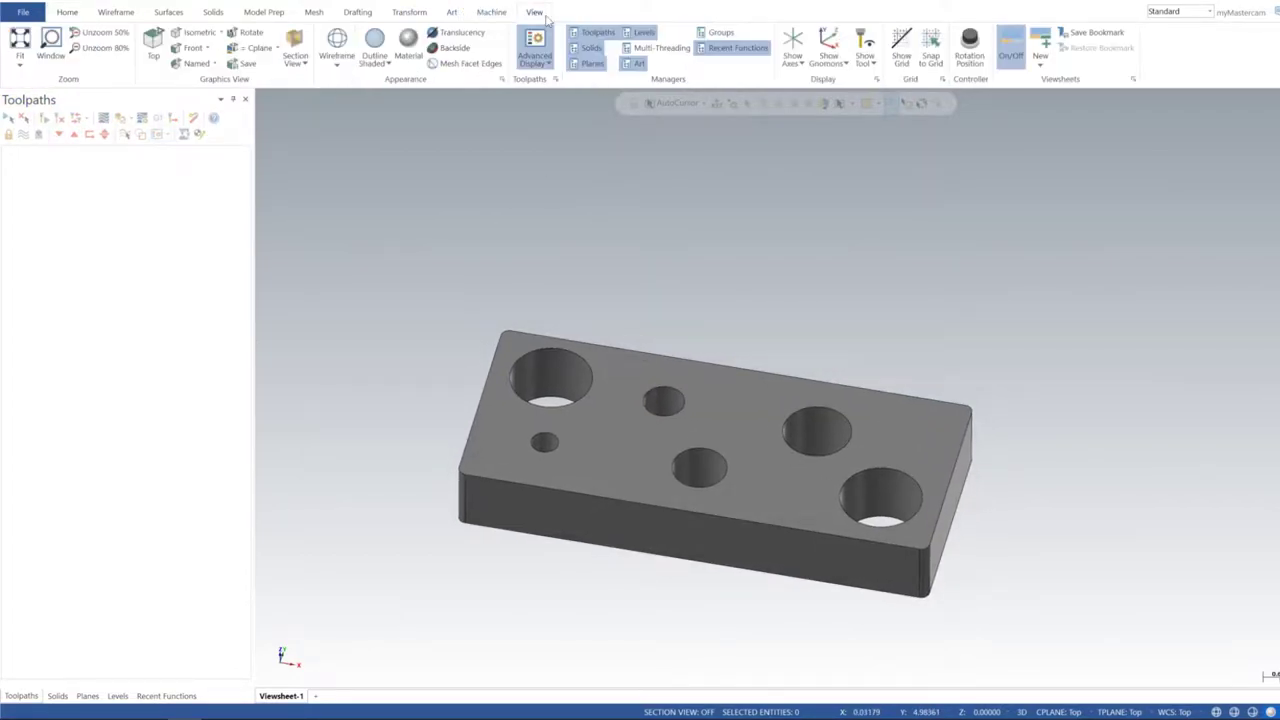
{"action": "left_click", "coordinate": [828, 42]}
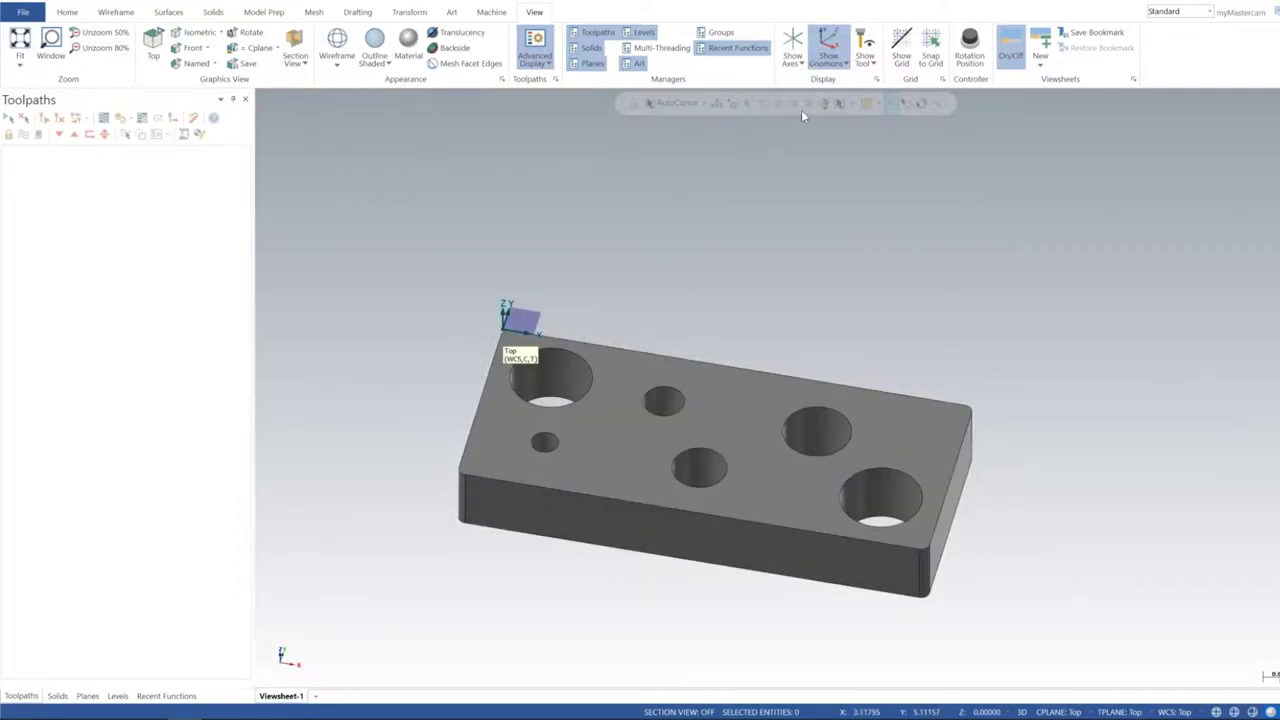
{"action": "left_click", "coordinate": [828, 42]}
{"action": "mouse_move", "coordinate": [709, 286]}
{"action": "middle_mouse_down"}
{"action": "mouse_move", "coordinate": [734, 286]}
{"action": "mouse_move", "coordinate": [717, 340]}
{"action": "mouse_move", "coordinate": [738, 264]}
{"action": "mouse_move", "coordinate": [735, 357]}
{"action": "middle_mouse_up"}
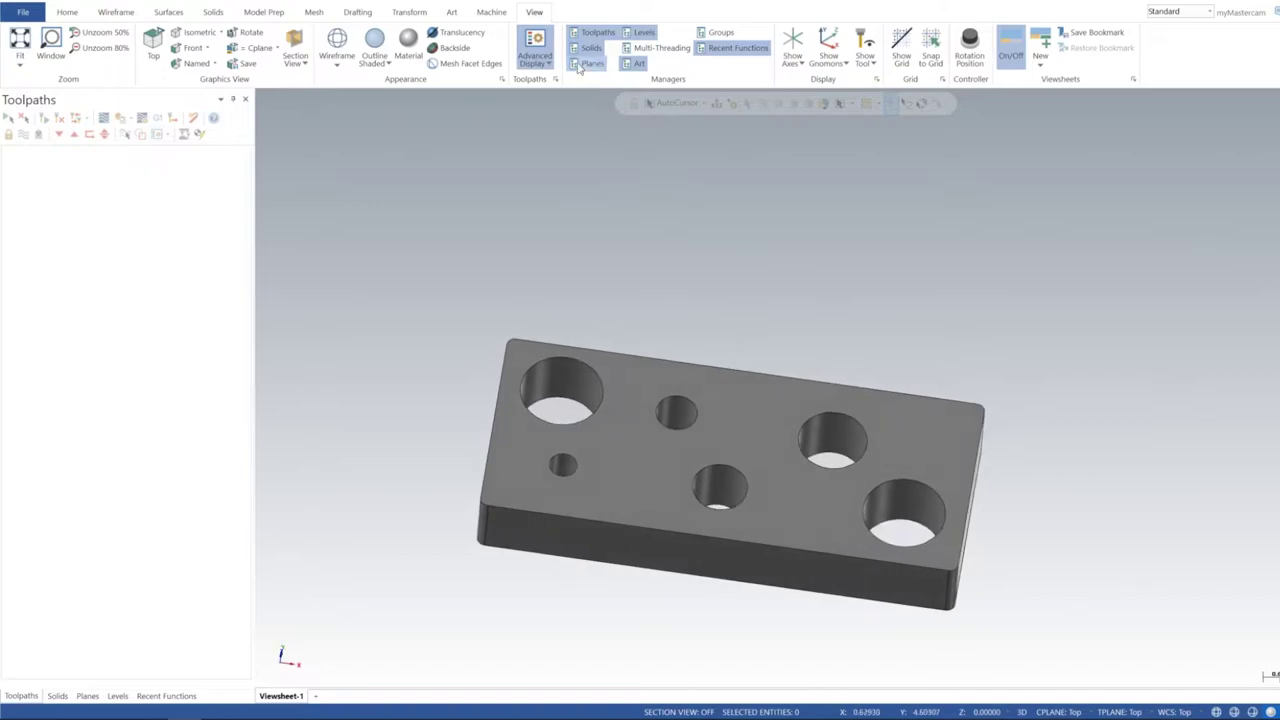
{"action": "left_click", "coordinate": [498, 16]}
Assign the default mill and define a 7 × 3 × 1 bounding-box stock around the plate
{"action": "left_click", "coordinate": [20, 50]}
{"action": "left_click", "coordinate": [40, 82]}
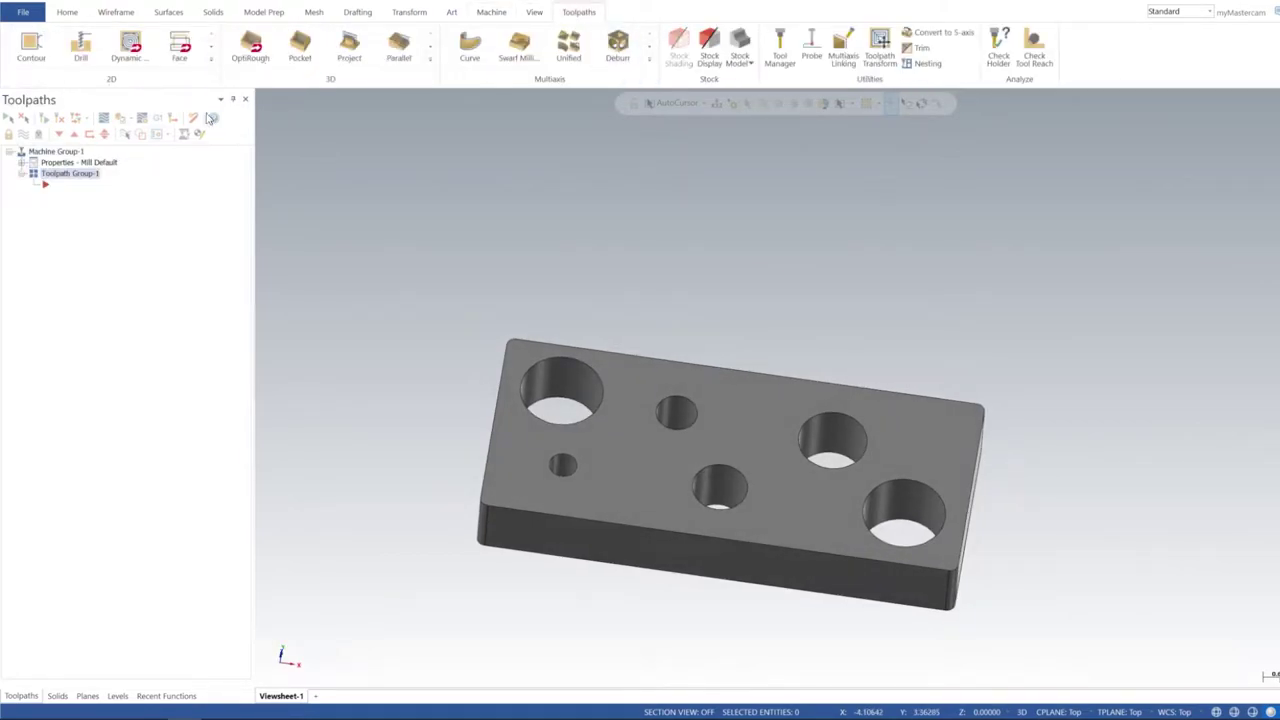
{"action": "left_click", "coordinate": [21, 162]}
{"action": "left_click", "coordinate": [71, 195]}
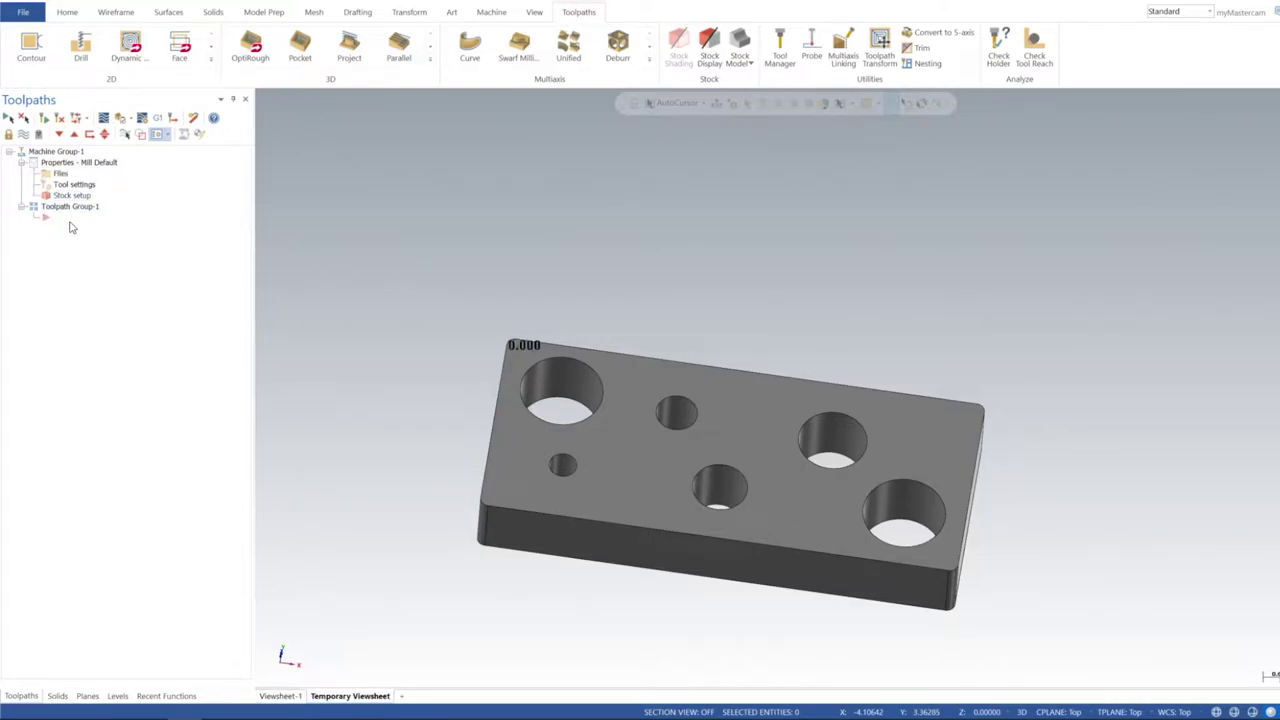
{"action": "left_click", "coordinate": [190, 246]}
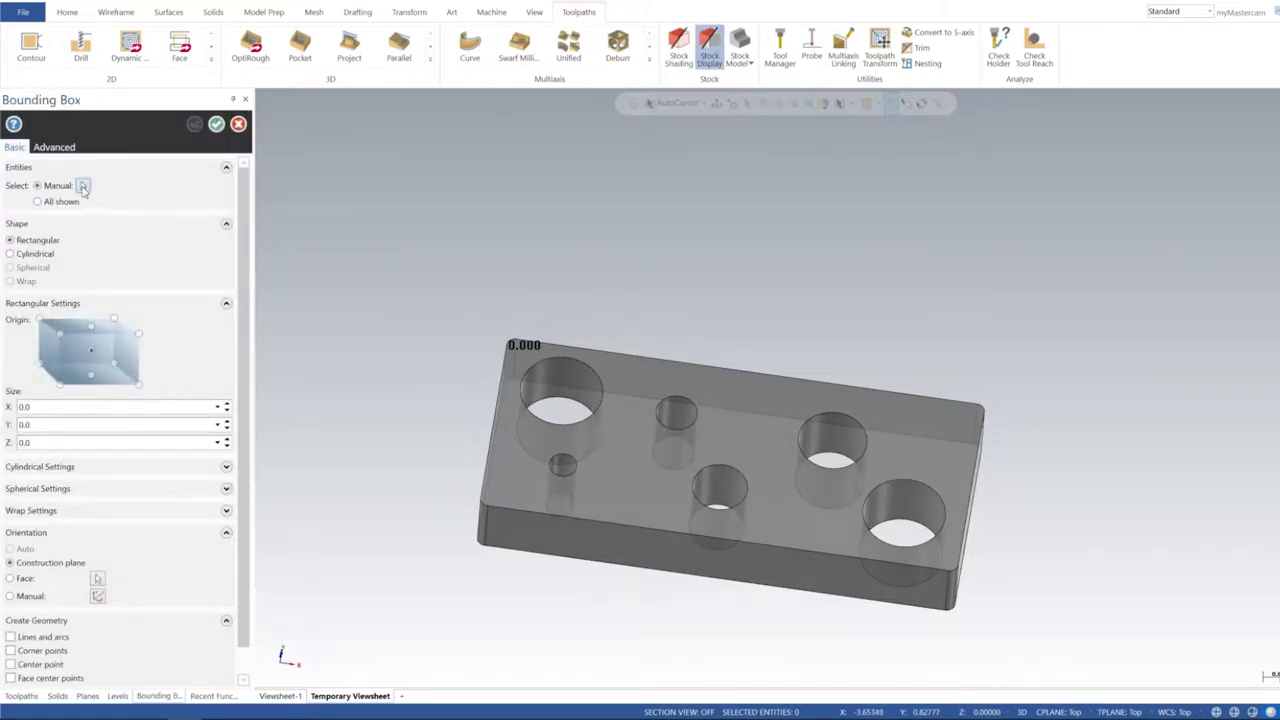
{"action": "left_click", "coordinate": [83, 185]}
{"action": "left_click", "coordinate": [604, 405]}
{"action": "left_click", "coordinate": [737, 132]}
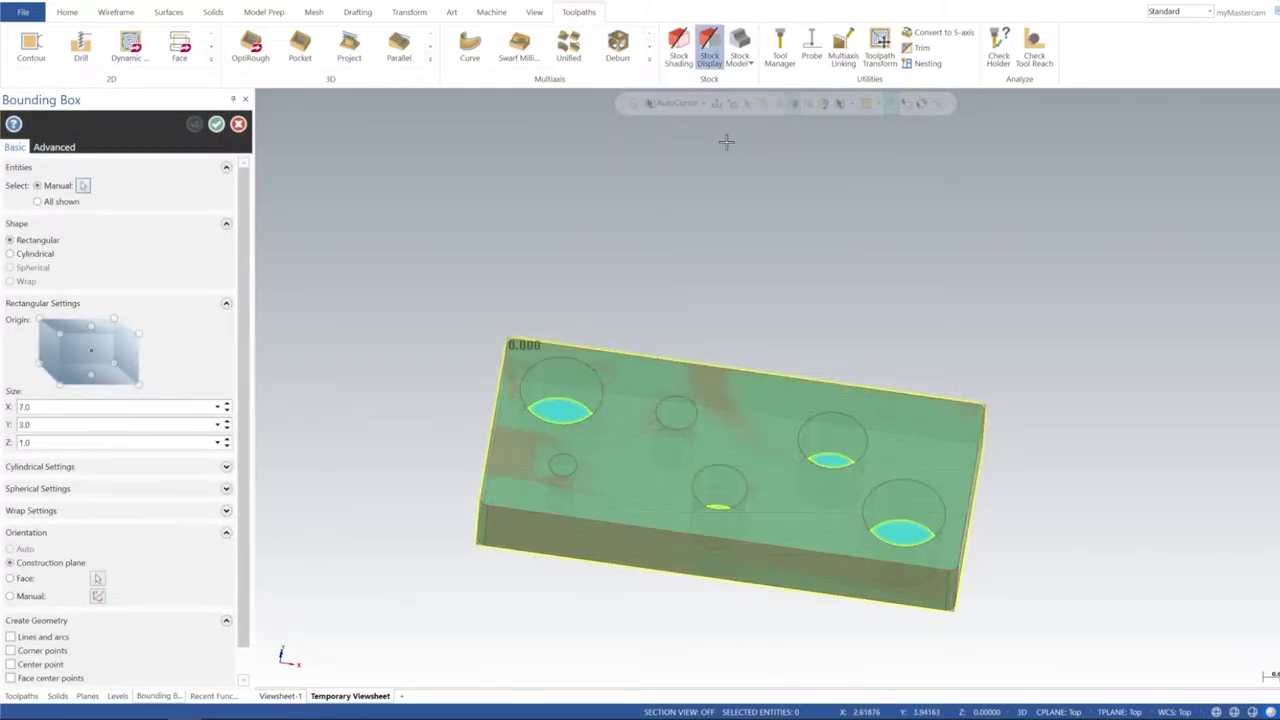
{"action": "left_click", "coordinate": [216, 124]}
{"action": "left_click", "coordinate": [216, 124]}
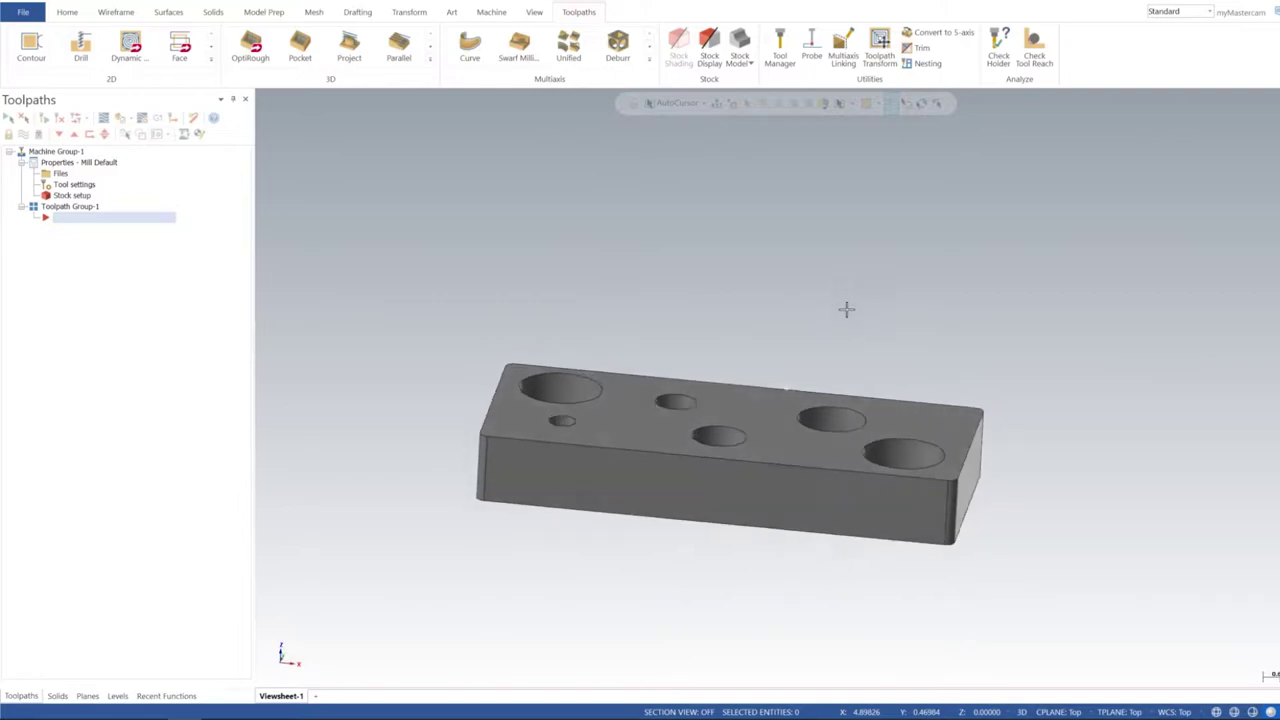
Add a Circle Mill toolpath from the 2D gallery on the 1.2-diameter large bore
{"action": "left_click", "coordinate": [211, 62]}
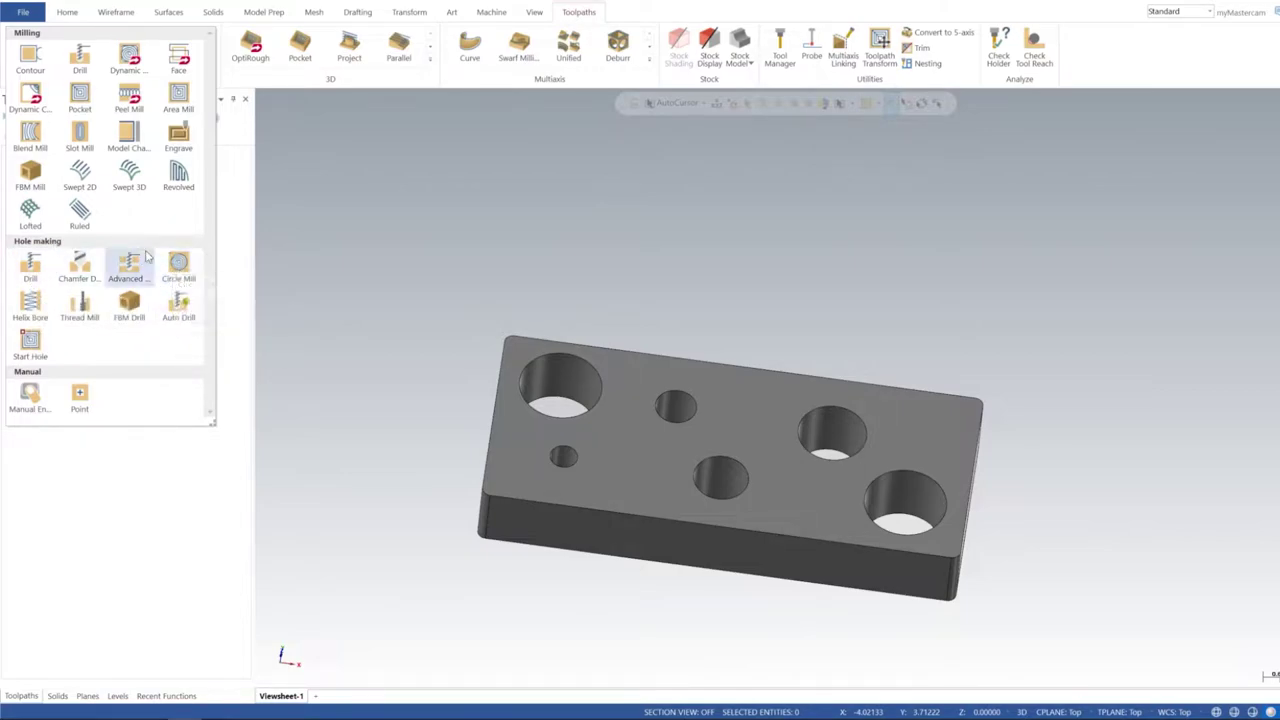
{"action": "left_click", "coordinate": [178, 264]}
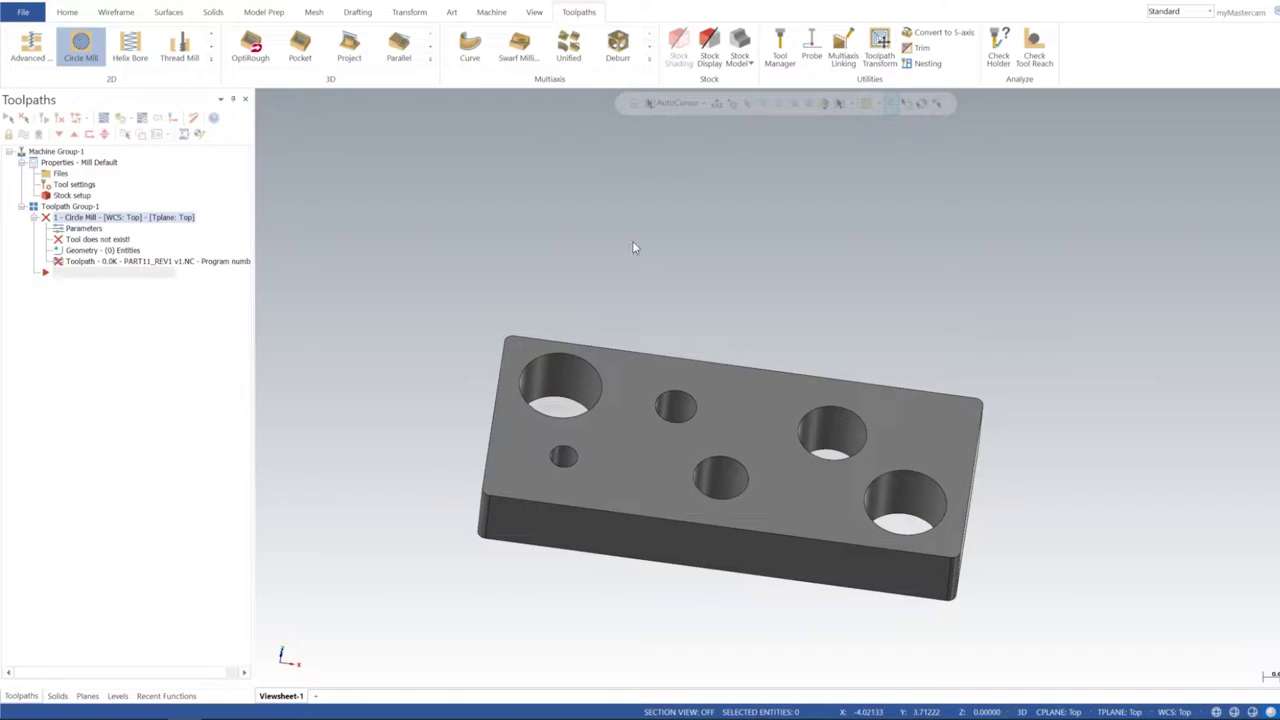
{"action": "mouse_move", "coordinate": [671, 300]}
{"action": "middle_mouse_down"}
{"action": "mouse_move", "coordinate": [676, 254]}
{"action": "mouse_move", "coordinate": [670, 330]}
{"action": "mouse_move", "coordinate": [665, 300]}
{"action": "mouse_move", "coordinate": [646, 354]}
{"action": "middle_mouse_up"}
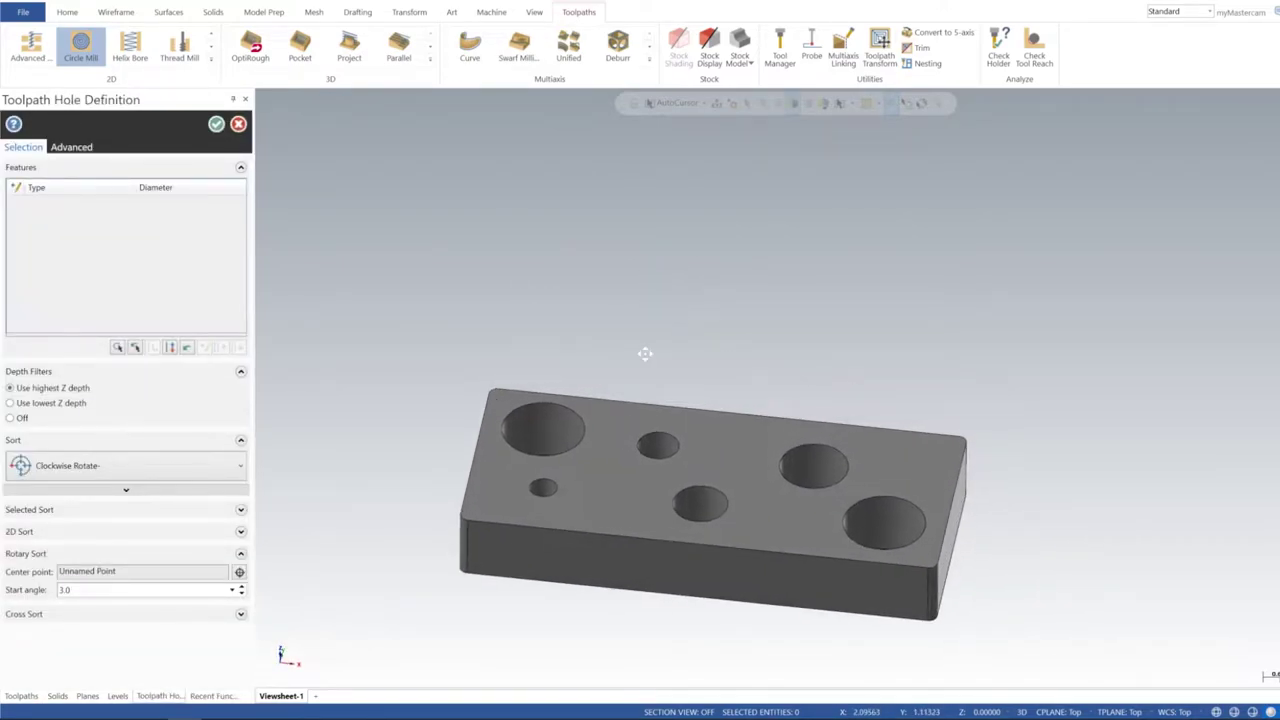
{"action": "left_click", "coordinate": [560, 414]}
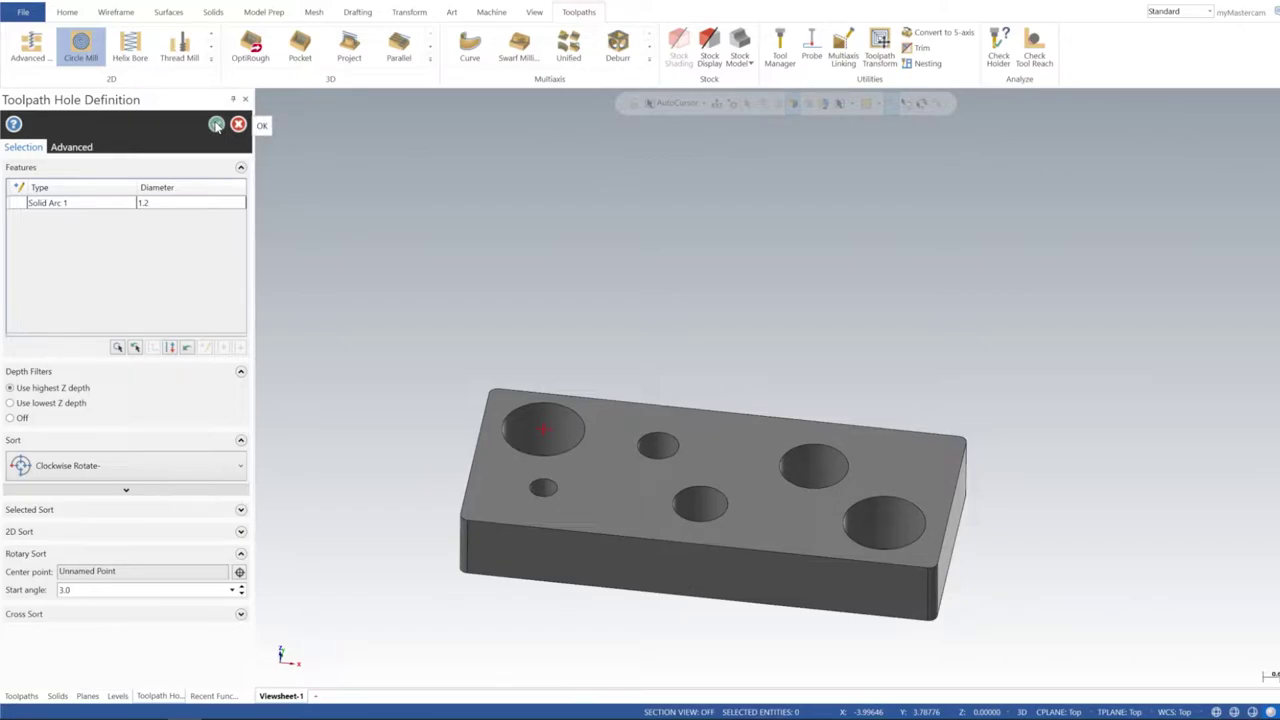
{"action": "left_click", "coordinate": [216, 126]}
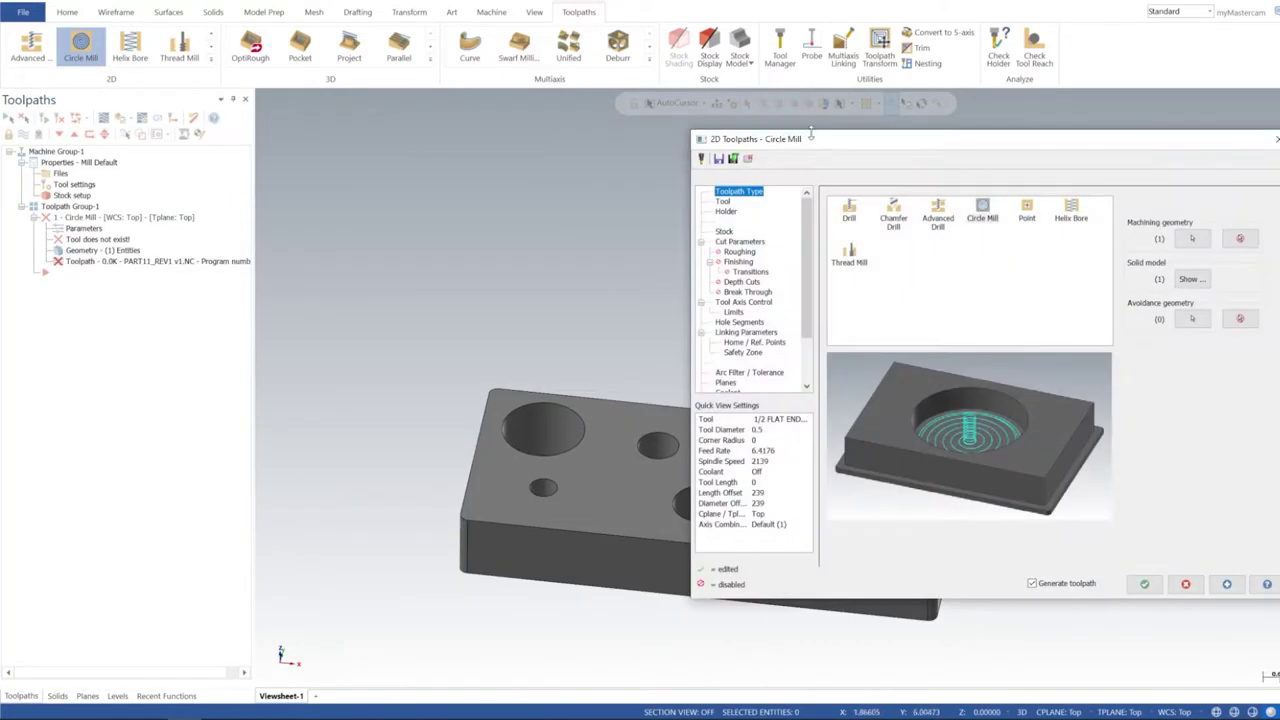
Create a new 0.375 flat endmill for the Circle Mill
{"action": "left_click_drag", "start_coordinate": [890, 148], "coordinate": [676, 162]}
{"action": "left_click", "coordinate": [510, 216]}
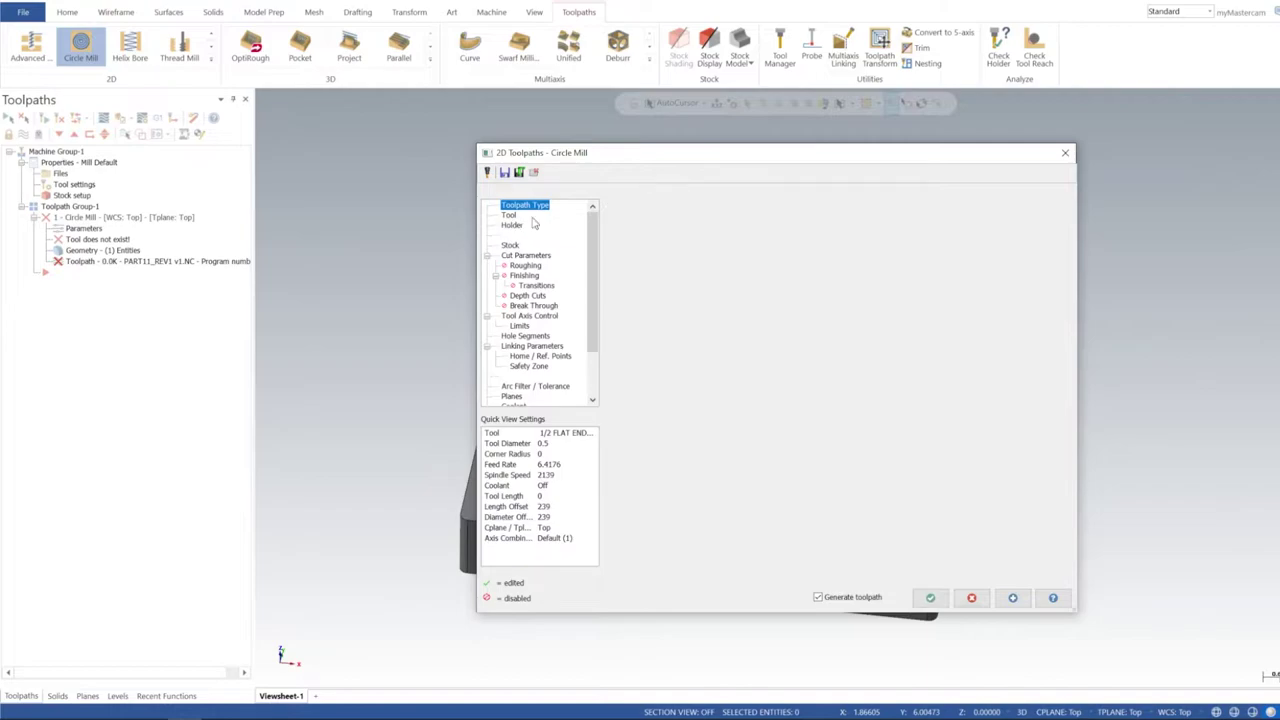
{"action": "right_click", "coordinate": [694, 246]}
{"action": "left_click", "coordinate": [741, 266]}
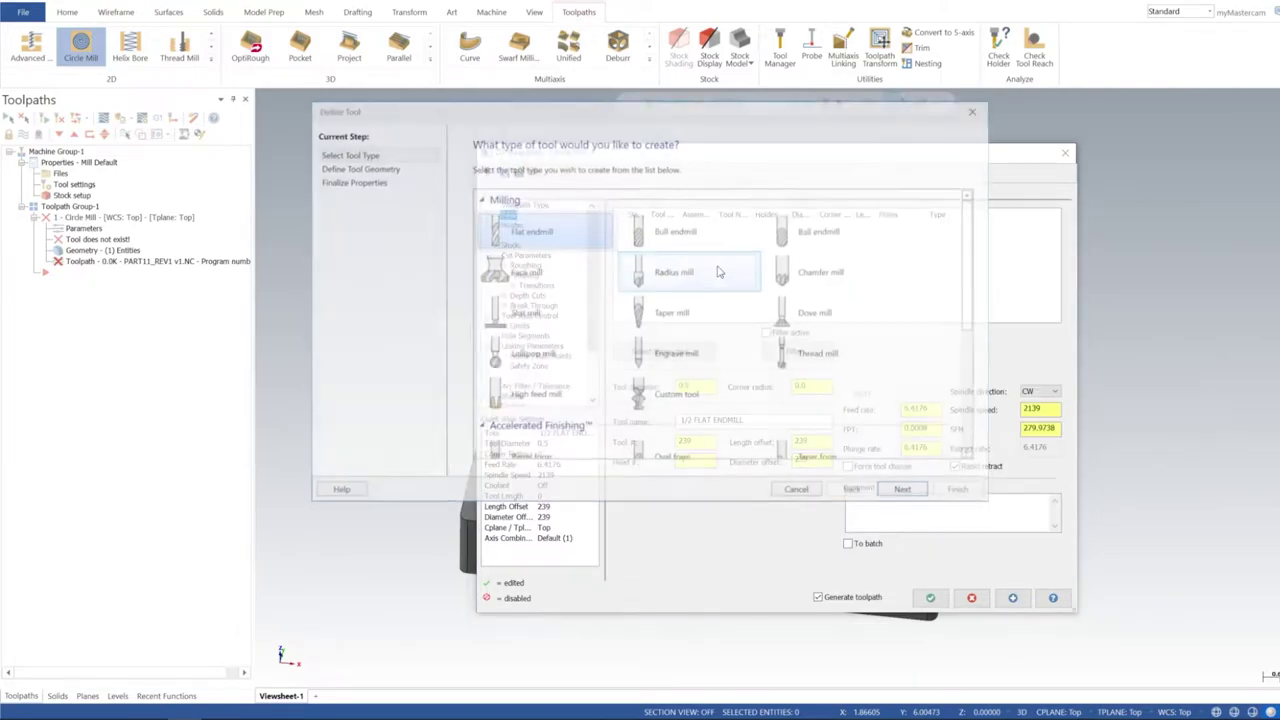
{"action": "double_click", "coordinate": [512, 231]}
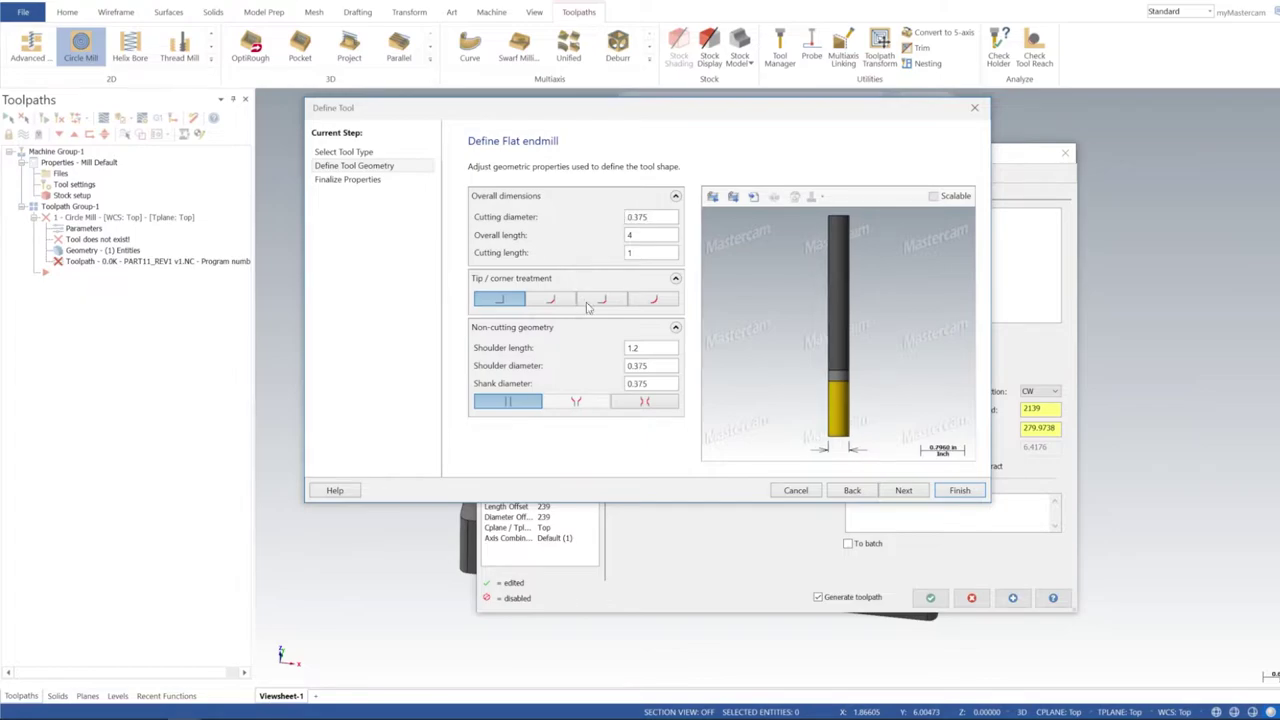
{"action": "left_click_drag", "start_coordinate": [619, 118], "coordinate": [650, 150]}
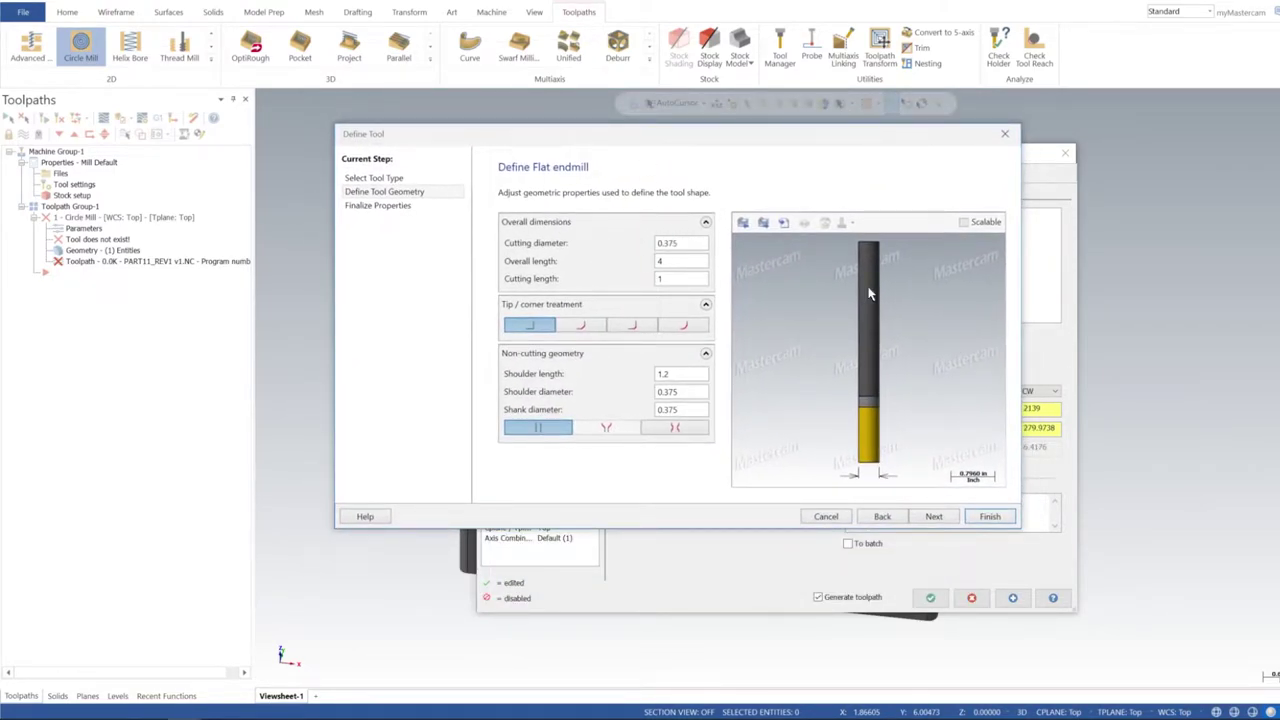
{"action": "left_click", "coordinate": [989, 517]}
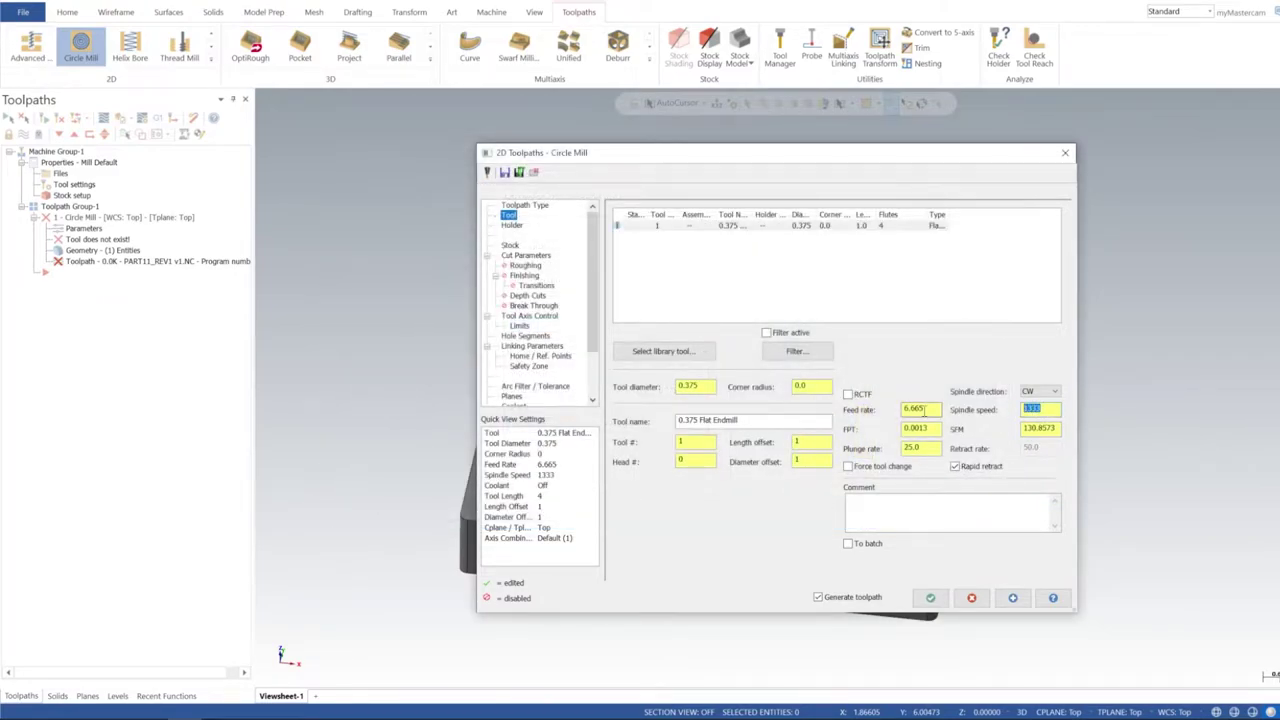
Set spindle speed 8000, feed rate 60 and plunge rate 60
{"action": "type", "text": "8000"}
{"action": "key", "text": "Tab"}
{"action": "type", "text": "60"}
{"action": "key", "text": "Tab"}
{"action": "type", "text": "6"}
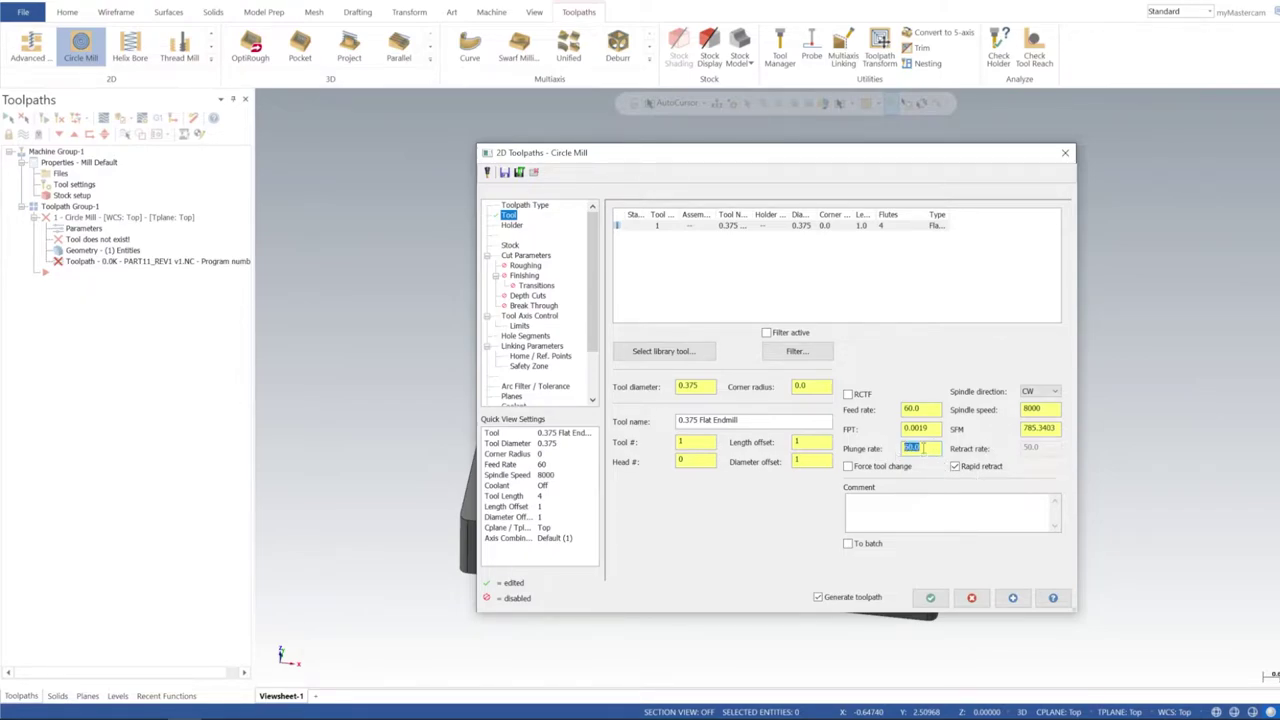
{"action": "double_click", "coordinate": [920, 450]}
Set the cut parameters' compensation type to Wear, leaving the diameter override off
{"action": "left_click", "coordinate": [530, 257]}
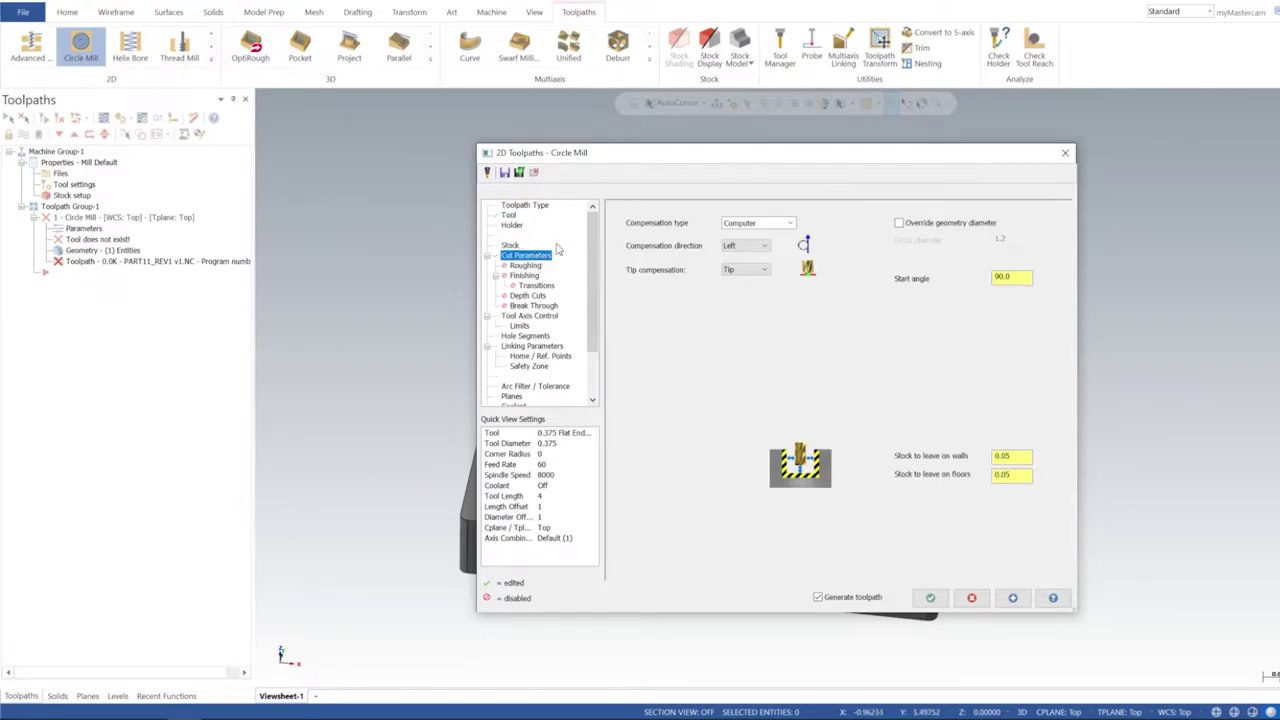
{"action": "left_click", "coordinate": [771, 224]}
{"action": "left_click", "coordinate": [775, 253]}
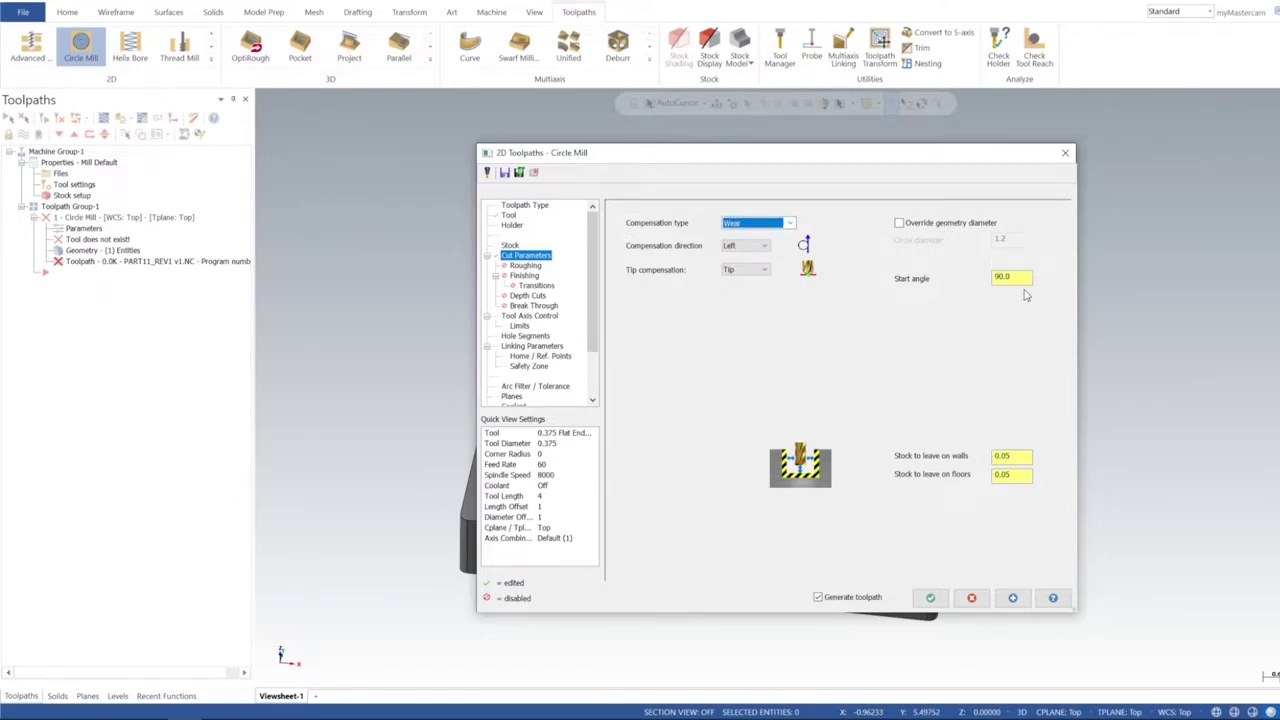
{"action": "left_click", "coordinate": [912, 226]}
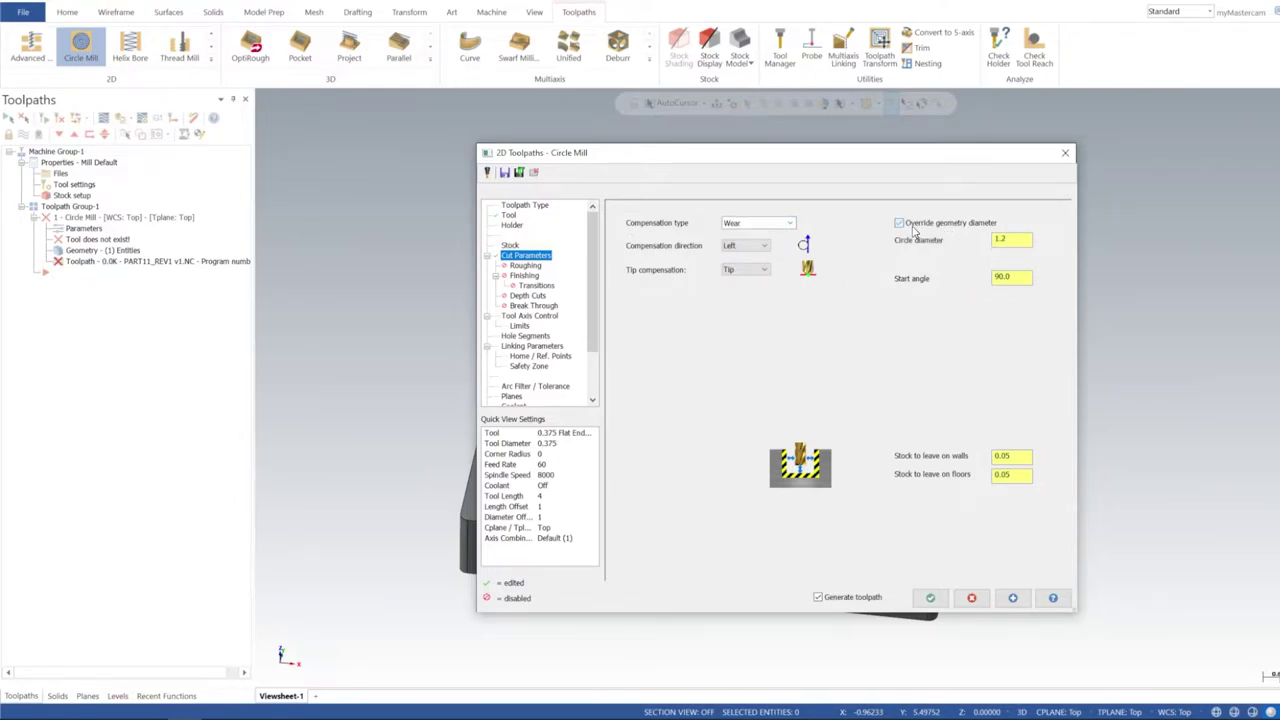
{"action": "double_click", "coordinate": [1012, 242]}
{"action": "left_click", "coordinate": [1024, 241]}
{"action": "left_click", "coordinate": [930, 228]}
Set stock to leave on walls and floors to 0
{"action": "left_click_drag", "start_coordinate": [766, 158], "coordinate": [729, 155]}
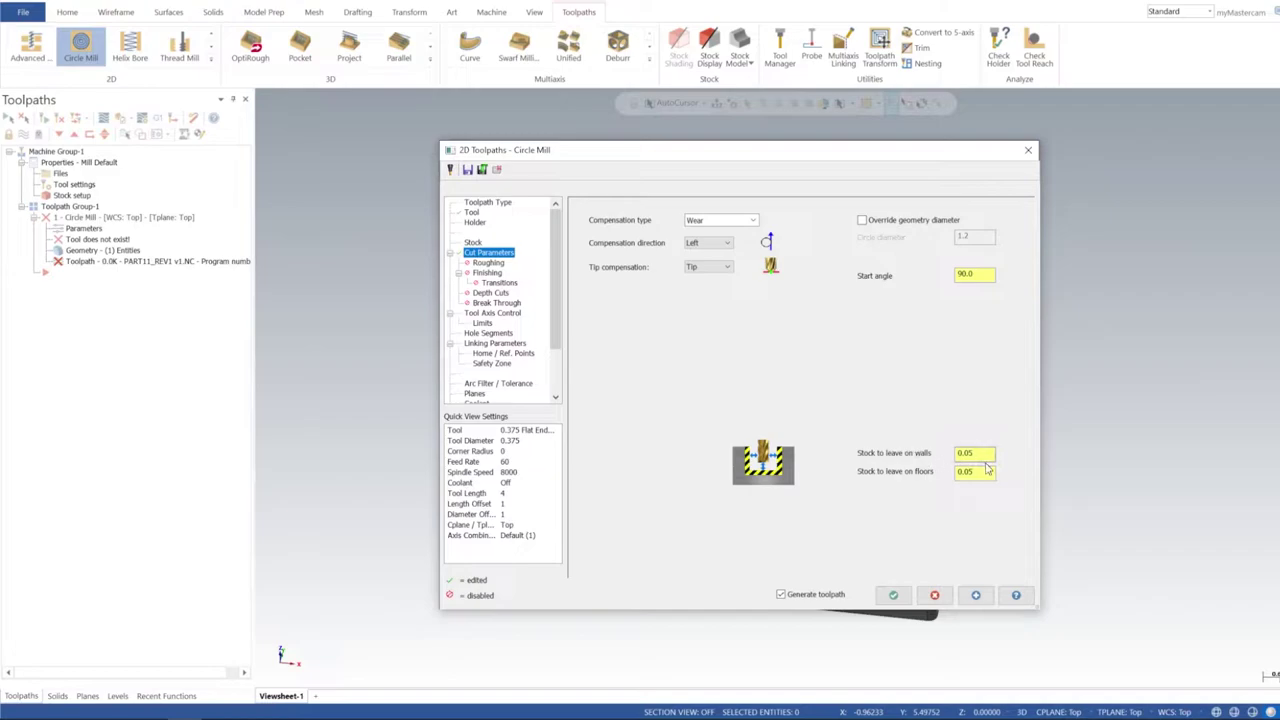
{"action": "left_click_drag", "start_coordinate": [987, 452], "coordinate": [918, 454]}
{"action": "type", "text": "0"}
{"action": "key", "text": "Tab"}
{"action": "key", "text": "Return"}
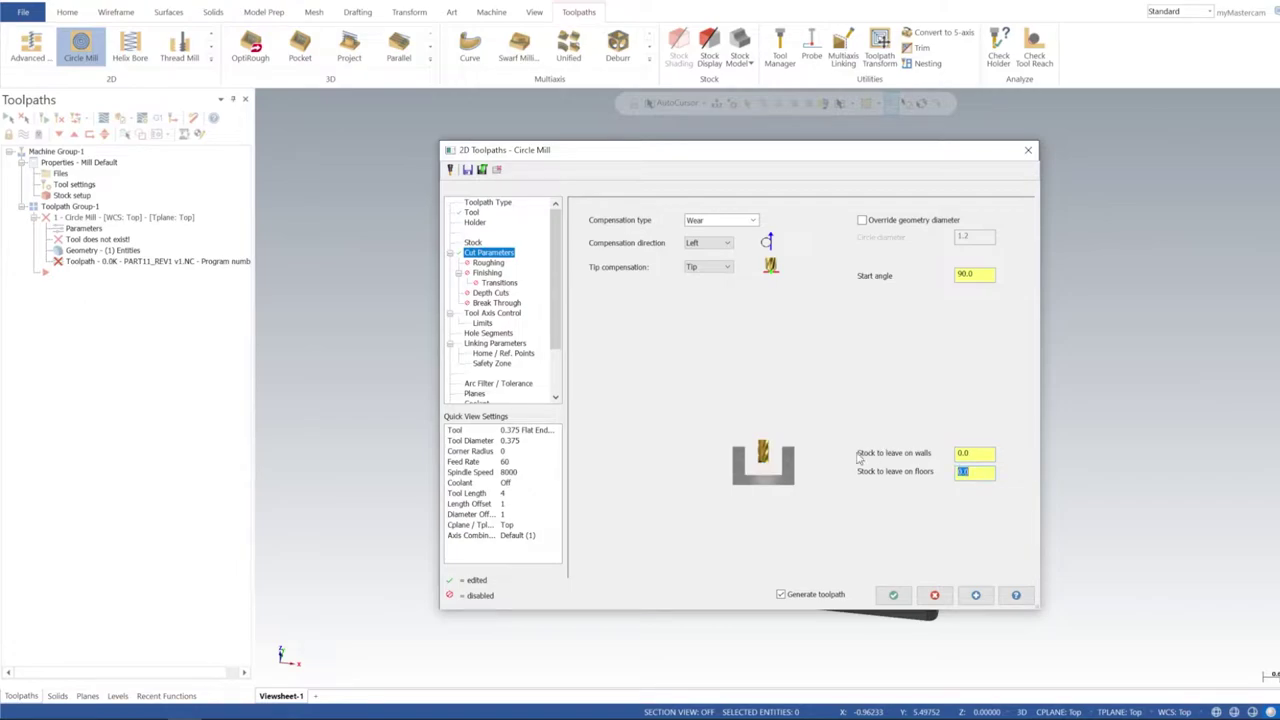
Enable roughing with helical entry: 50% stepover, 25% max radius, 3.0 plunge angle
{"action": "left_click", "coordinate": [487, 263]}
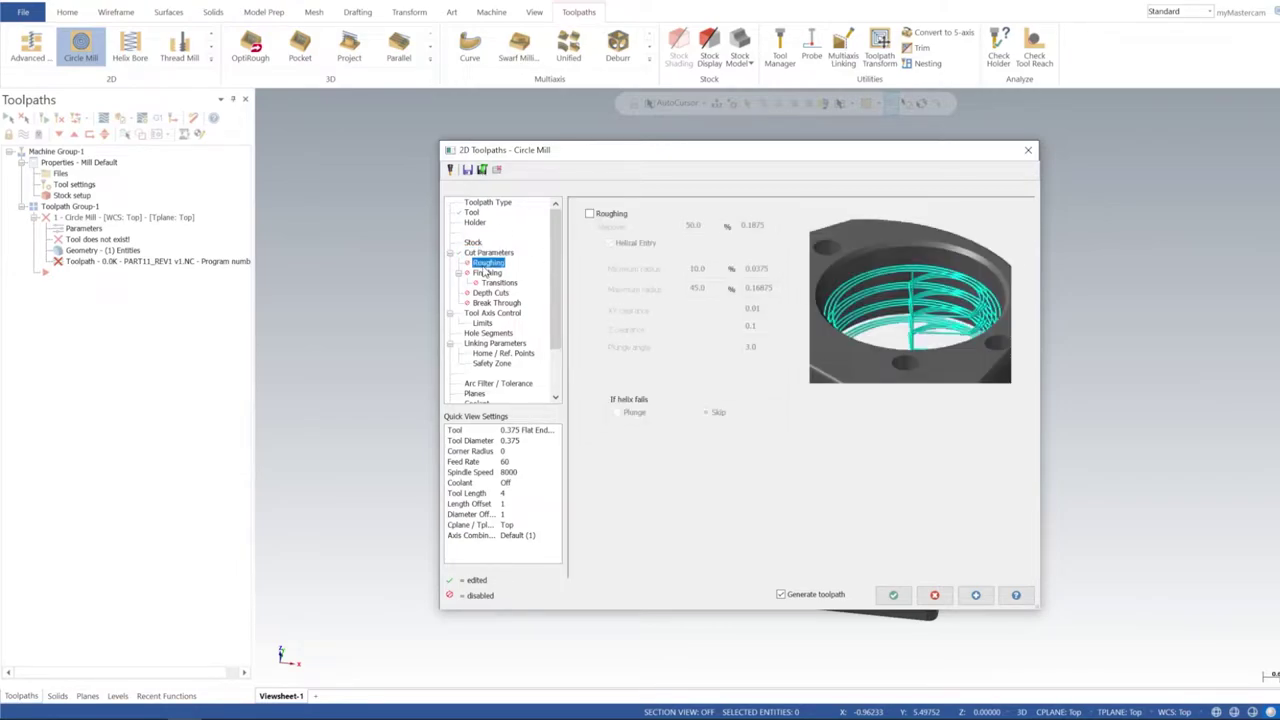
{"action": "left_click", "coordinate": [589, 214]}
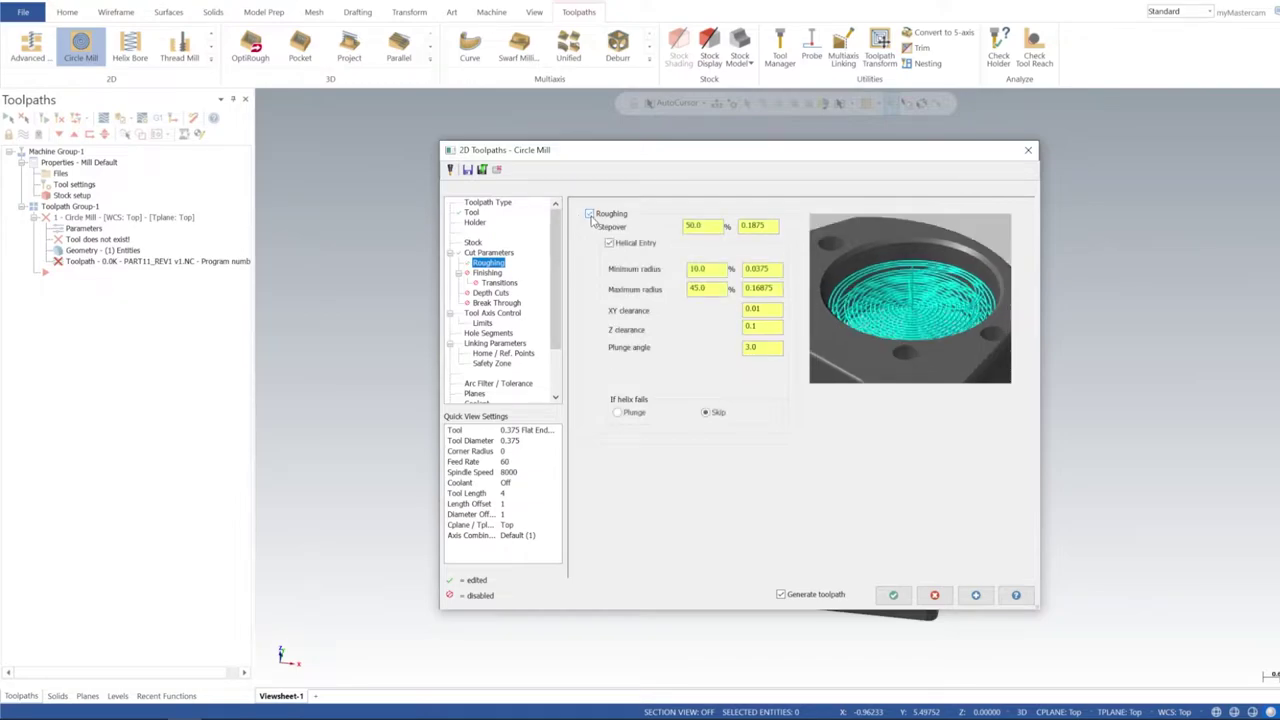
{"action": "double_click", "coordinate": [709, 228]}
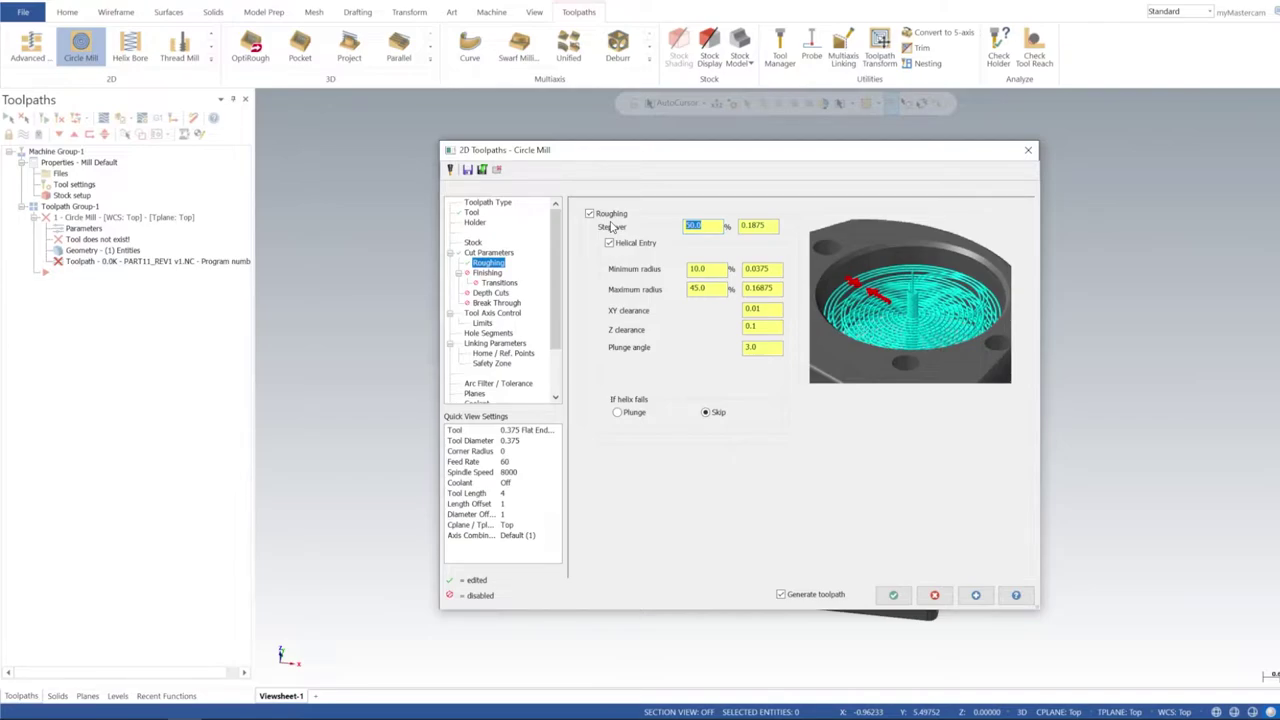
{"action": "double_click", "coordinate": [697, 288]}
{"action": "type", "text": "25"}
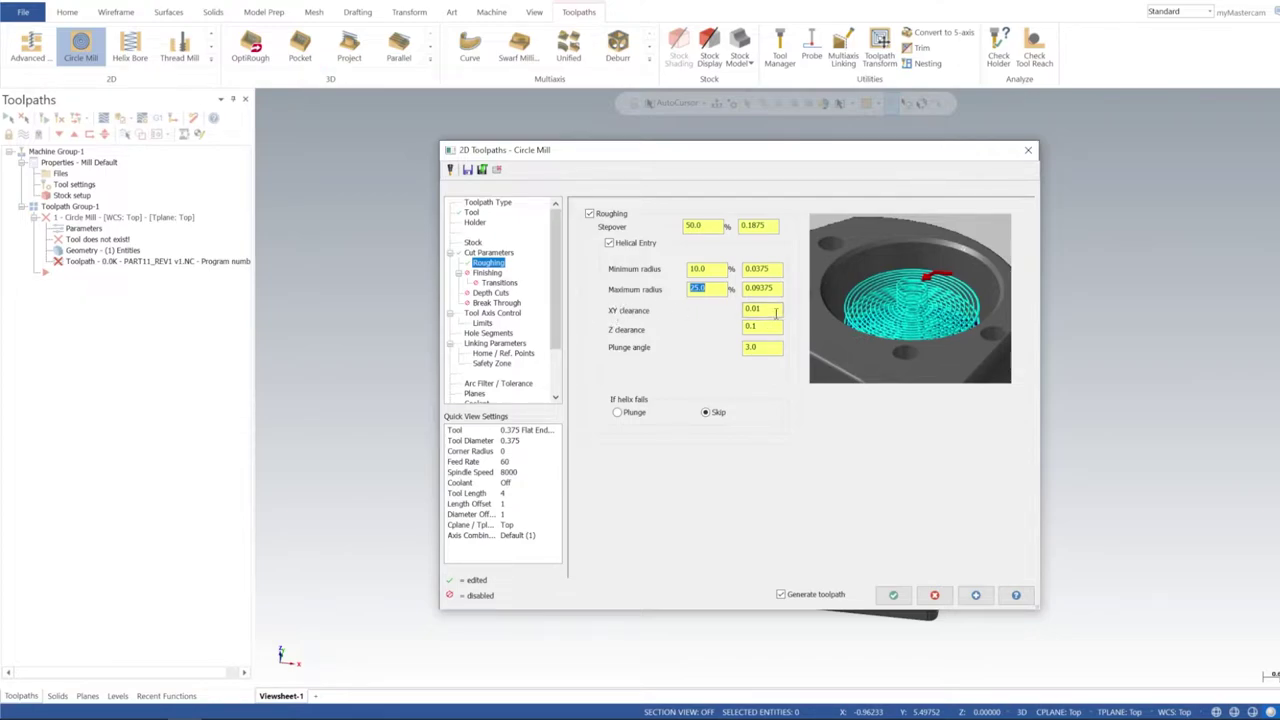
{"action": "double_click", "coordinate": [766, 326]}
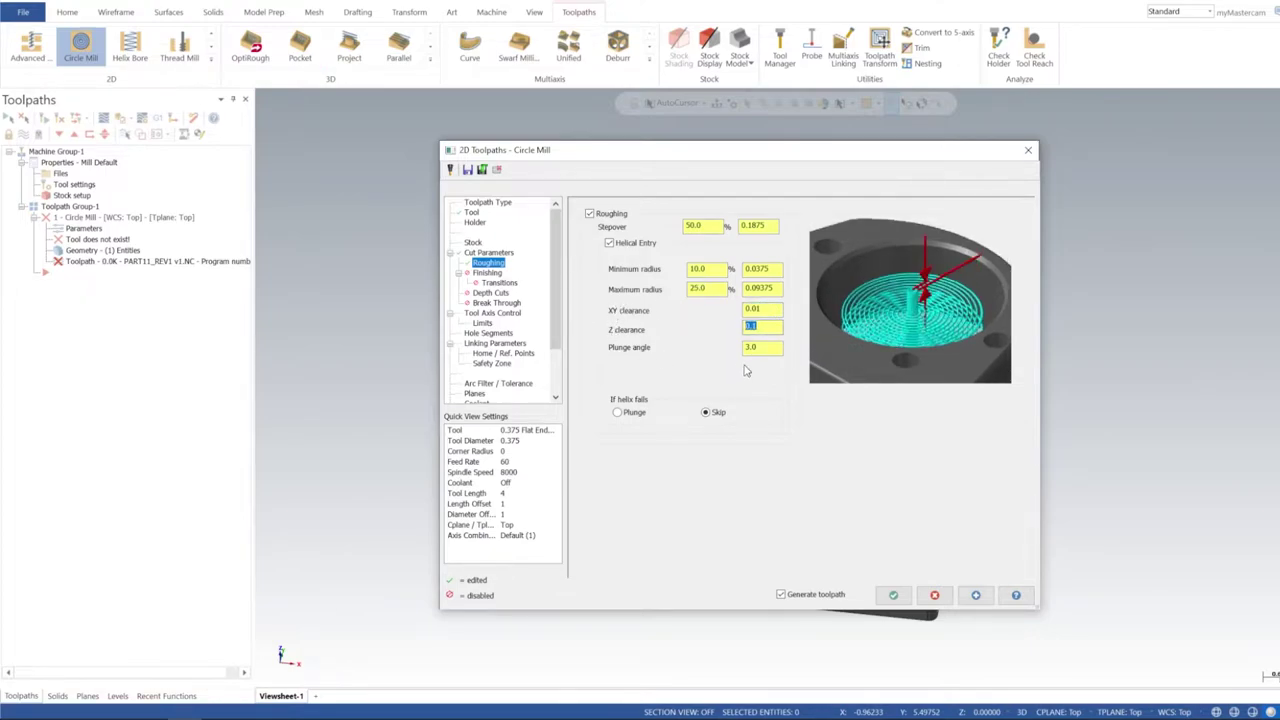
{"action": "double_click", "coordinate": [766, 348]}
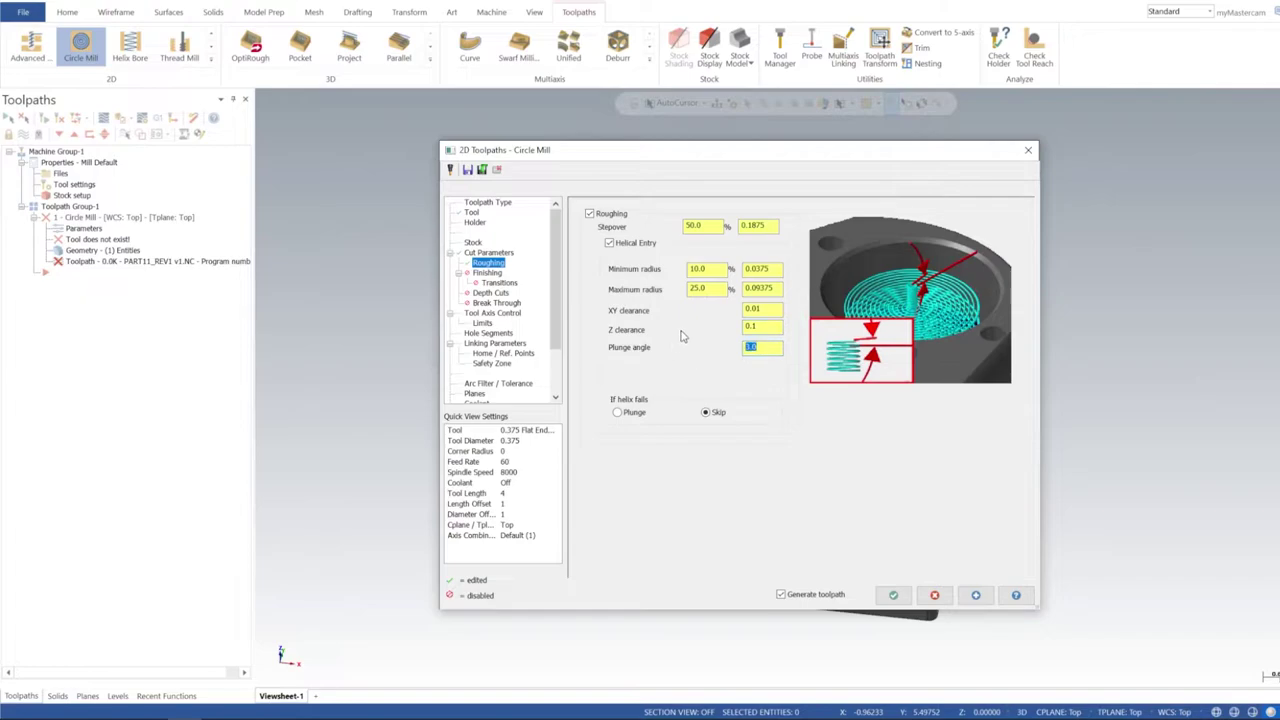
Enable one finish pass with 0.02 spacing, taken at final depth only
{"action": "left_click", "coordinate": [482, 274]}
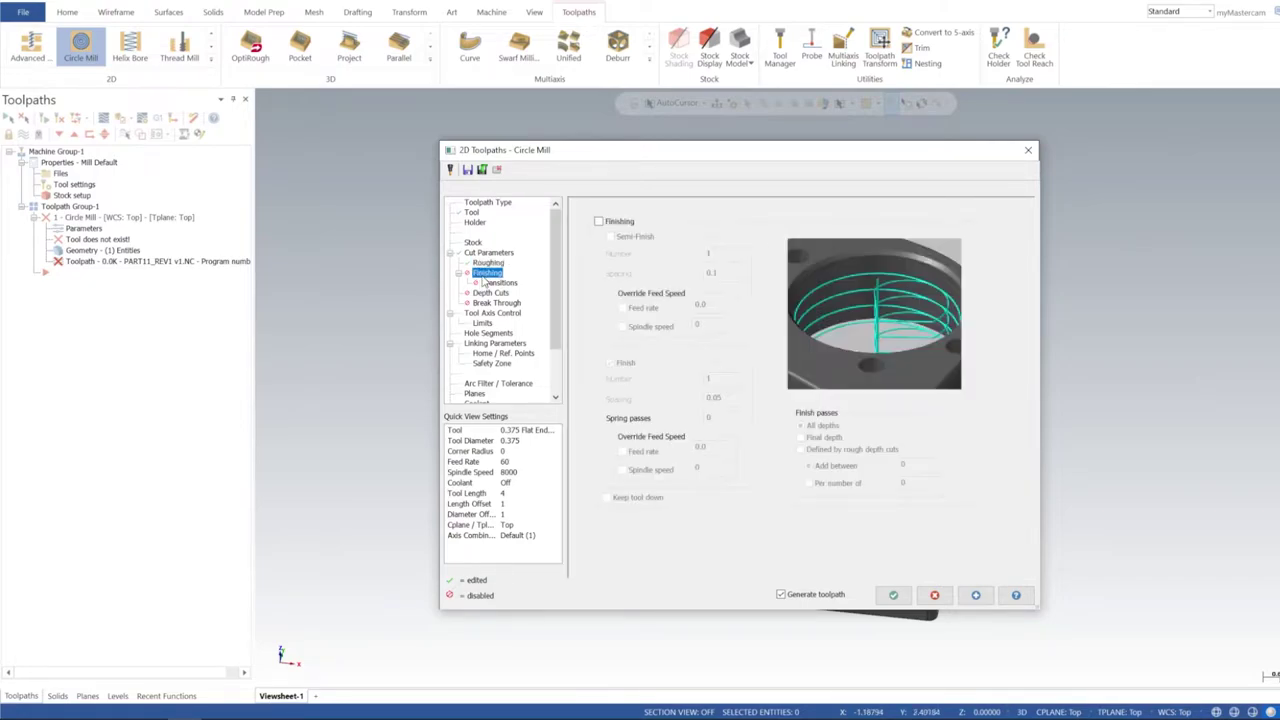
{"action": "left_click", "coordinate": [610, 225]}
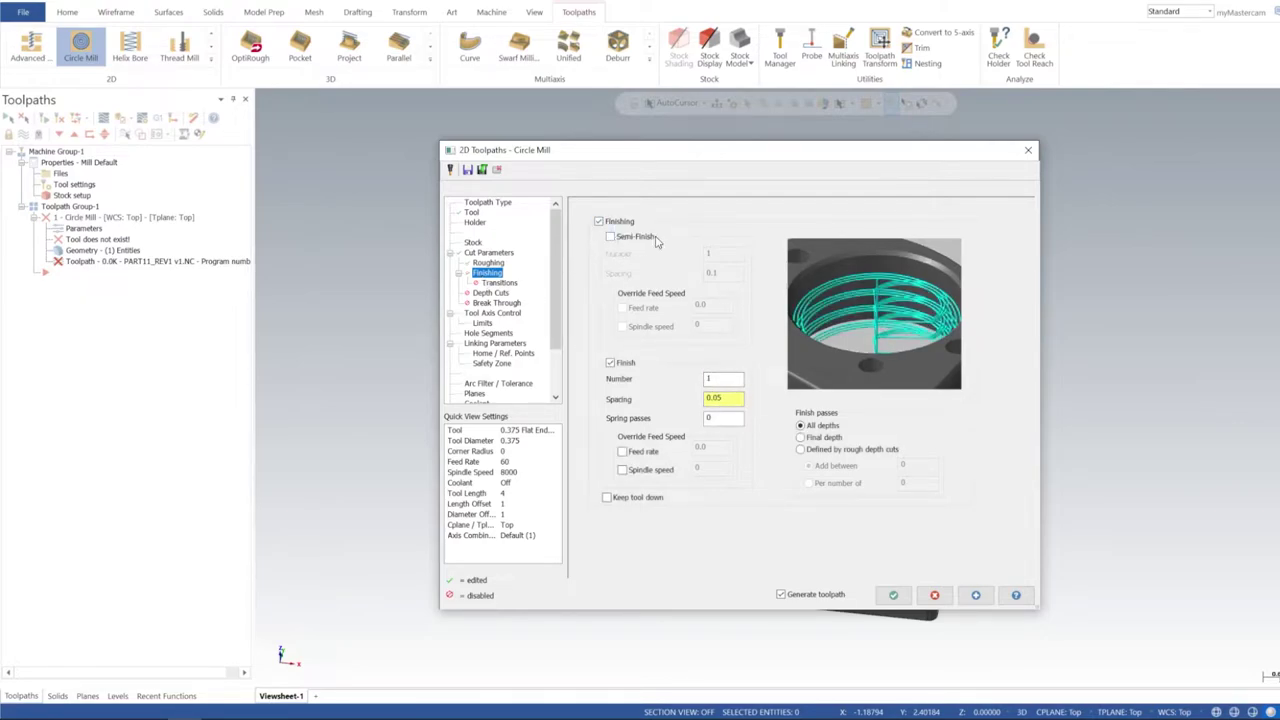
{"action": "left_click", "coordinate": [710, 377]}
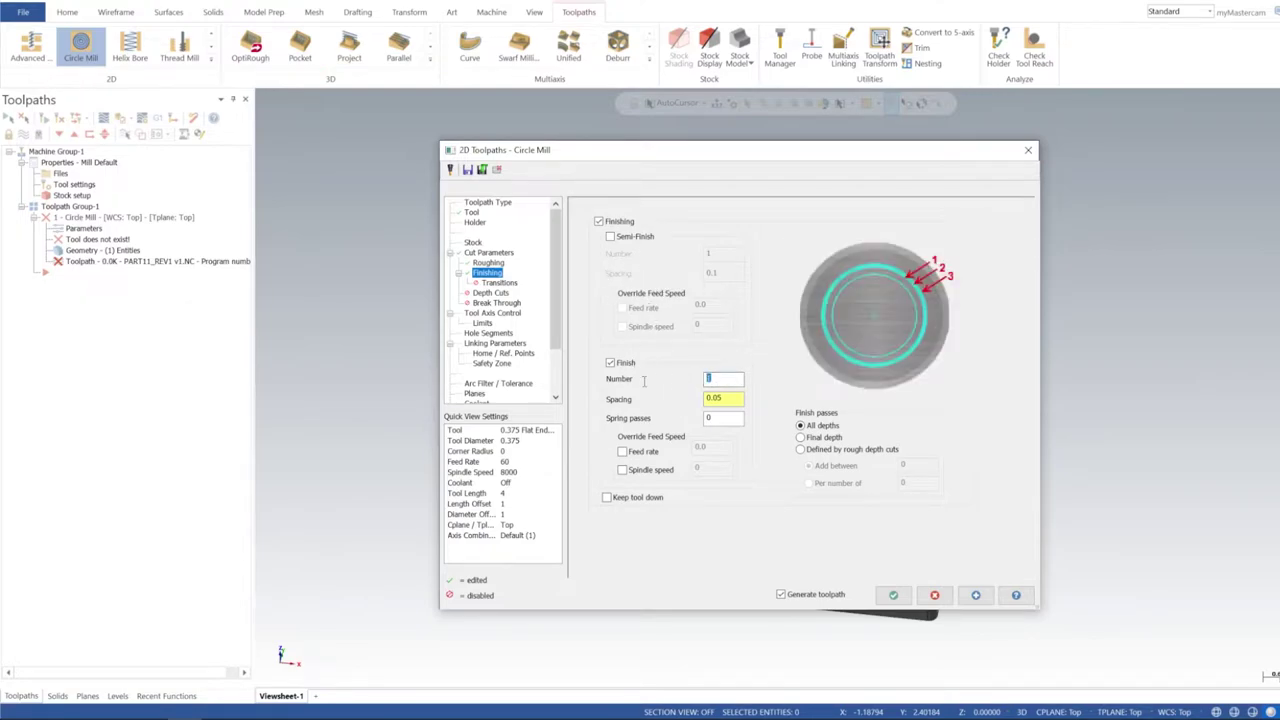
{"action": "left_click", "coordinate": [724, 399]}
{"action": "type", "text": ".02"}
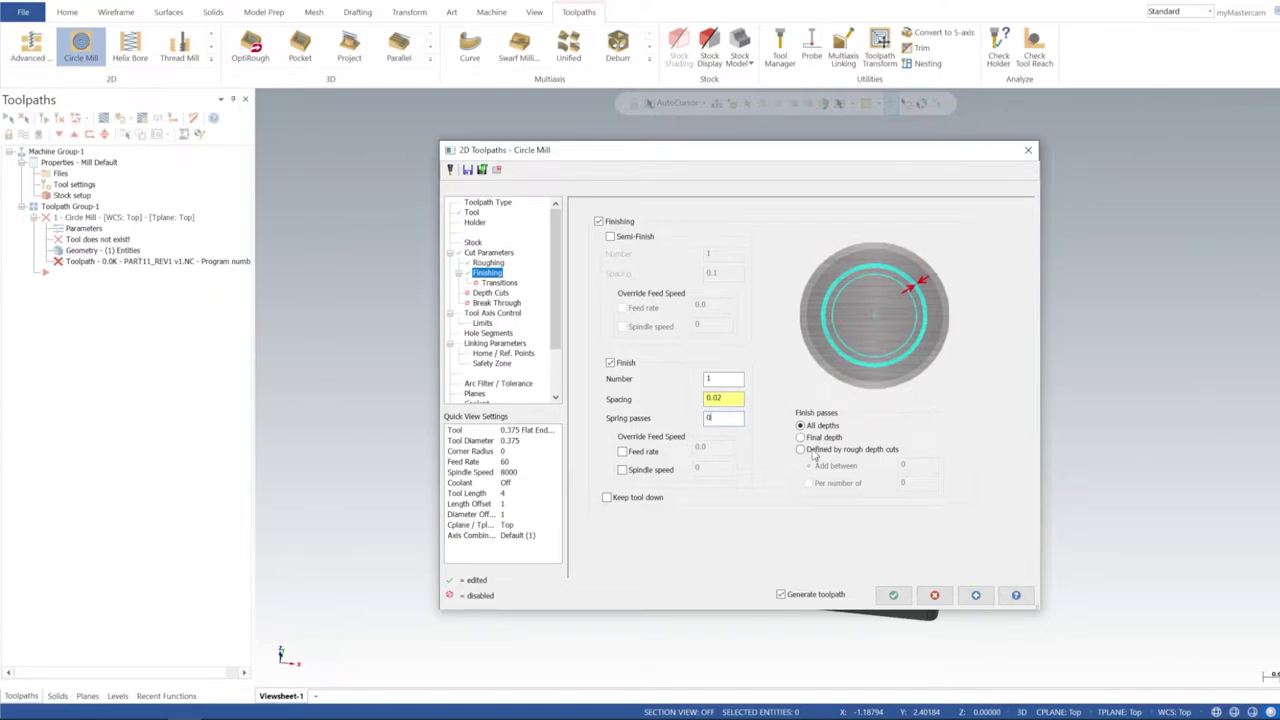
{"action": "mouse_move", "coordinate": [823, 437]}
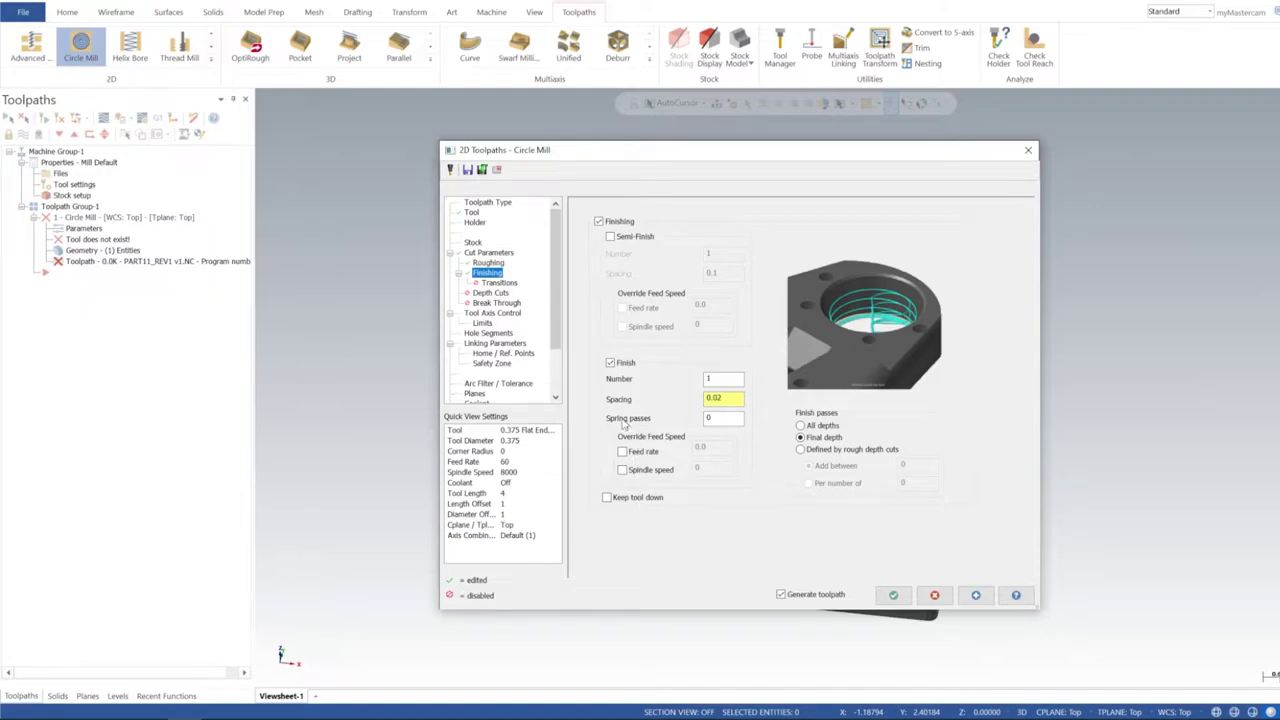
{"action": "left_click", "coordinate": [500, 284]}
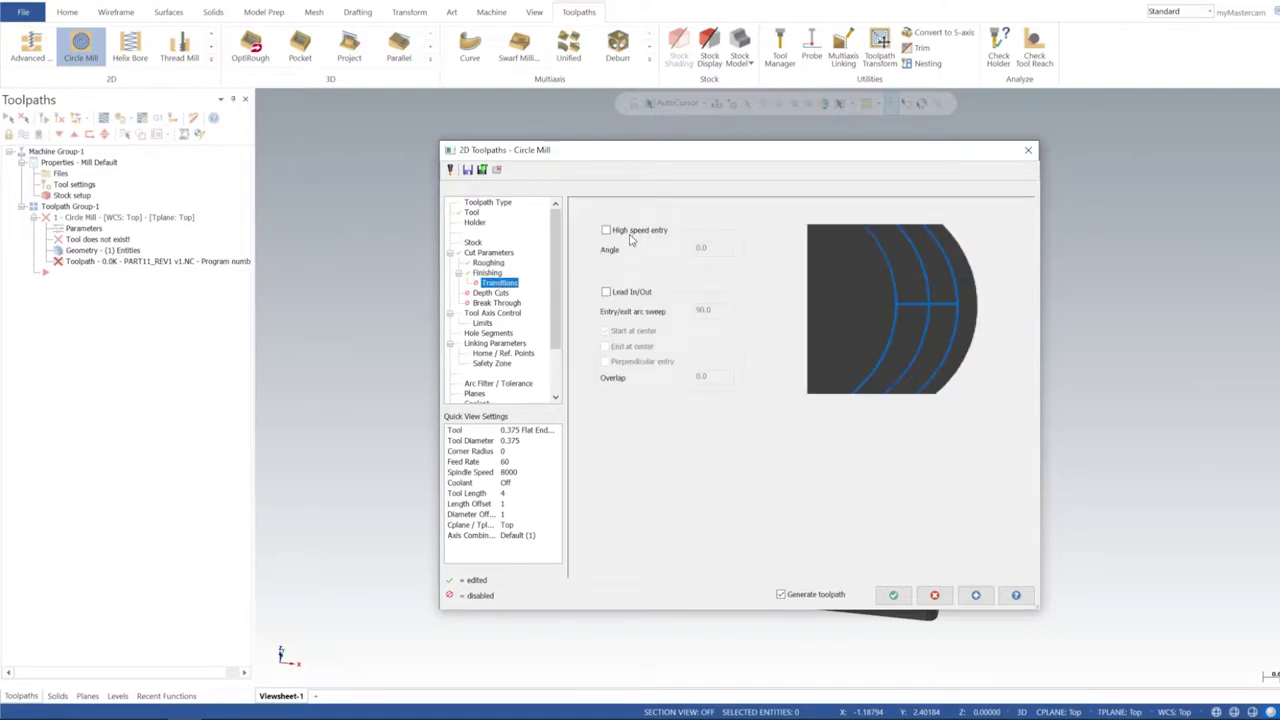
Turn on 90° lead-in/out arcs ending at the centre with a 0.05 overlap
{"action": "left_click", "coordinate": [616, 293]}
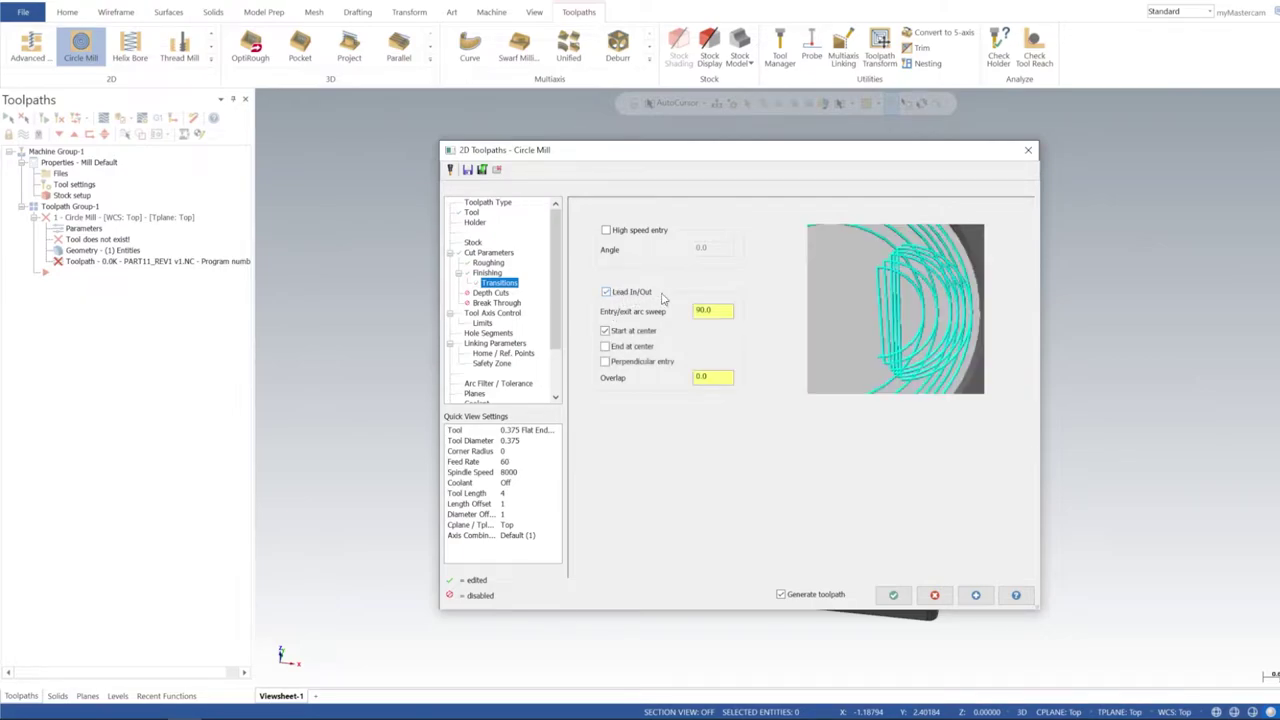
{"action": "double_click", "coordinate": [718, 310]}
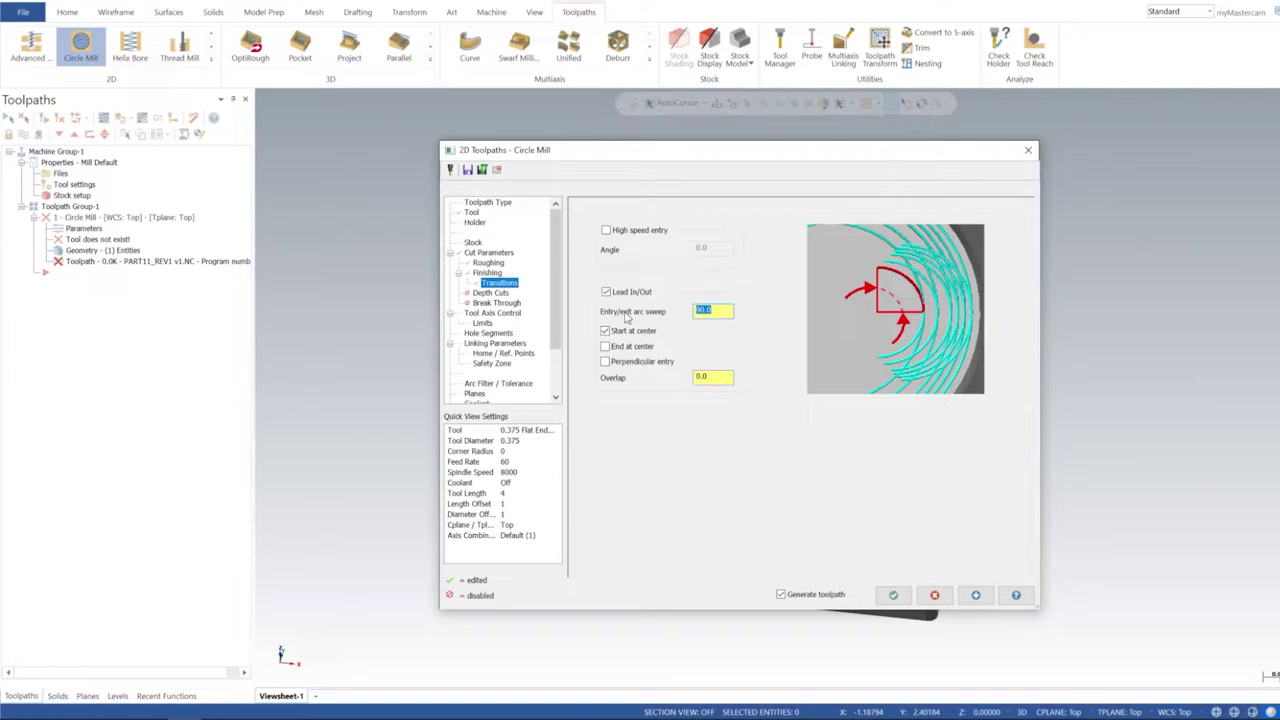
{"action": "left_click", "coordinate": [622, 346]}
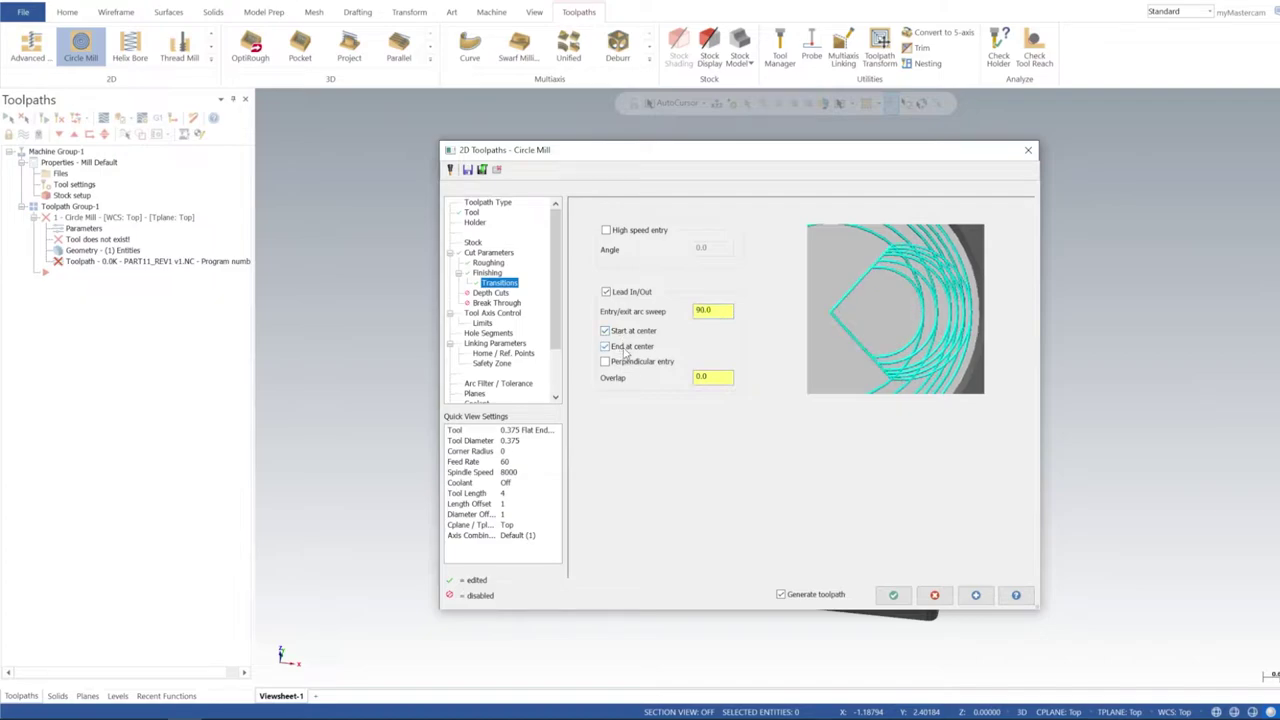
{"action": "left_click", "coordinate": [718, 377]}
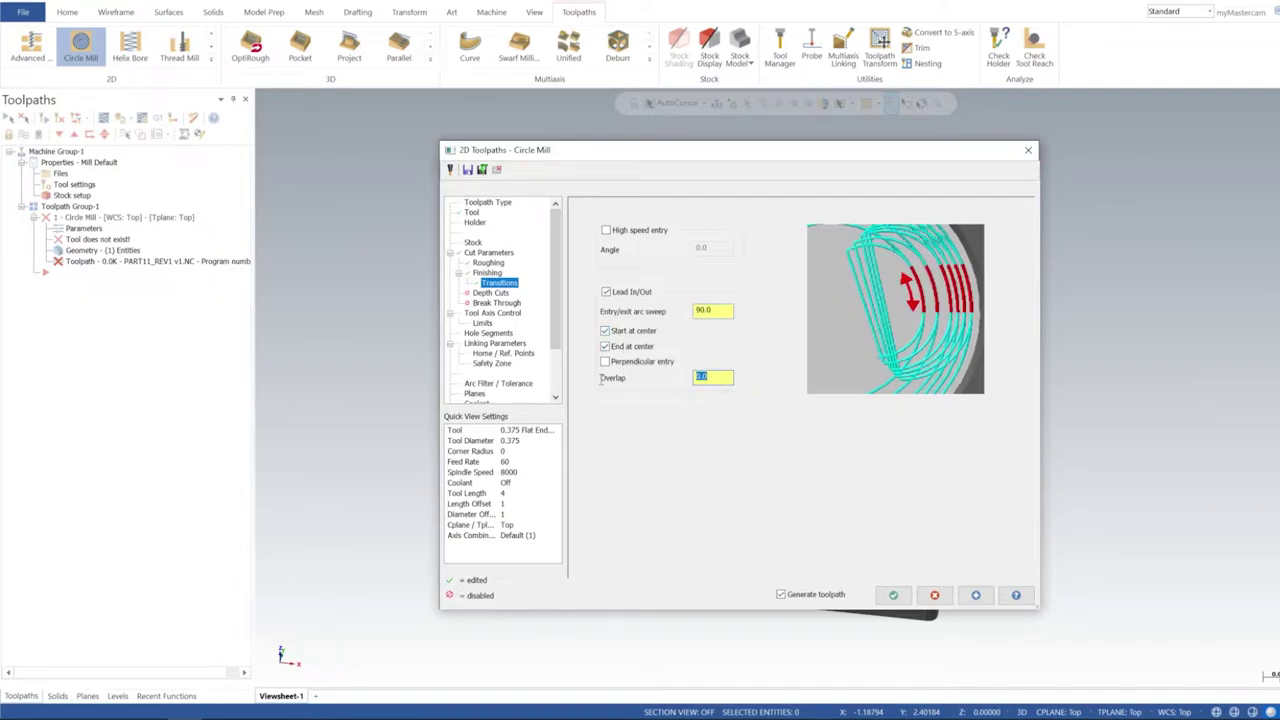
{"action": "type", "text": "1"}
{"action": "key", "text": "Return"}
Enable depth cuts with a 0.5 max rough step and zero finish cuts
{"action": "left_click", "coordinate": [491, 293]}
{"action": "left_click", "coordinate": [624, 245]}
{"action": "type", "text": "1"}
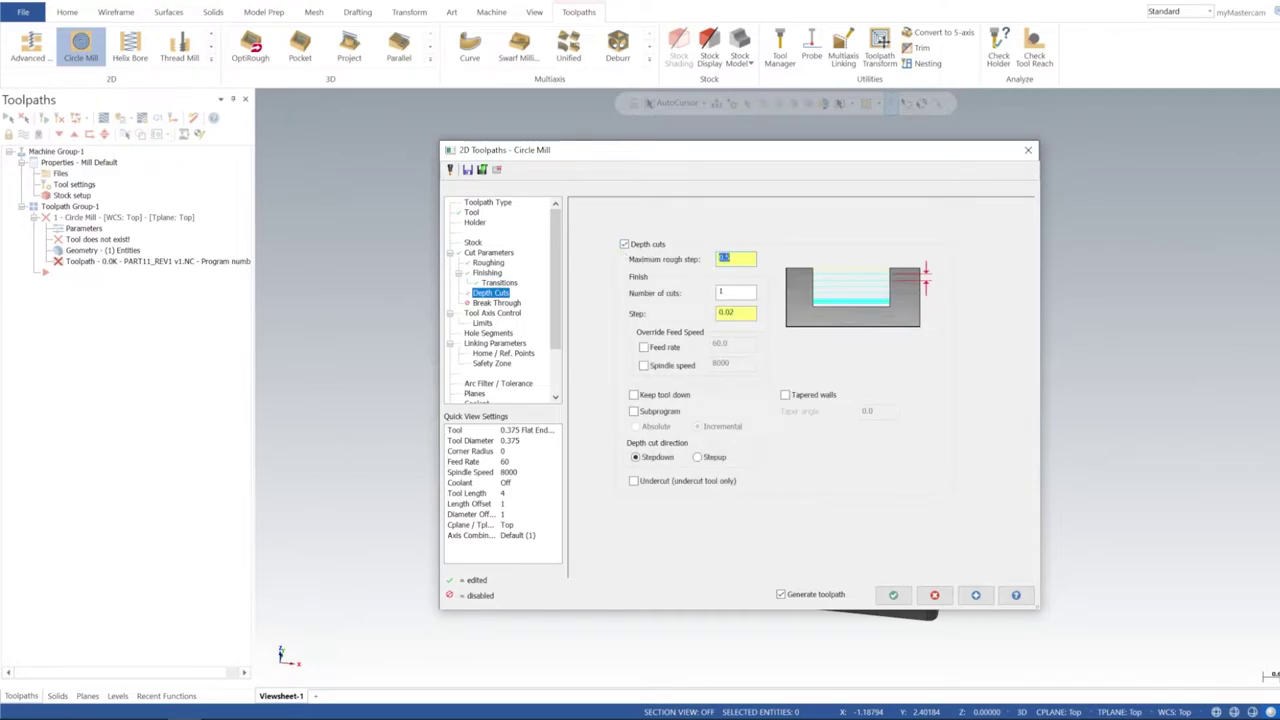
{"action": "double_click", "coordinate": [753, 290]}
{"action": "key", "text": "Tab"}
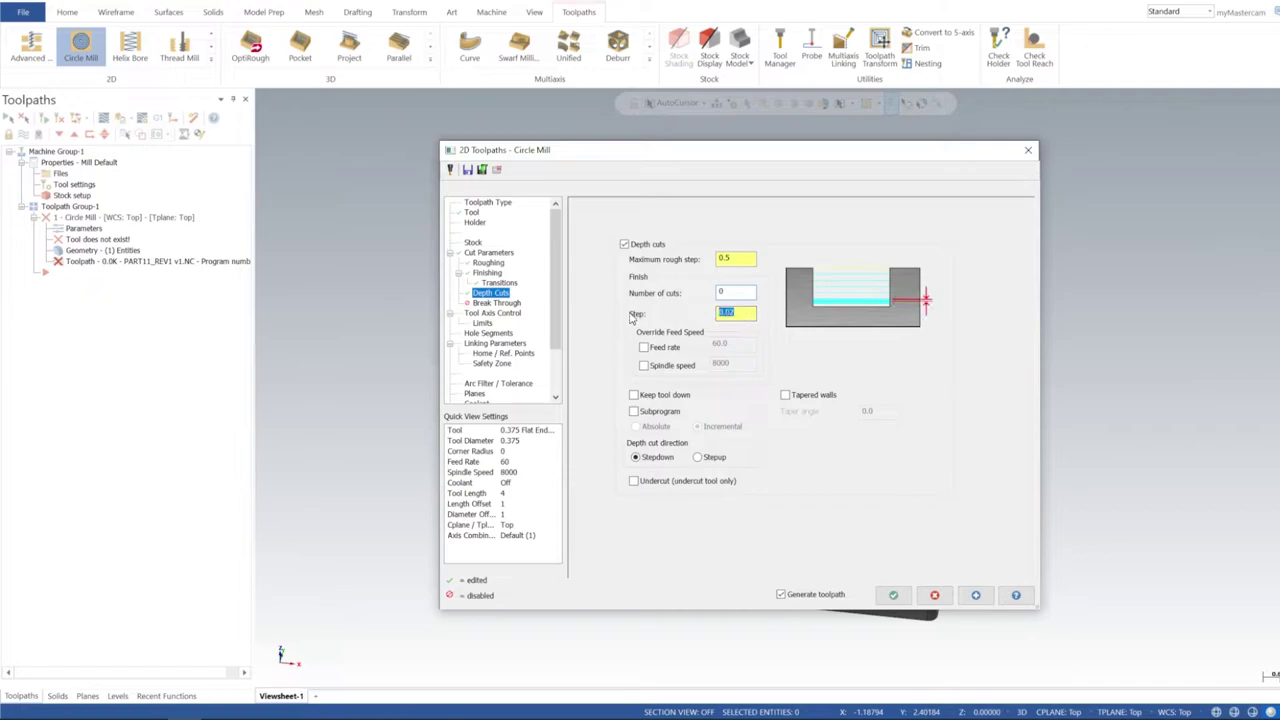
{"action": "type", "text": "0"}
{"action": "left_click", "coordinate": [737, 292]}
Turn on break through with its amount cleared
{"action": "left_click", "coordinate": [498, 305]}
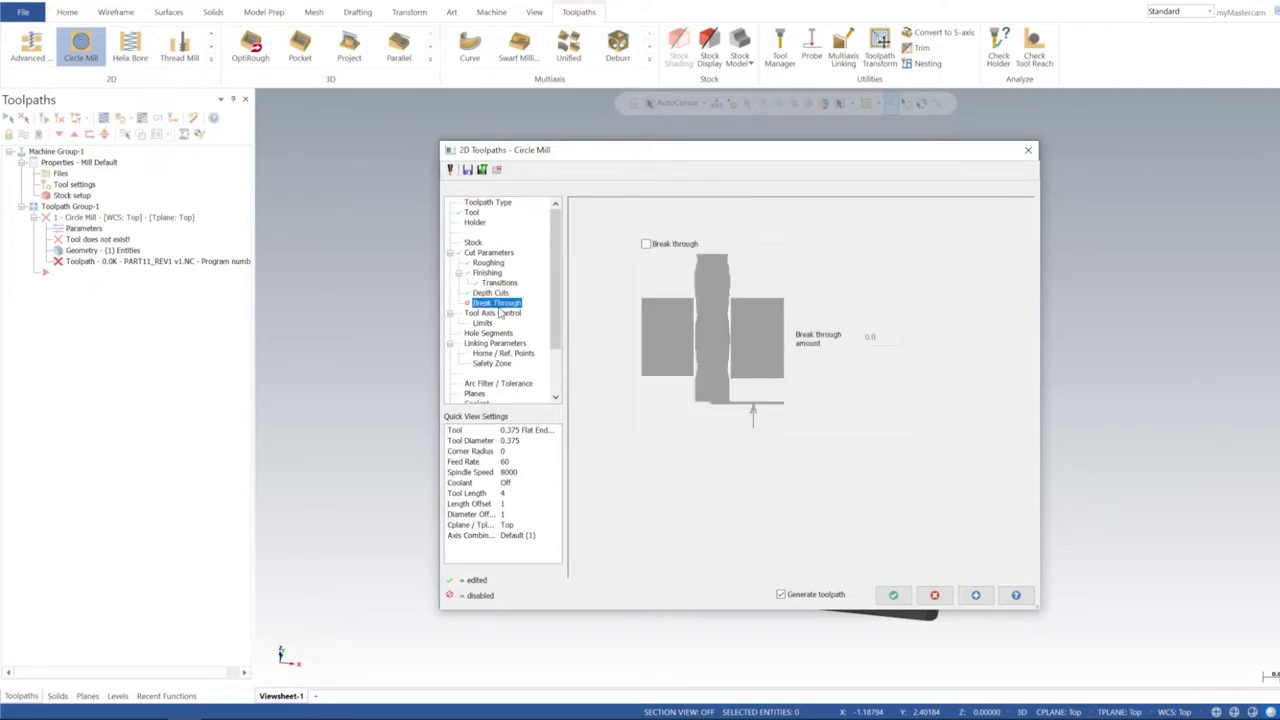
{"action": "left_click", "coordinate": [659, 246]}
{"action": "left_click_drag", "start_coordinate": [881, 337], "coordinate": [827, 343]}
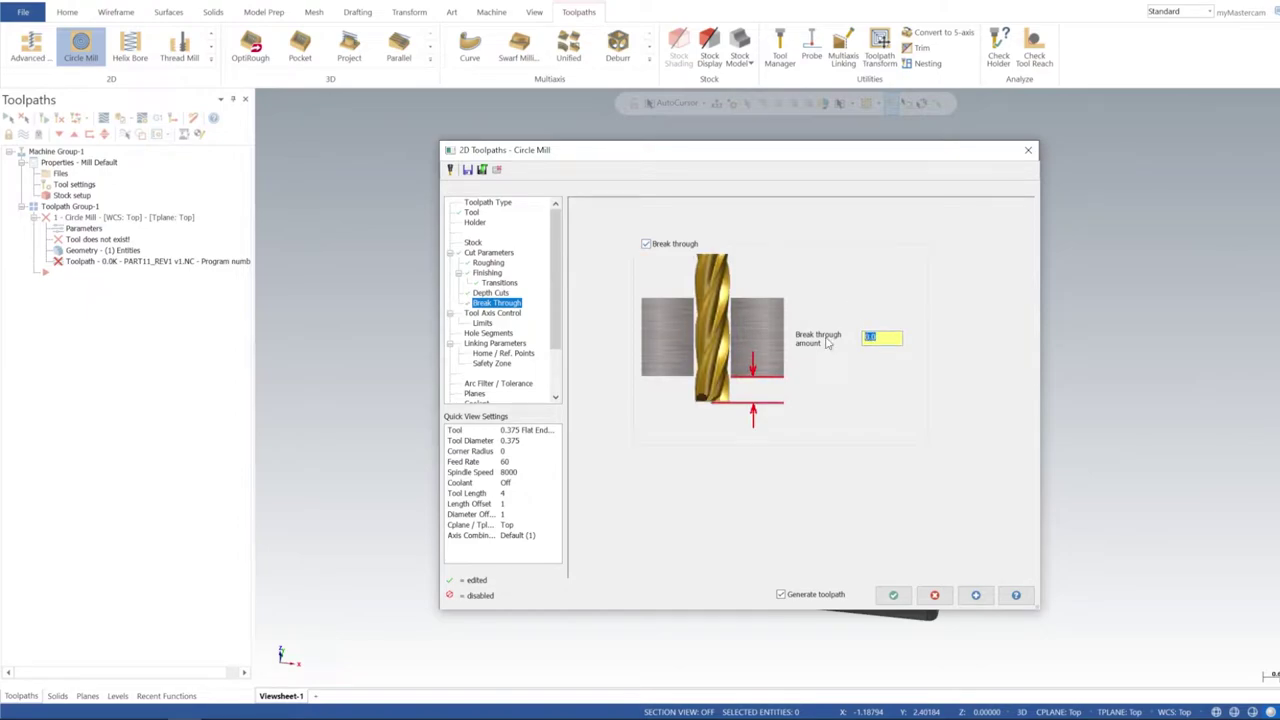
{"action": "key", "text": "BackSpace"}
Set retract to 0.1 and make retract, feed plane, top of stock and depth absolute
{"action": "left_click", "coordinate": [490, 343]}
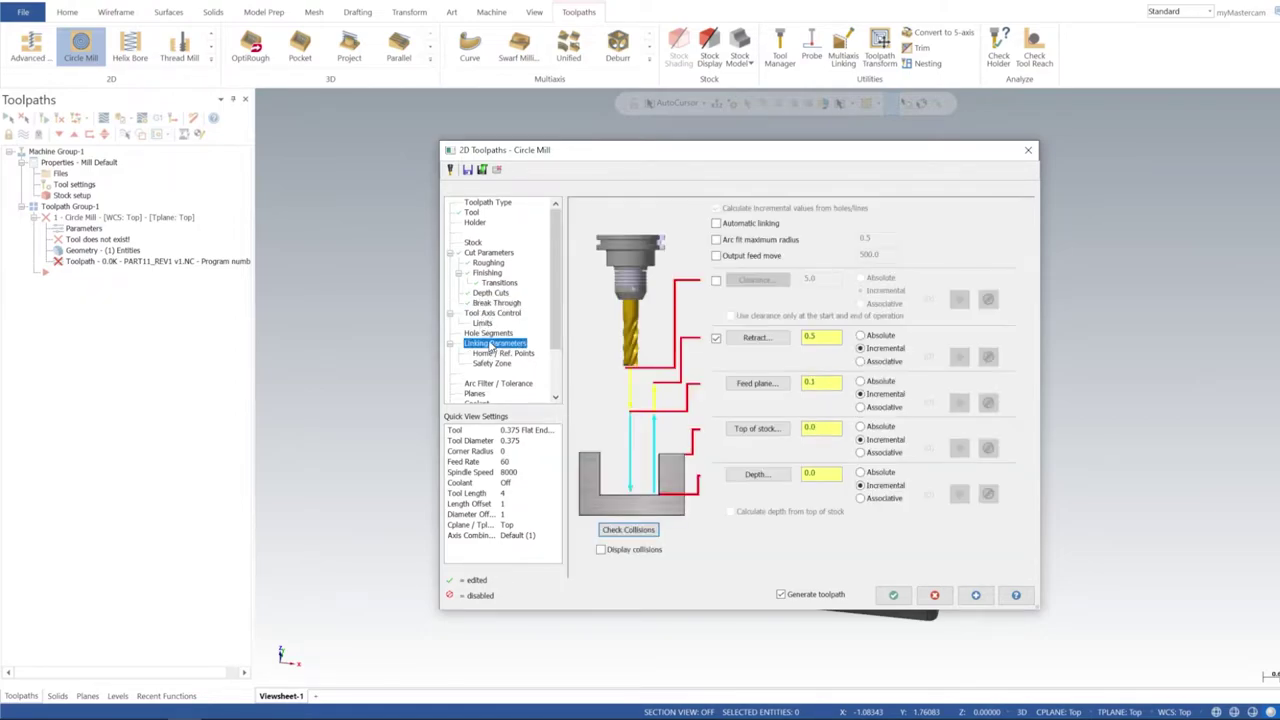
{"action": "left_click", "coordinate": [491, 334]}
{"action": "left_click", "coordinate": [491, 344]}
{"action": "left_click_drag", "start_coordinate": [828, 337], "coordinate": [785, 337]}
{"action": "type", "text": "0.1"}
{"action": "left_click", "coordinate": [862, 337]}
{"action": "left_click", "coordinate": [861, 382]}
{"action": "left_click", "coordinate": [860, 427]}
{"action": "left_click", "coordinate": [860, 472]}
Take the -1.0 depth from the plate's bottom edge and regenerate the Circle Mill
{"action": "left_click", "coordinate": [762, 476]}
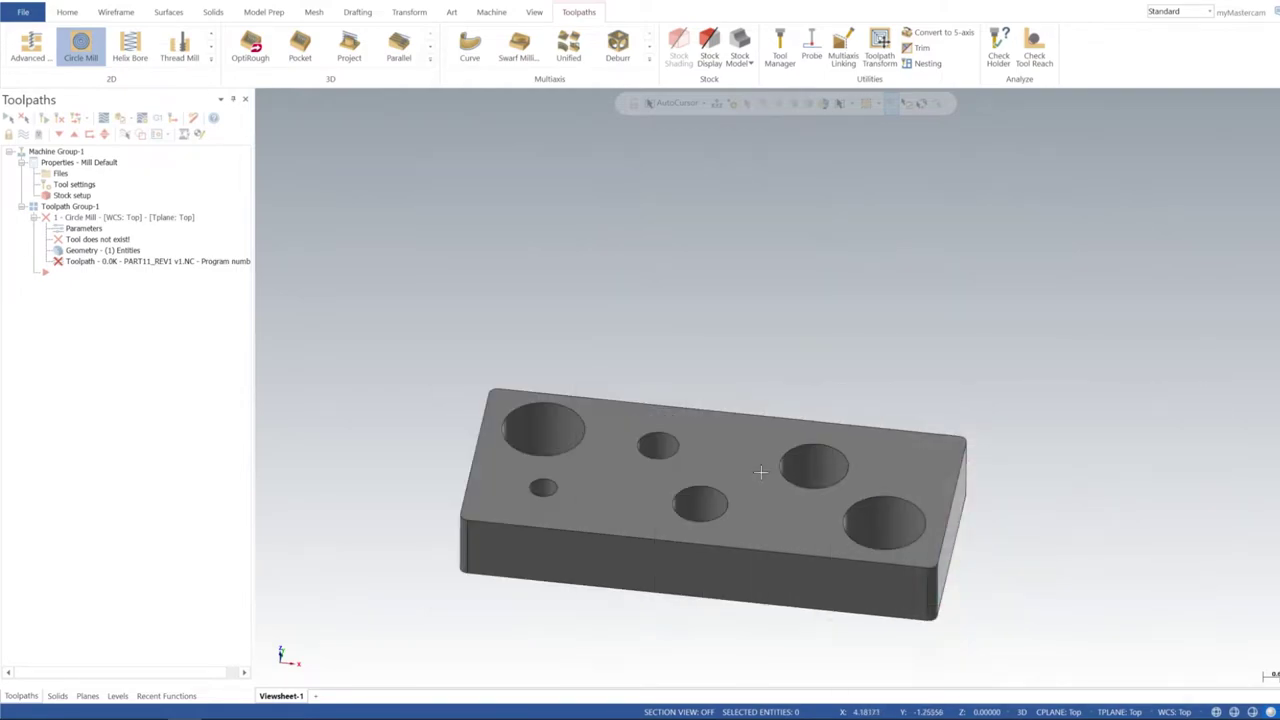
{"action": "left_click", "coordinate": [466, 577]}
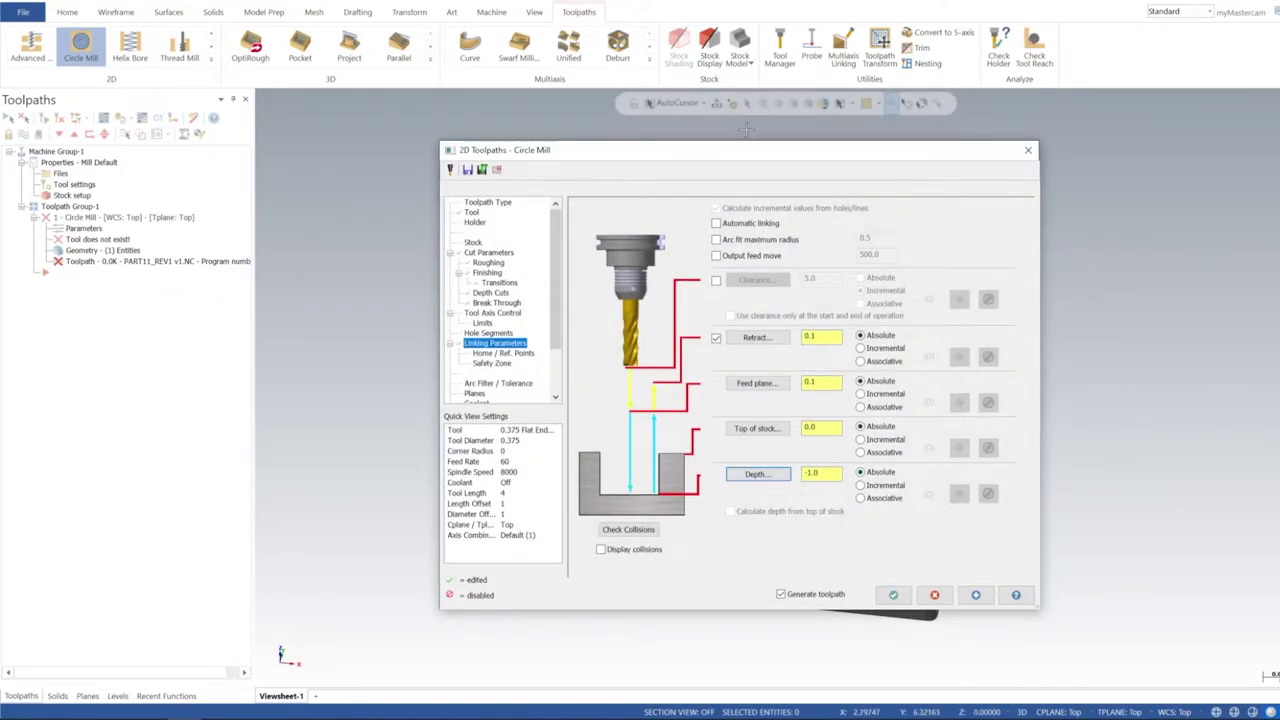
{"action": "left_click_drag", "start_coordinate": [740, 152], "coordinate": [870, 127]}
{"action": "left_click", "coordinate": [1100, 567]}
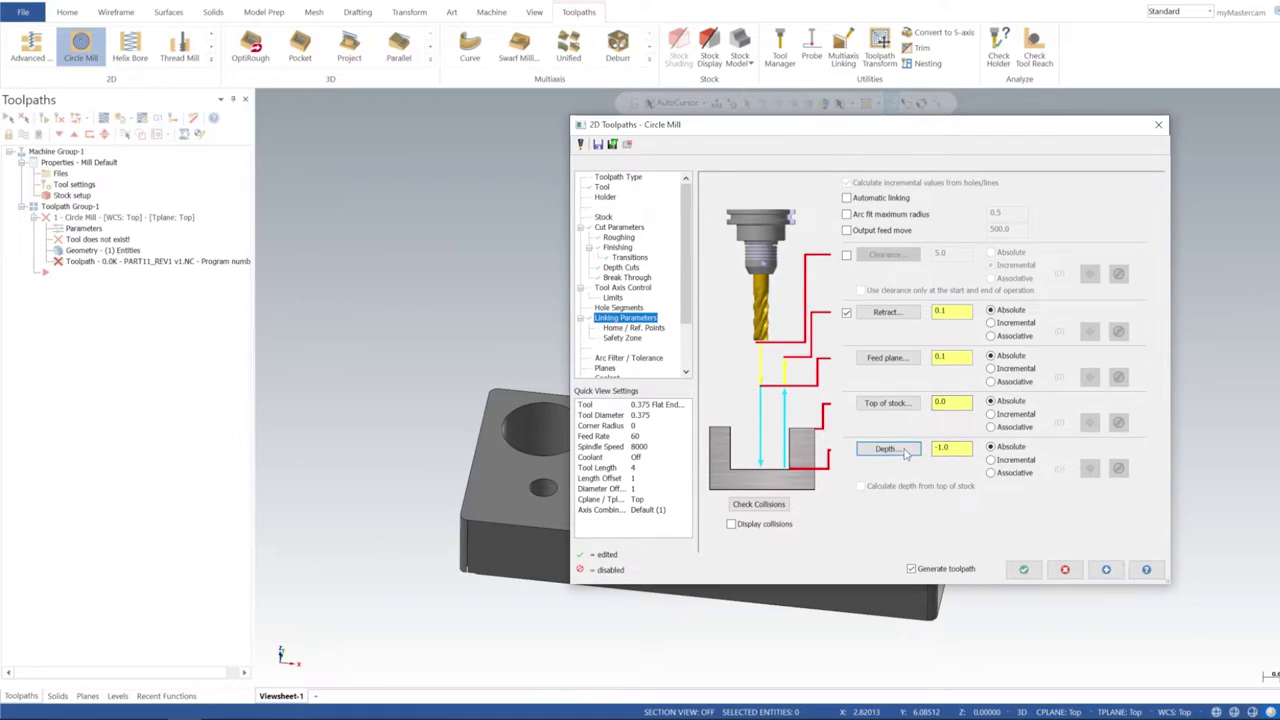
{"action": "left_click", "coordinate": [1105, 569]}
Accept the Circle Mill settings and orbit around the plate to inspect the helical passes in the large bore
{"action": "left_click", "coordinate": [1025, 569]}
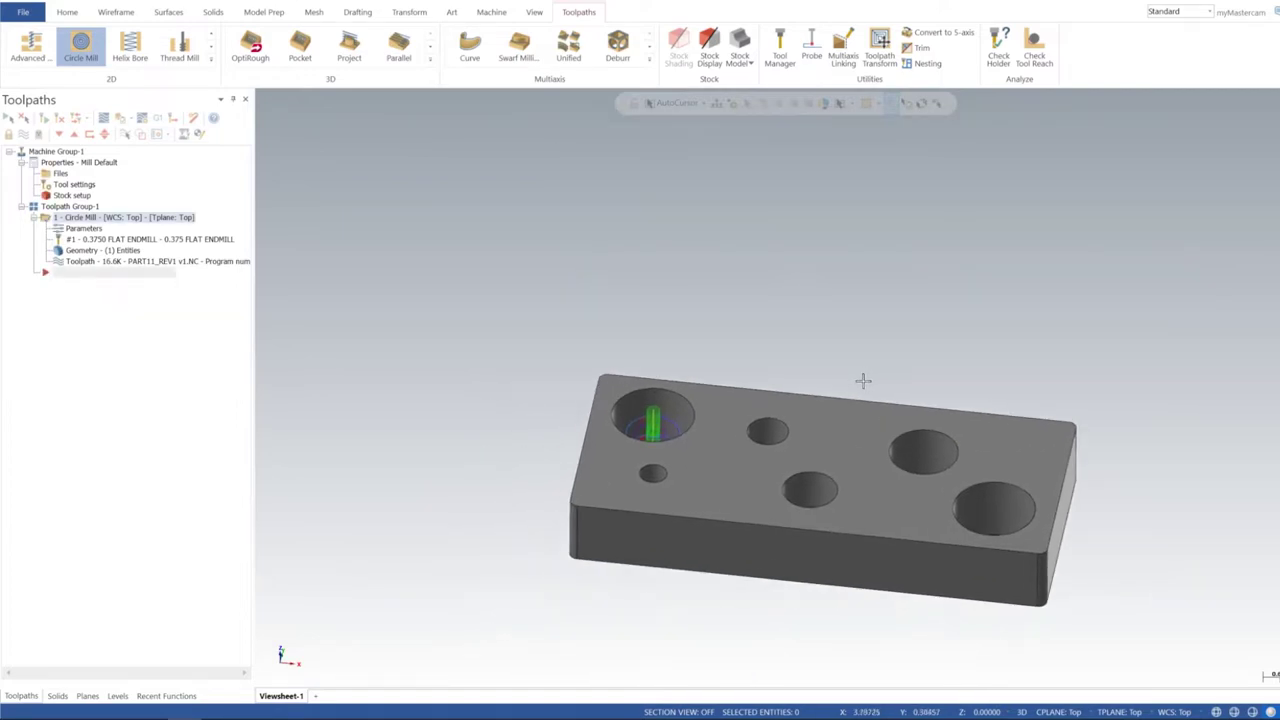
{"action": "middle_click_drag", "start_coordinate": [863, 380], "coordinate": [853, 450]}
{"action": "scroll", "coordinate": [731, 297], "scroll_direction": "up", "scroll_amount": 3}
{"action": "scroll", "coordinate": [676, 403], "scroll_direction": "up", "scroll_amount": 3}
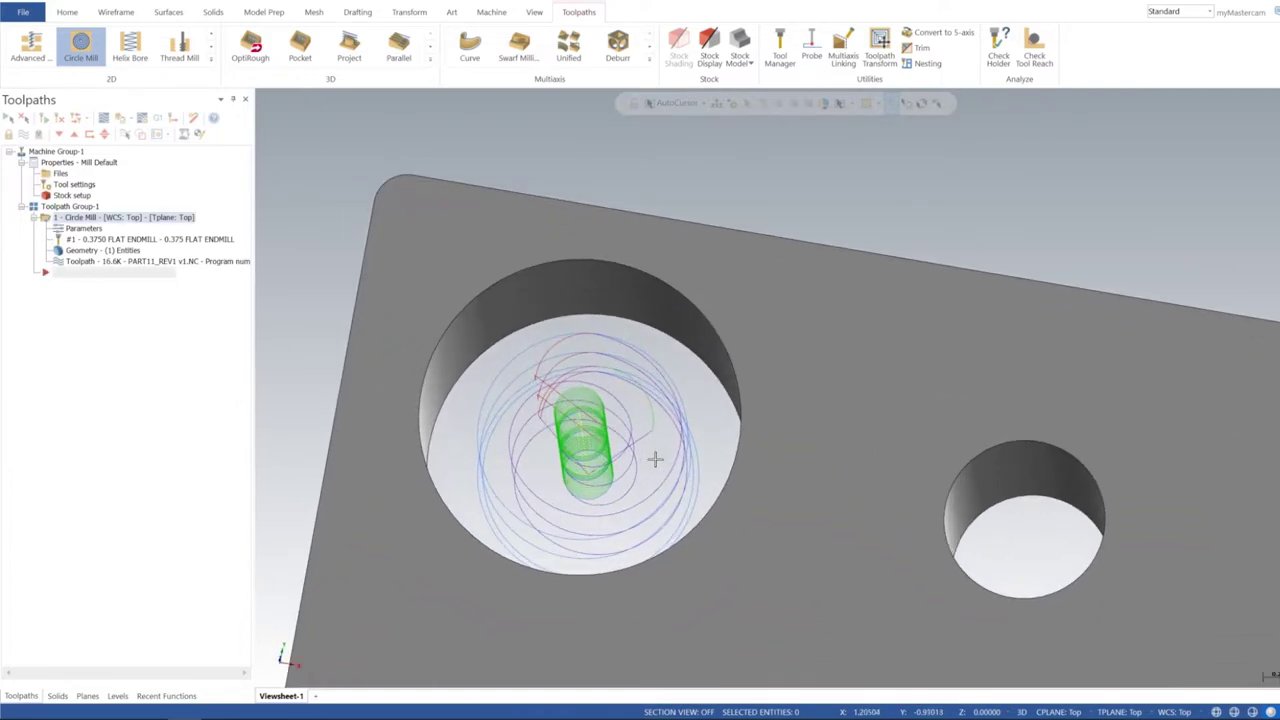
{"action": "mouse_move", "coordinate": [651, 451]}
{"action": "middle_mouse_down"}
{"action": "mouse_move", "coordinate": [681, 392]}
{"action": "mouse_move", "coordinate": [677, 413]}
{"action": "middle_mouse_up"}
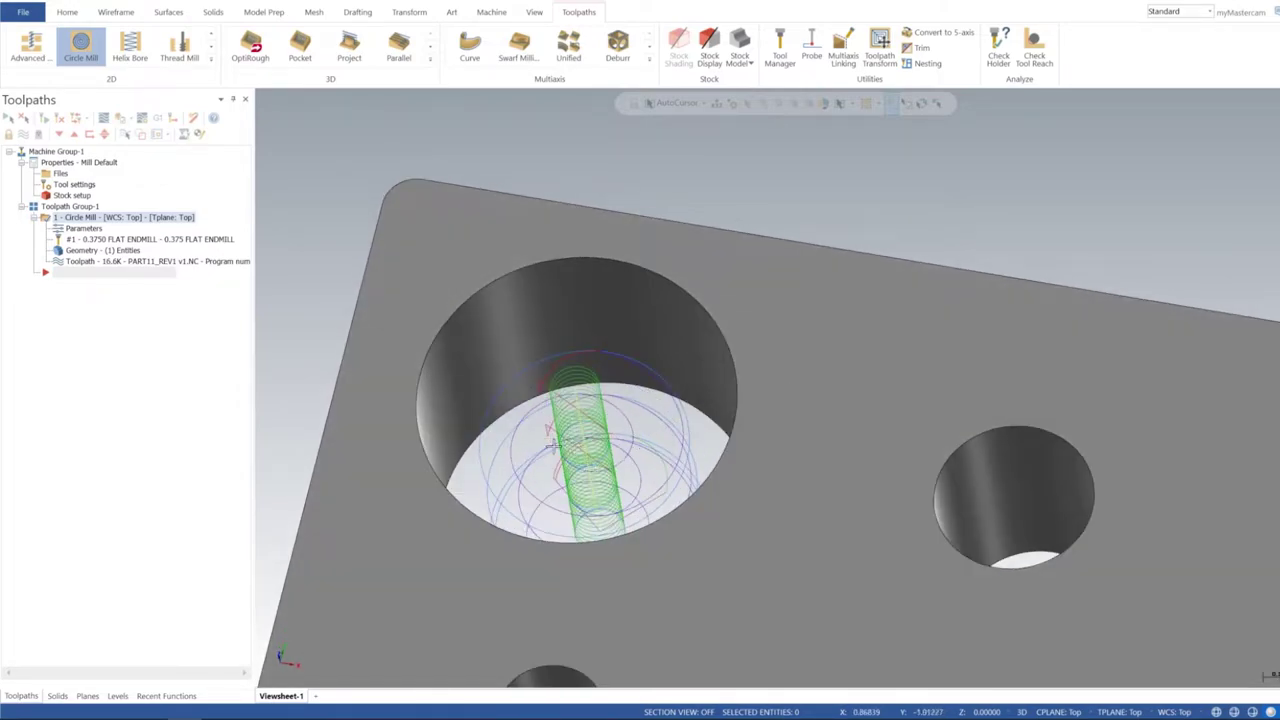
{"action": "middle_click_drag", "start_coordinate": [678, 403], "coordinate": [663, 443]}
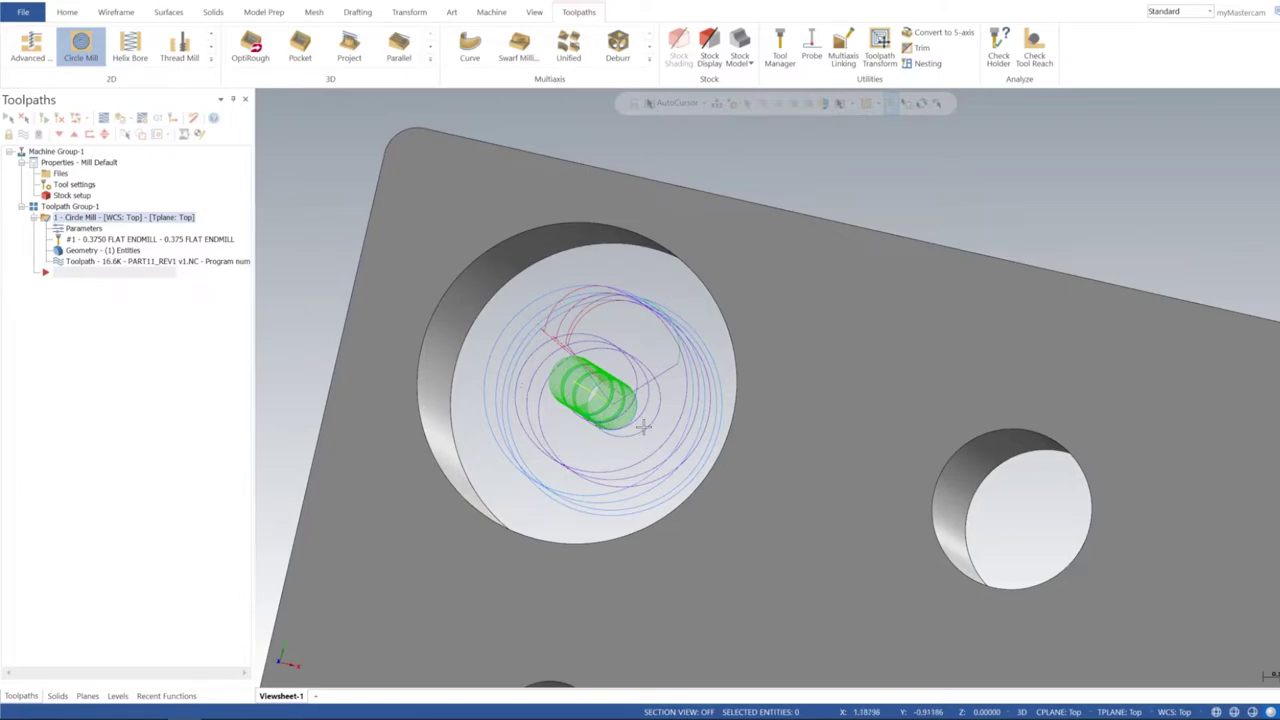
{"action": "mouse_move", "coordinate": [649, 382]}
{"action": "middle_mouse_down"}
{"action": "mouse_move", "coordinate": [668, 364]}
{"action": "mouse_move", "coordinate": [673, 376]}
{"action": "middle_mouse_up"}
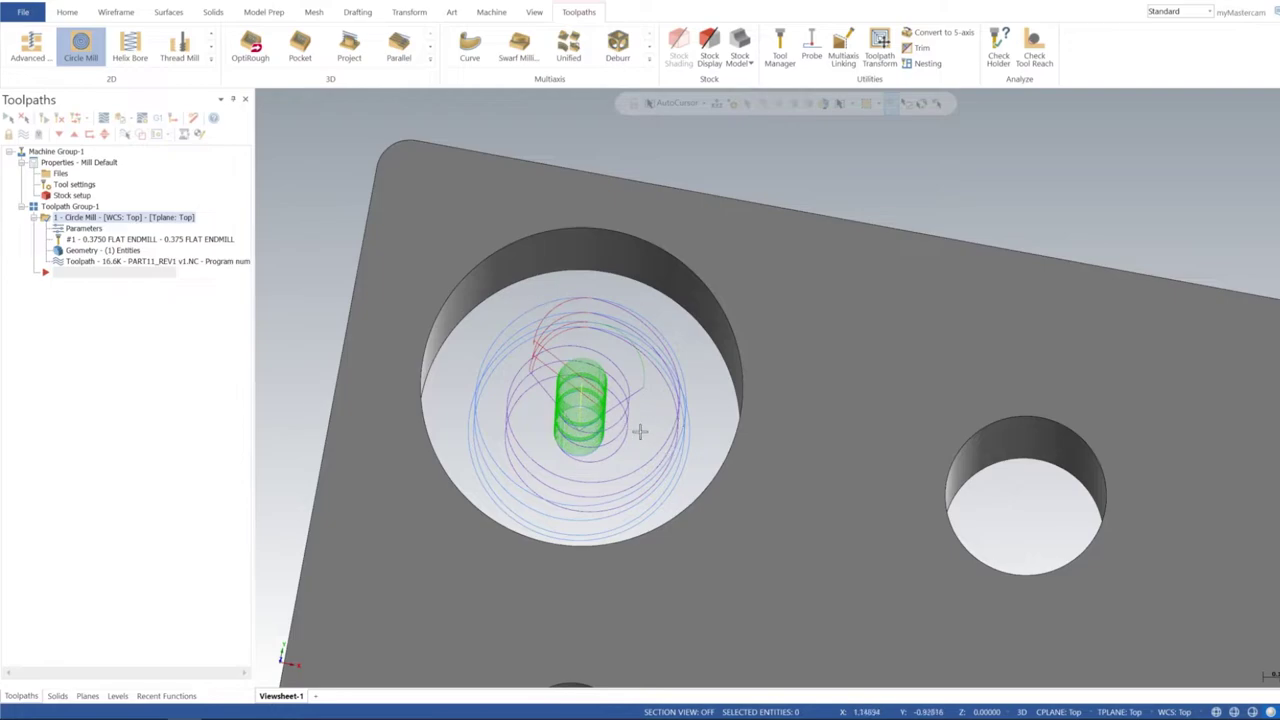
{"action": "middle_click_drag", "start_coordinate": [640, 429], "coordinate": [663, 337]}
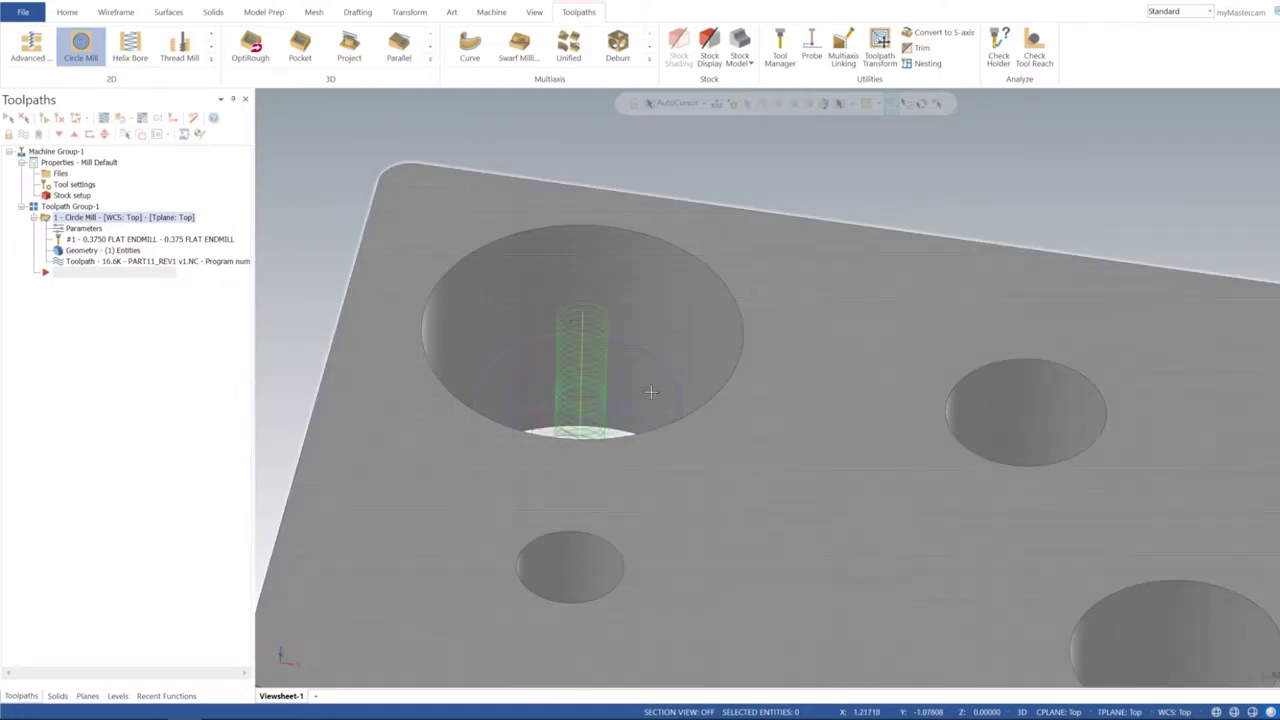
{"action": "scroll", "coordinate": [650, 391], "scroll_direction": "down", "scroll_amount": 3}
{"action": "scroll", "coordinate": [650, 391], "scroll_direction": "down", "scroll_amount": 3}
{"action": "scroll", "coordinate": [650, 391], "scroll_direction": "down", "scroll_amount": 2}
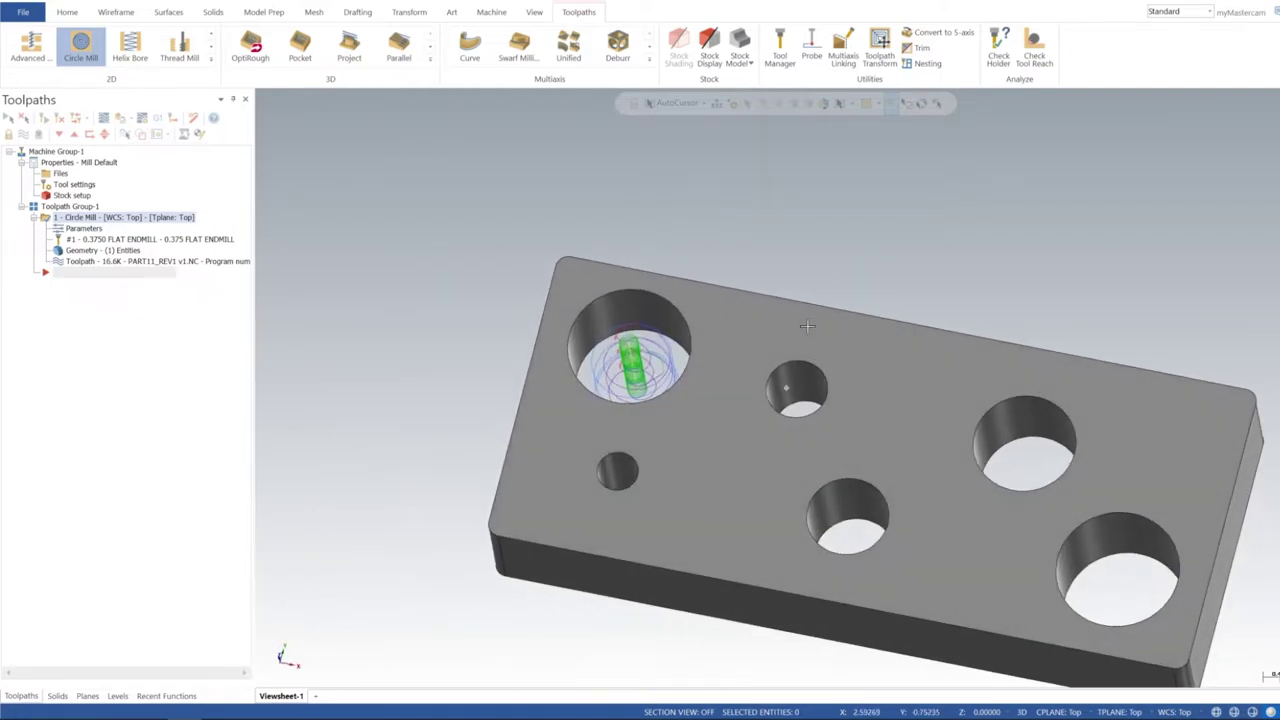
{"action": "middle_click_drag", "start_coordinate": [807, 325], "coordinate": [738, 312]}
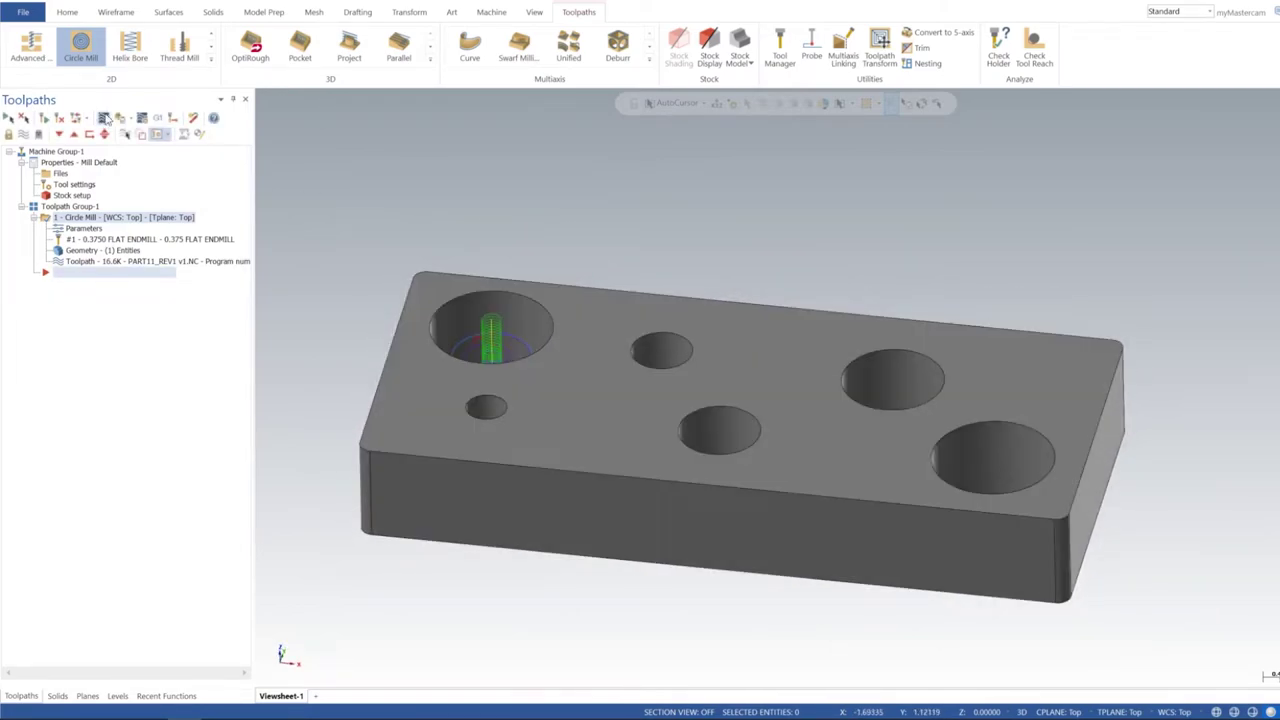
{"action": "left_click", "coordinate": [105, 117]}
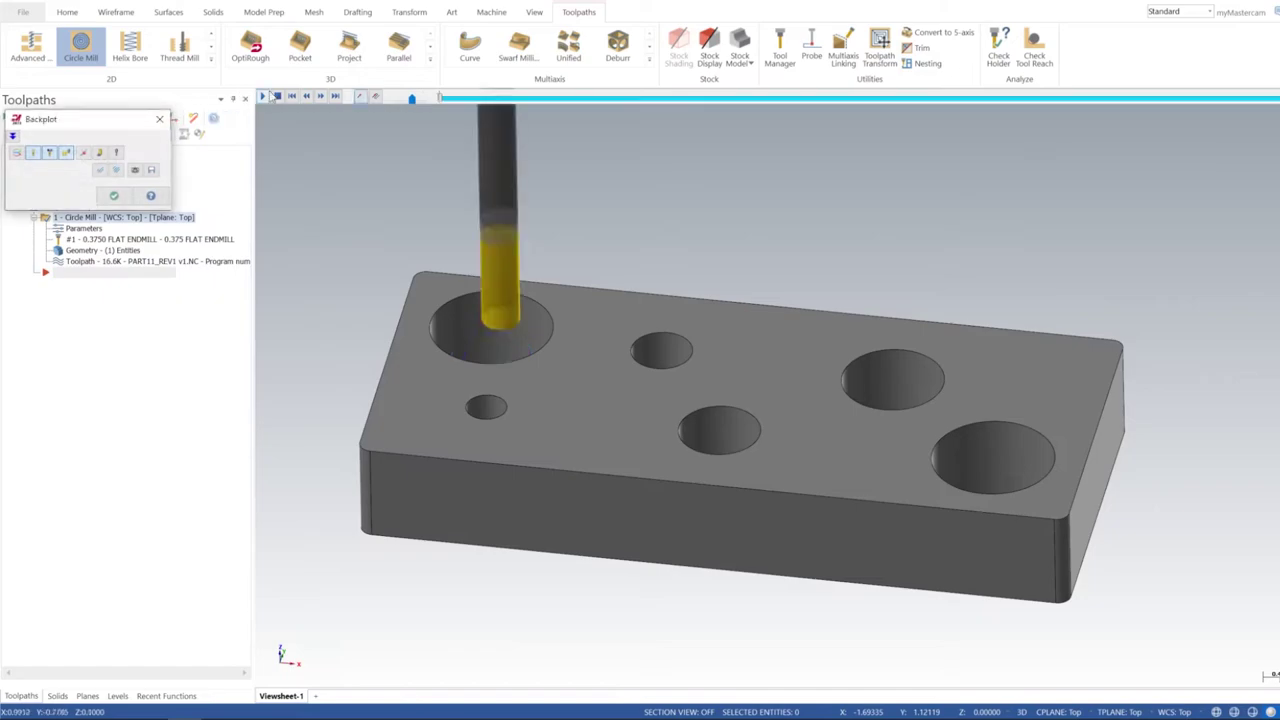
{"action": "left_click", "coordinate": [263, 96]}
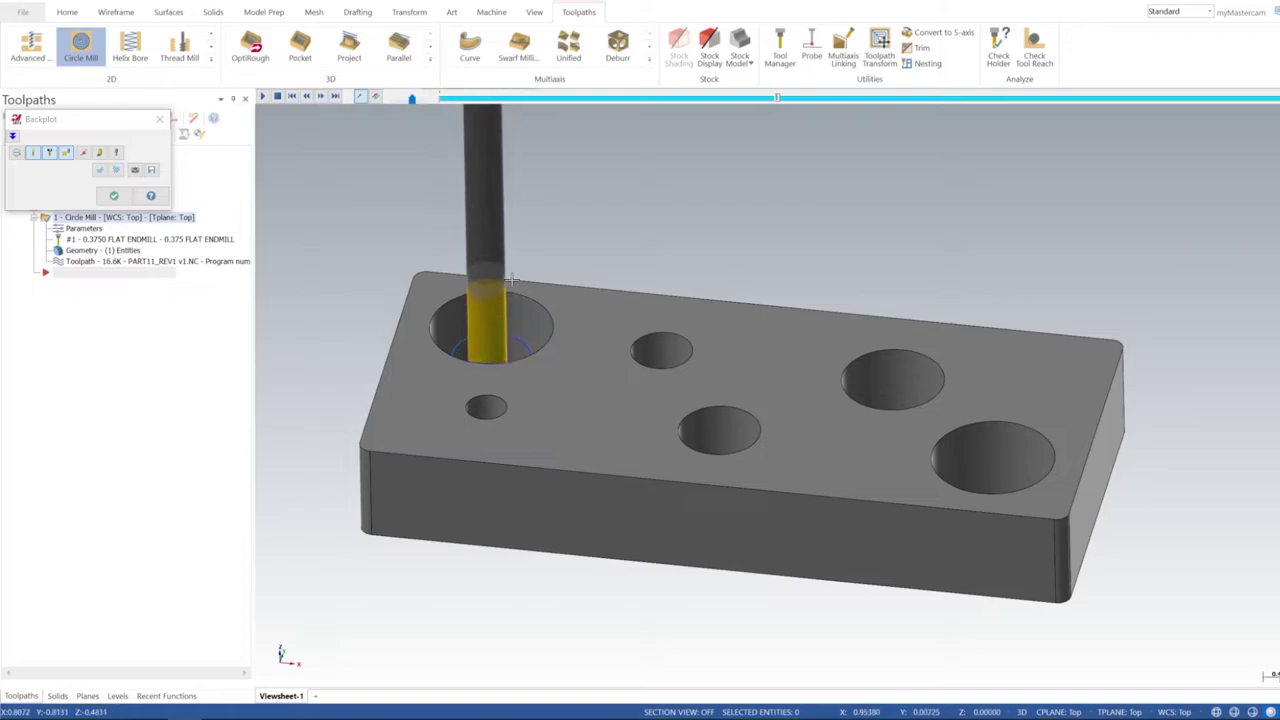
{"action": "middle_click_drag", "start_coordinate": [511, 282], "coordinate": [509, 399]}
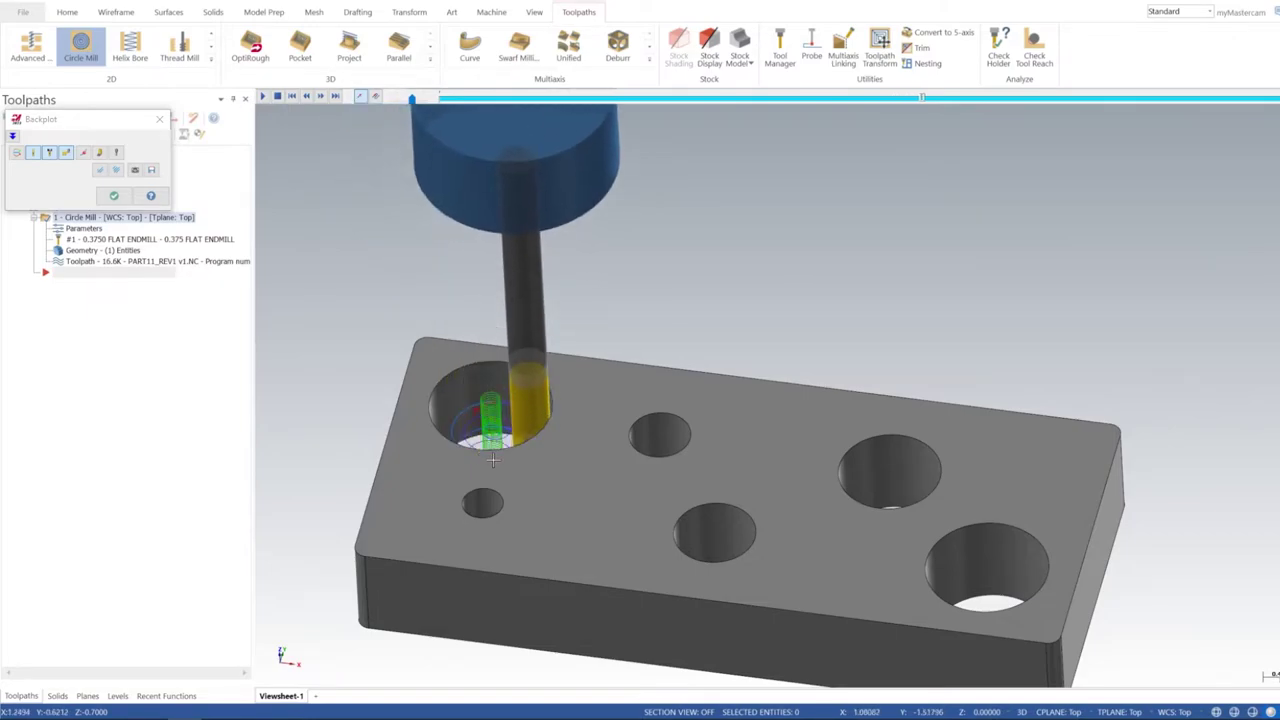
{"action": "left_click", "coordinate": [115, 196]}
{"action": "mouse_move", "coordinate": [600, 360]}
{"action": "middle_mouse_down"}
{"action": "mouse_move", "coordinate": [597, 306]}
{"action": "mouse_move", "coordinate": [614, 303]}
{"action": "mouse_move", "coordinate": [618, 340]}
{"action": "middle_mouse_up"}
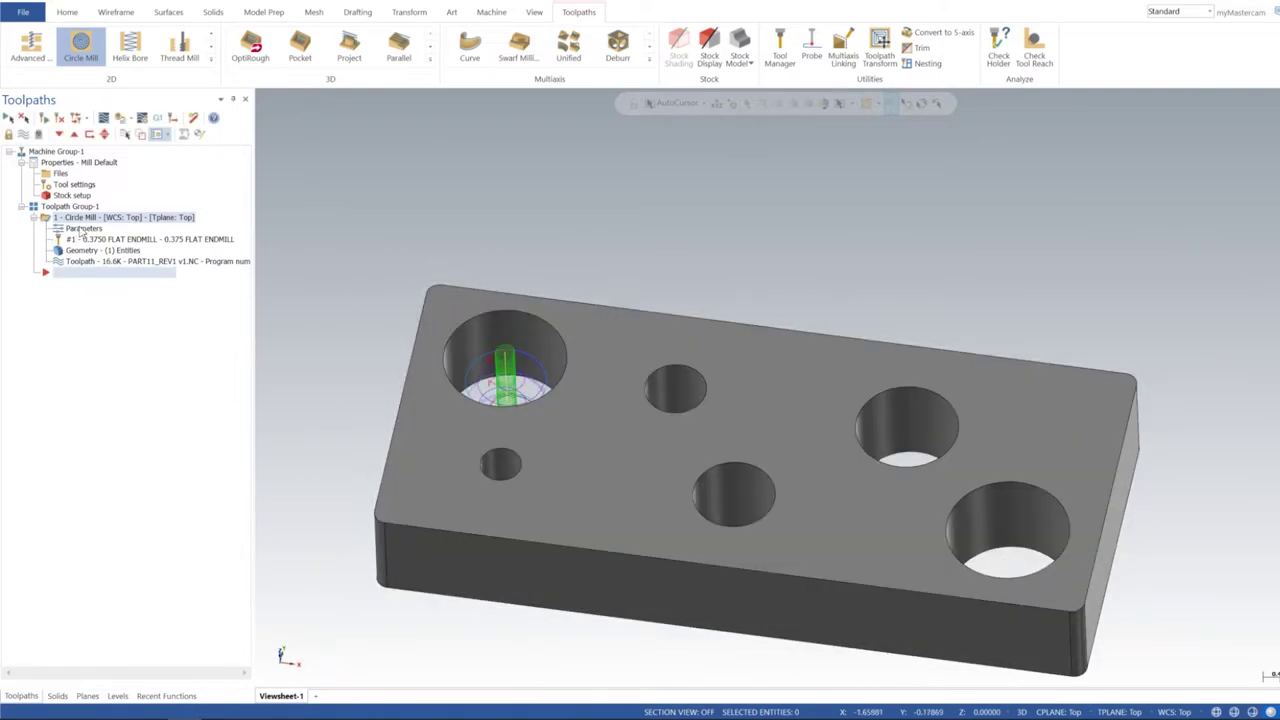
Uncheck Helical Entry on the Circle Mill Roughing page and regenerate the toolpath
{"action": "left_click", "coordinate": [84, 230]}
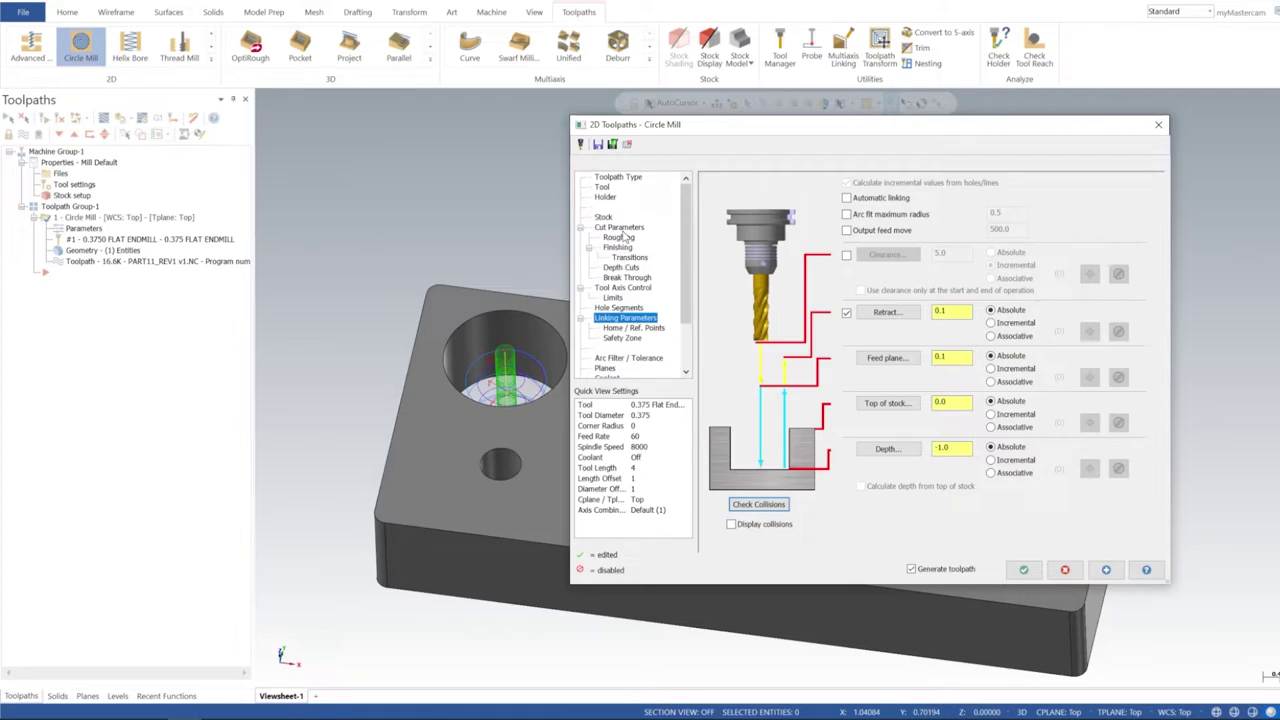
{"action": "left_click", "coordinate": [622, 238]}
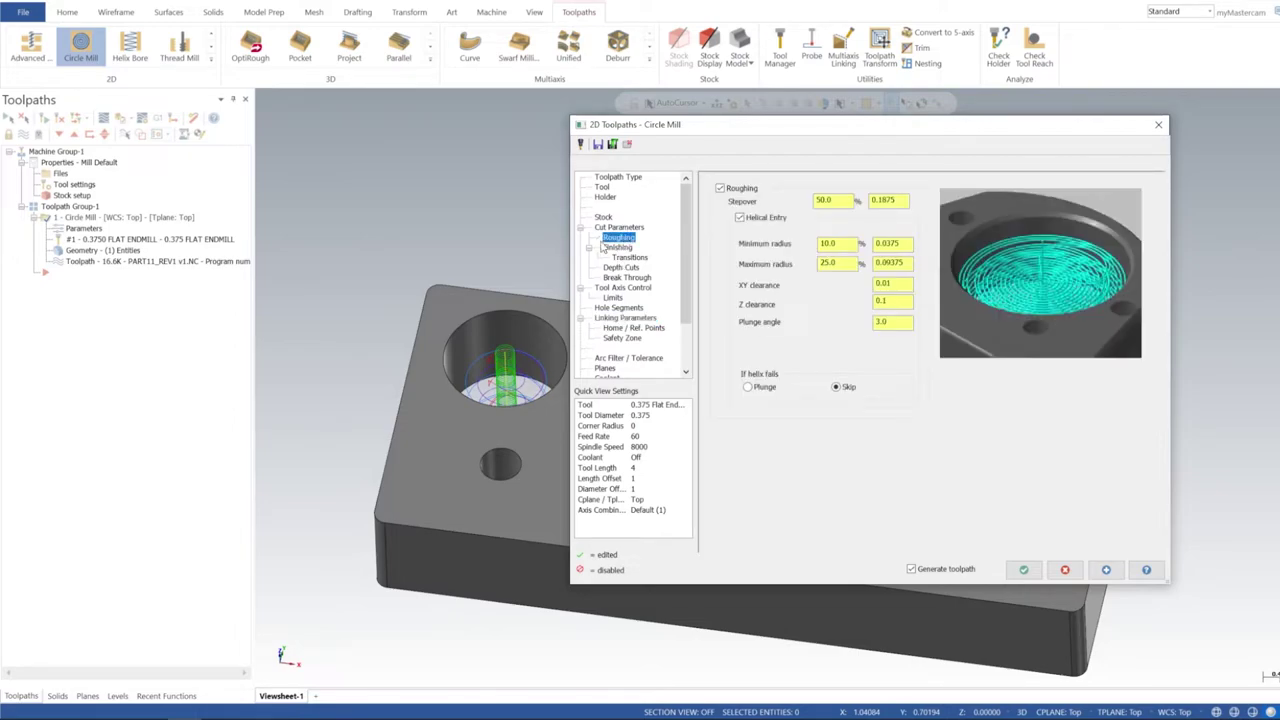
{"action": "left_click", "coordinate": [745, 221]}
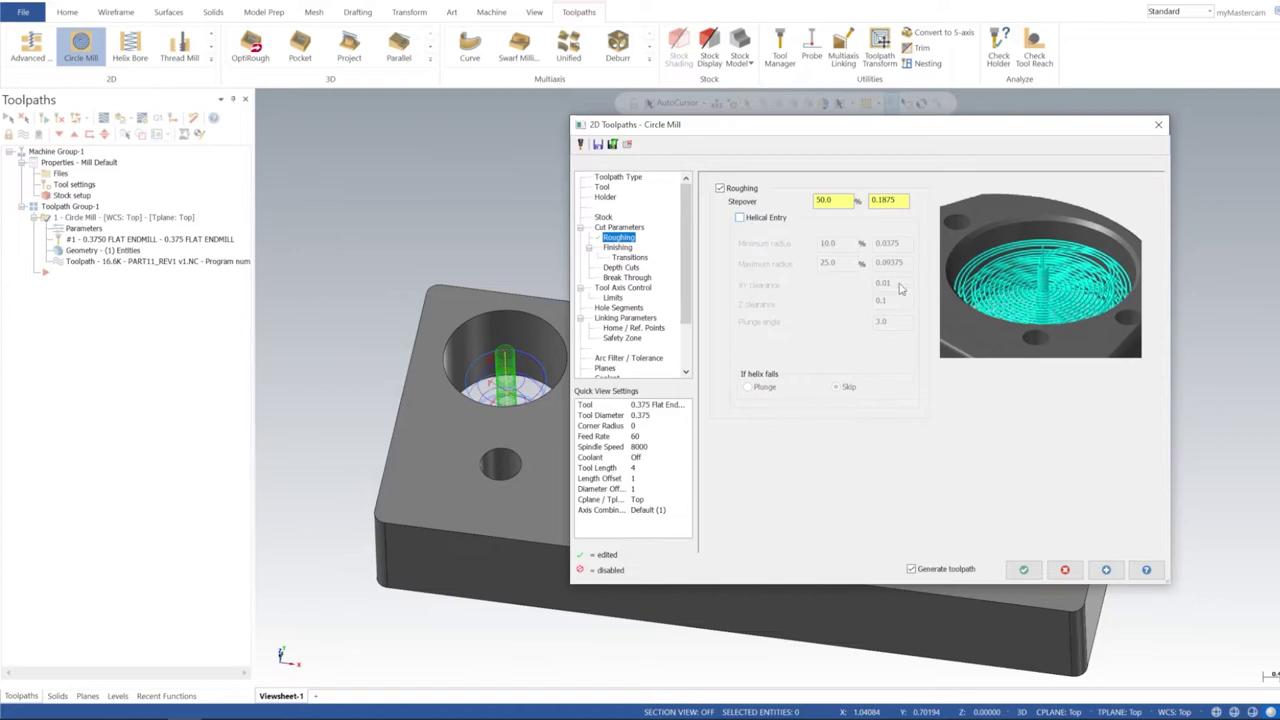
{"action": "left_click", "coordinate": [1104, 571]}
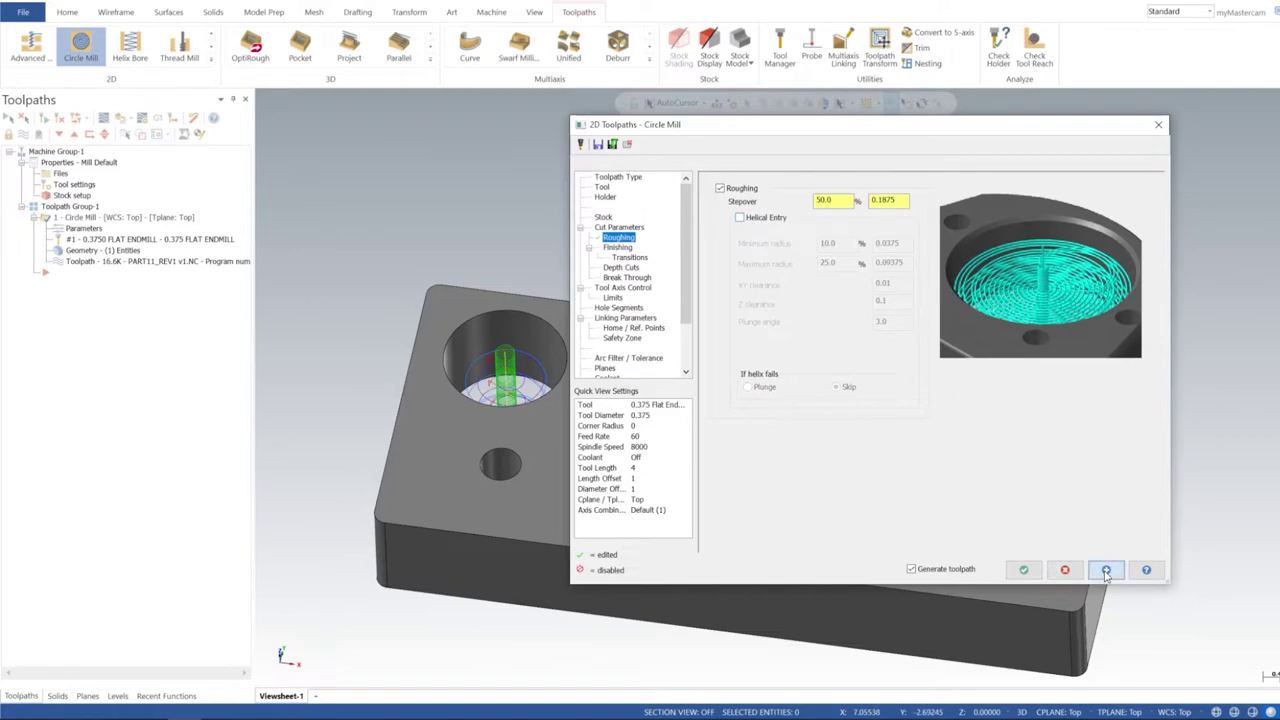
{"action": "left_click", "coordinate": [1024, 570]}
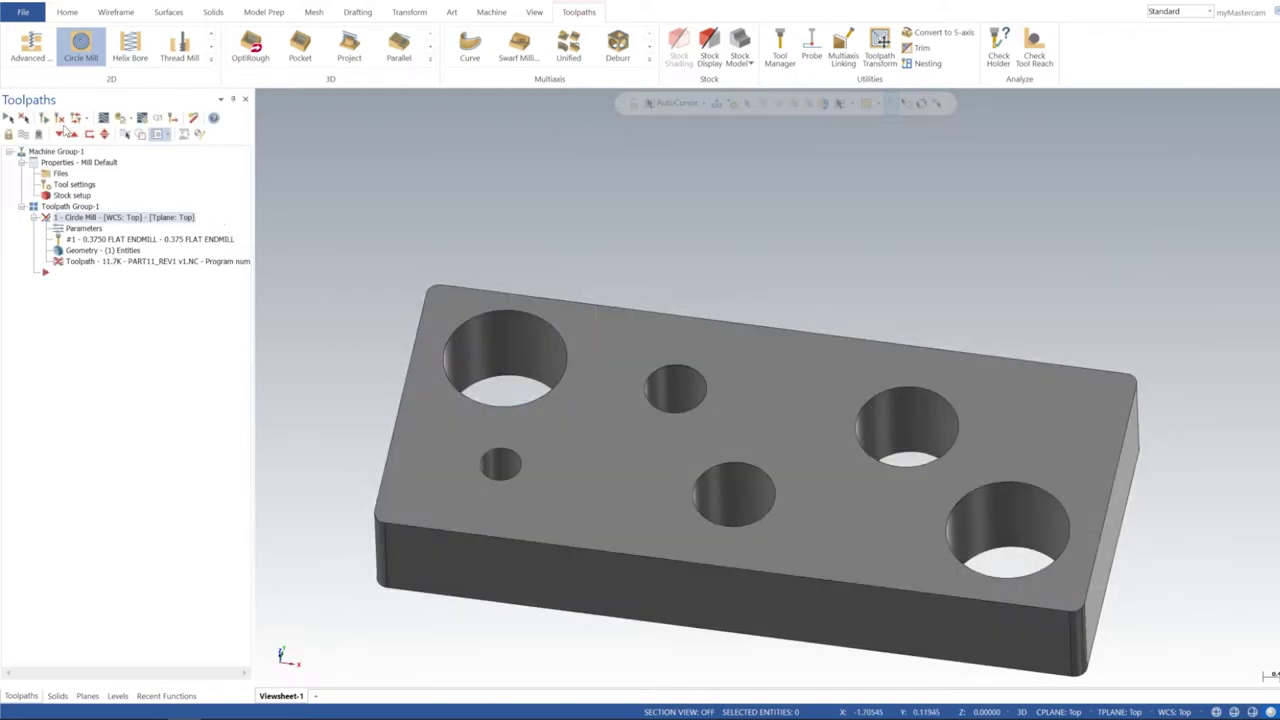
{"action": "middle_click_drag", "start_coordinate": [611, 361], "coordinate": [602, 449]}
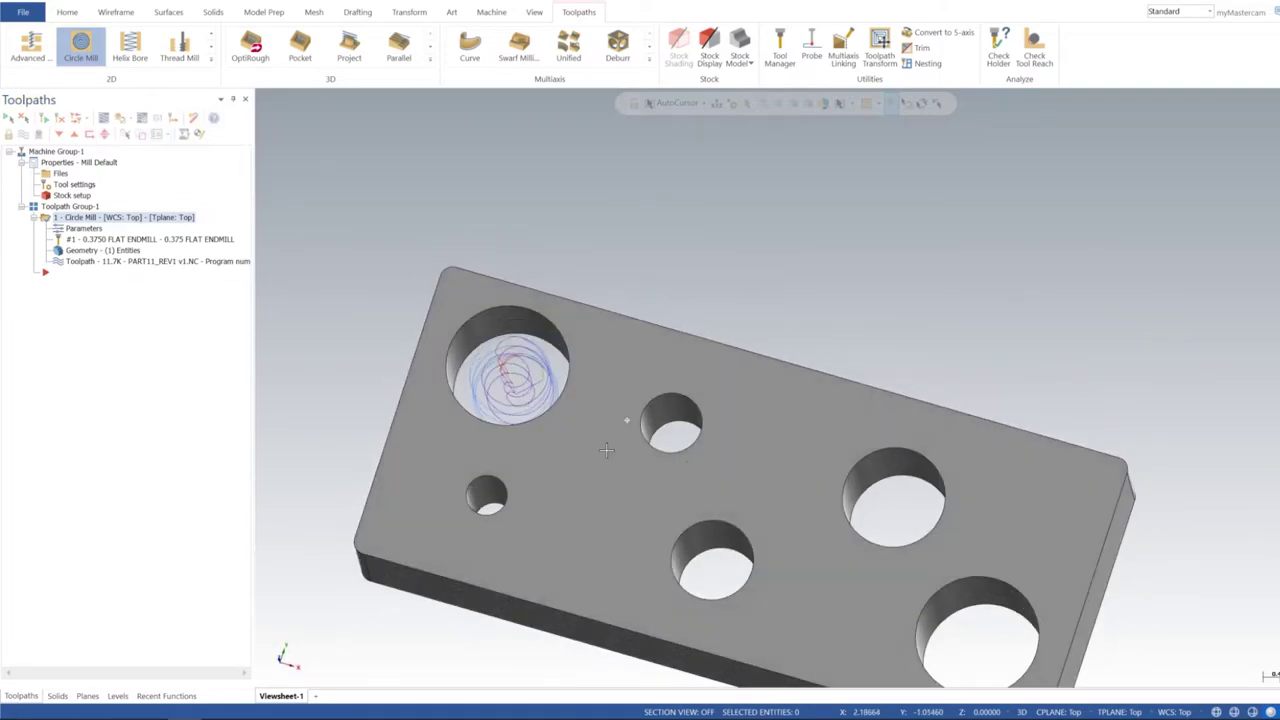
{"action": "middle_click_drag", "start_coordinate": [602, 449], "coordinate": [628, 423]}
Reopen the Circle Mill parameters to review the Finishing and Transitions settings
{"action": "left_click", "coordinate": [88, 229]}
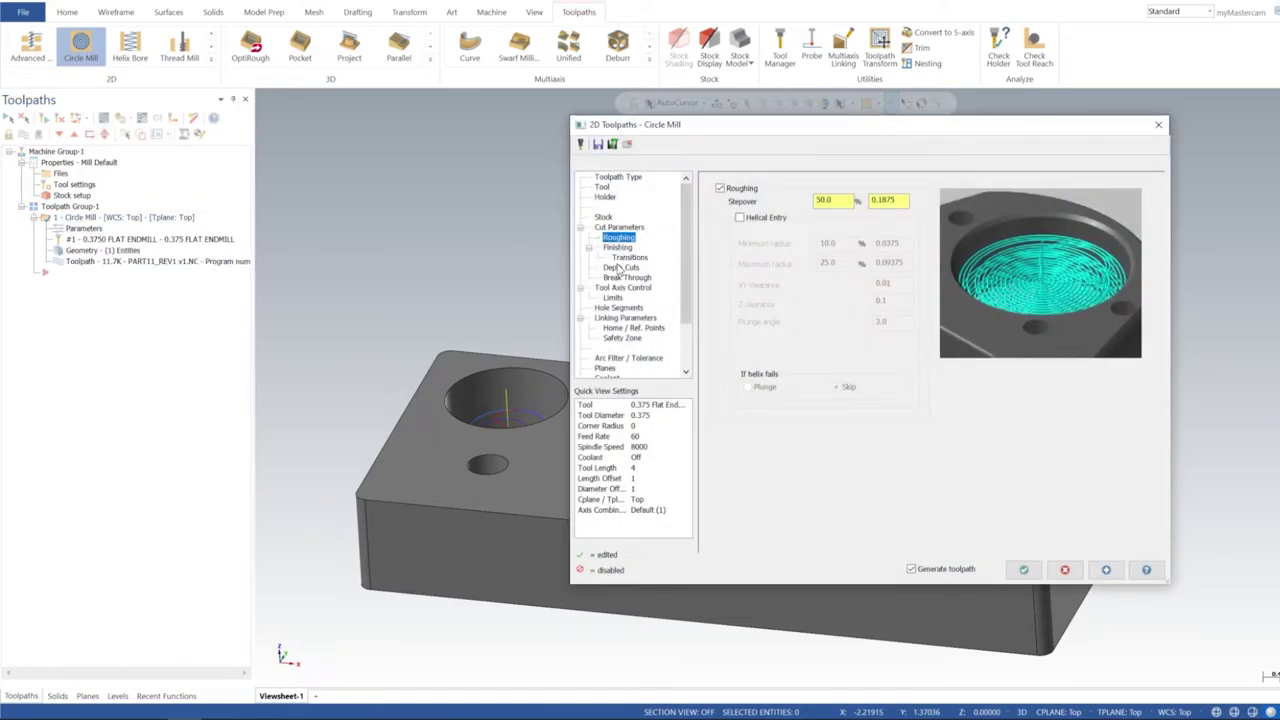
{"action": "left_click", "coordinate": [619, 249]}
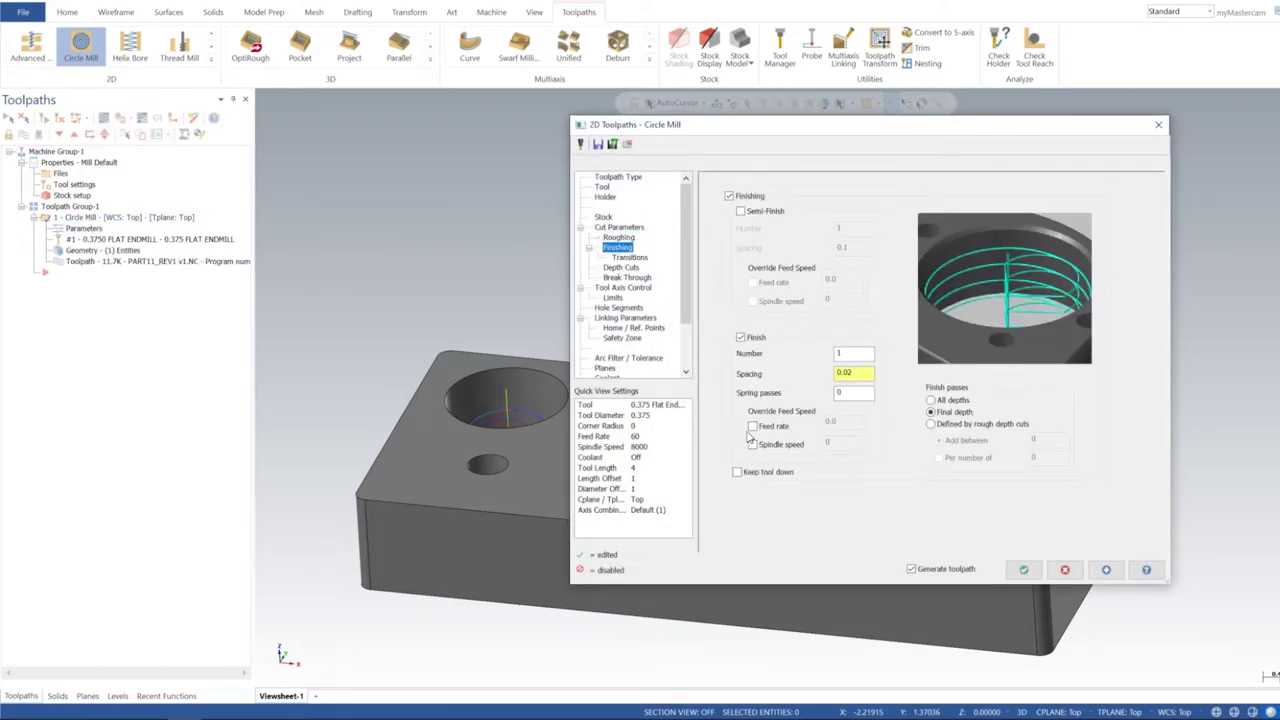
{"action": "left_click", "coordinate": [628, 258]}
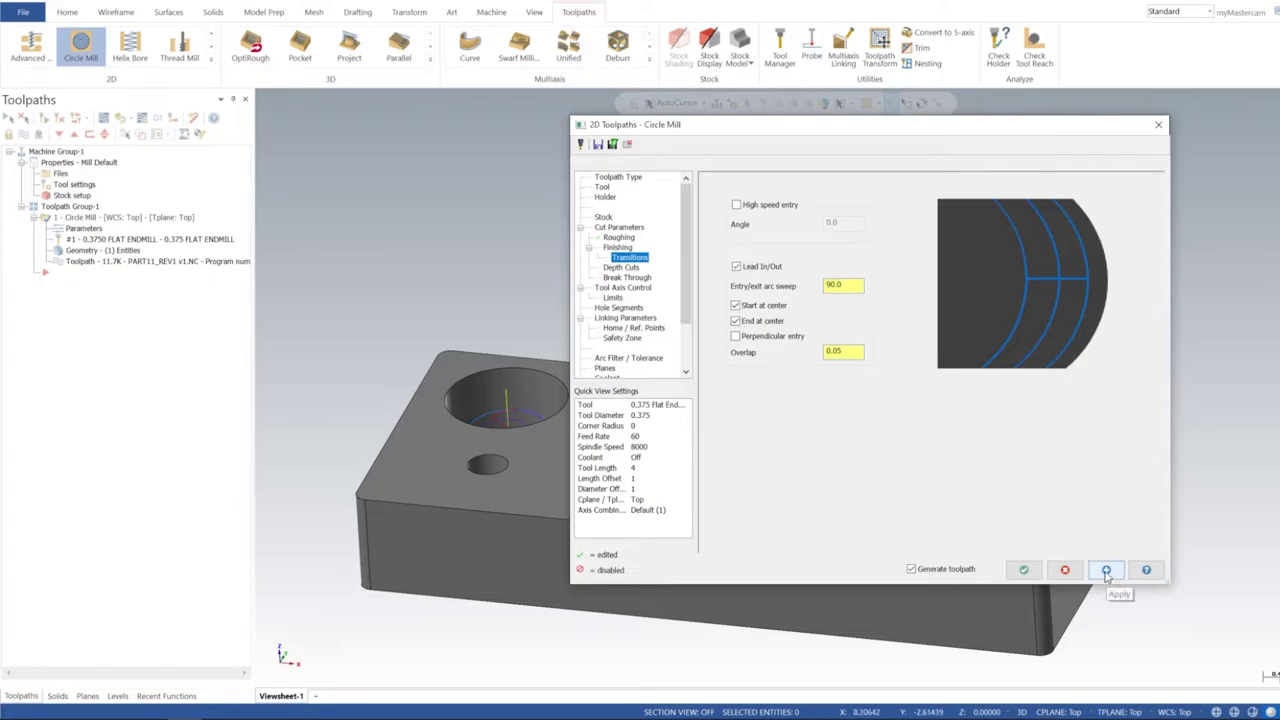
{"action": "left_click", "coordinate": [1024, 570]}
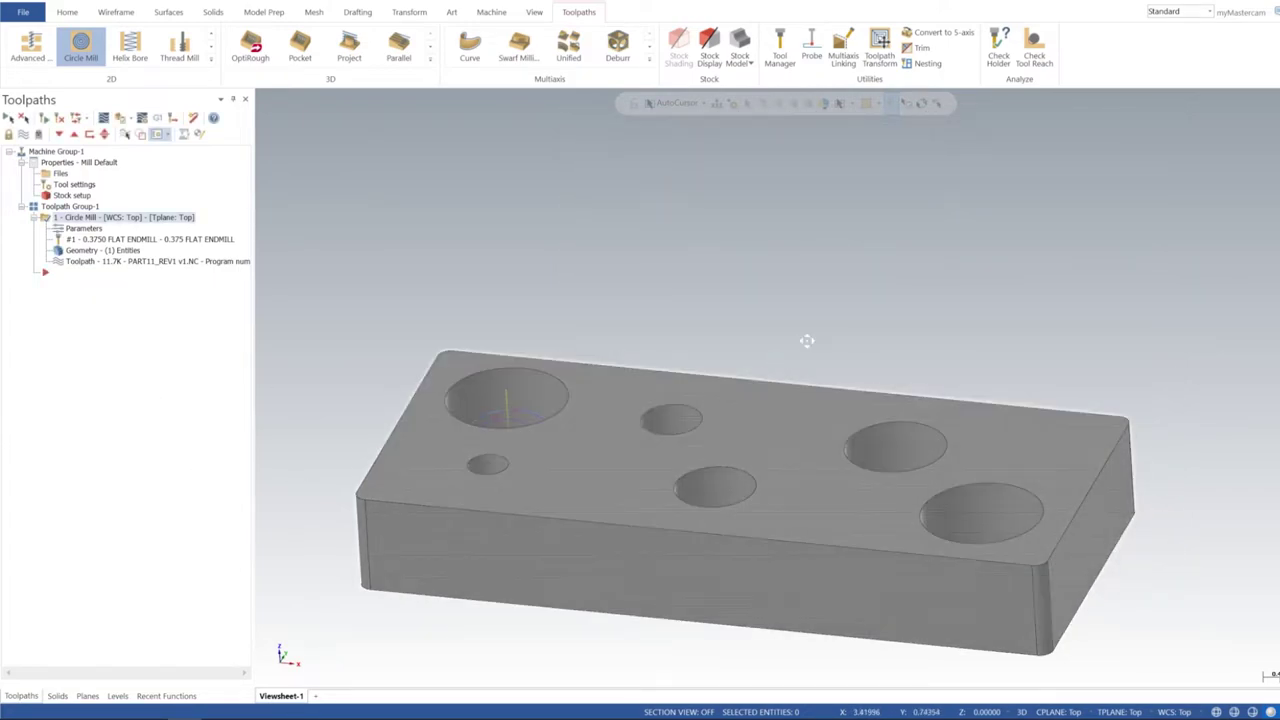
{"action": "mouse_move", "coordinate": [814, 337]}
{"action": "middle_mouse_down"}
{"action": "mouse_move", "coordinate": [826, 426]}
{"action": "mouse_move", "coordinate": [810, 360]}
{"action": "mouse_move", "coordinate": [826, 363]}
{"action": "mouse_move", "coordinate": [805, 416]}
{"action": "mouse_move", "coordinate": [723, 406]}
{"action": "mouse_move", "coordinate": [750, 393]}
{"action": "middle_mouse_up"}
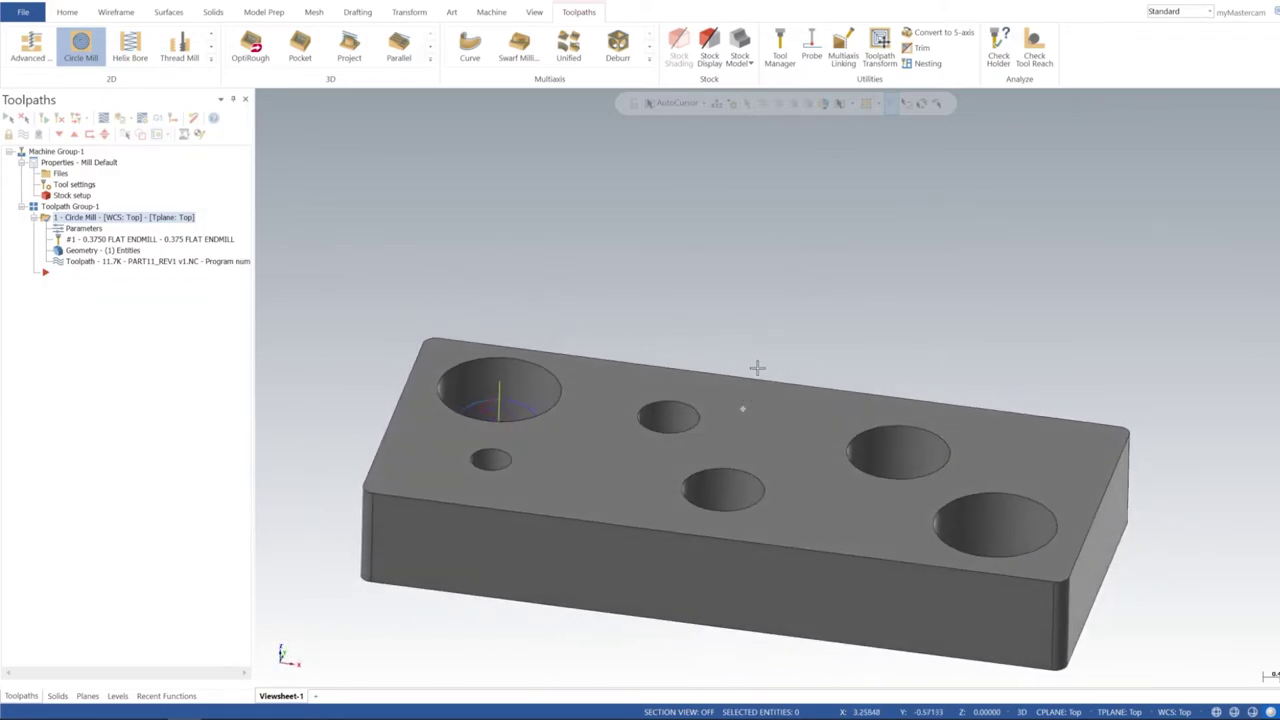
{"action": "mouse_move", "coordinate": [757, 368]}
{"action": "middle_mouse_down"}
{"action": "mouse_move", "coordinate": [770, 373]}
{"action": "mouse_move", "coordinate": [599, 422]}
{"action": "middle_mouse_up"}
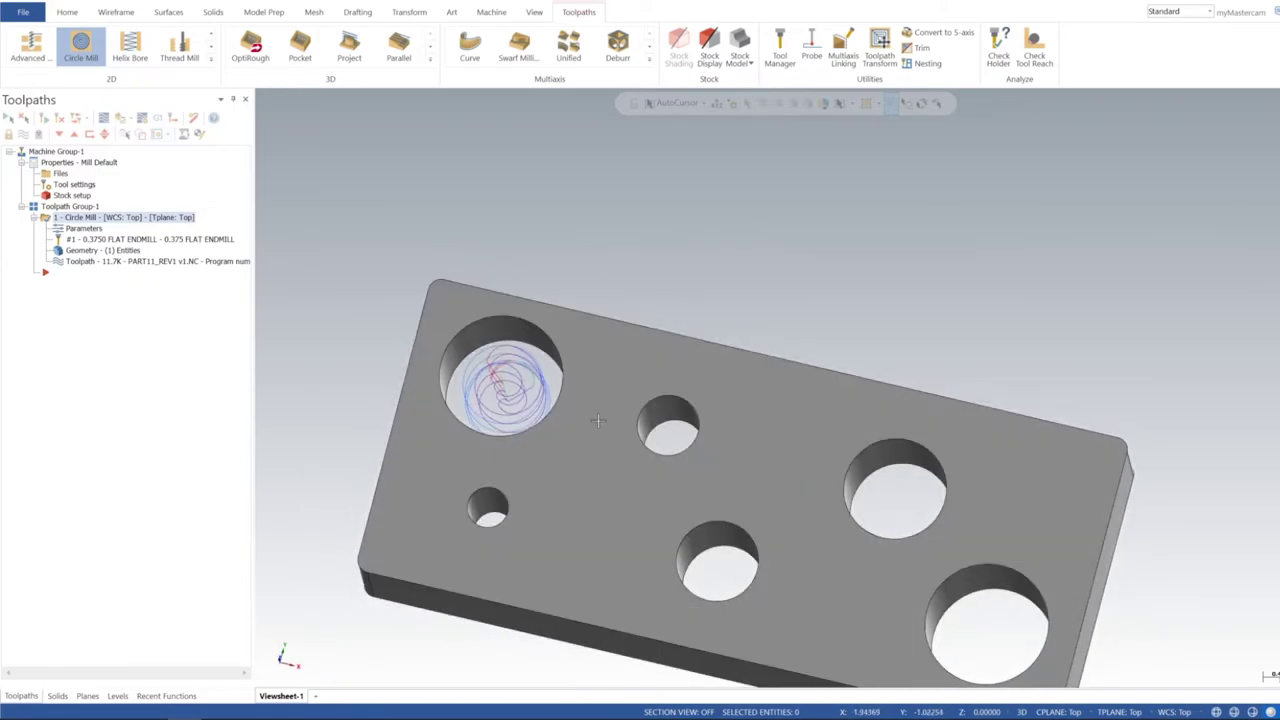
{"action": "mouse_move", "coordinate": [771, 429]}
{"action": "middle_mouse_down"}
{"action": "mouse_move", "coordinate": [732, 388]}
{"action": "mouse_move", "coordinate": [760, 334]}
{"action": "mouse_move", "coordinate": [691, 353]}
{"action": "mouse_move", "coordinate": [556, 425]}
{"action": "middle_mouse_up"}
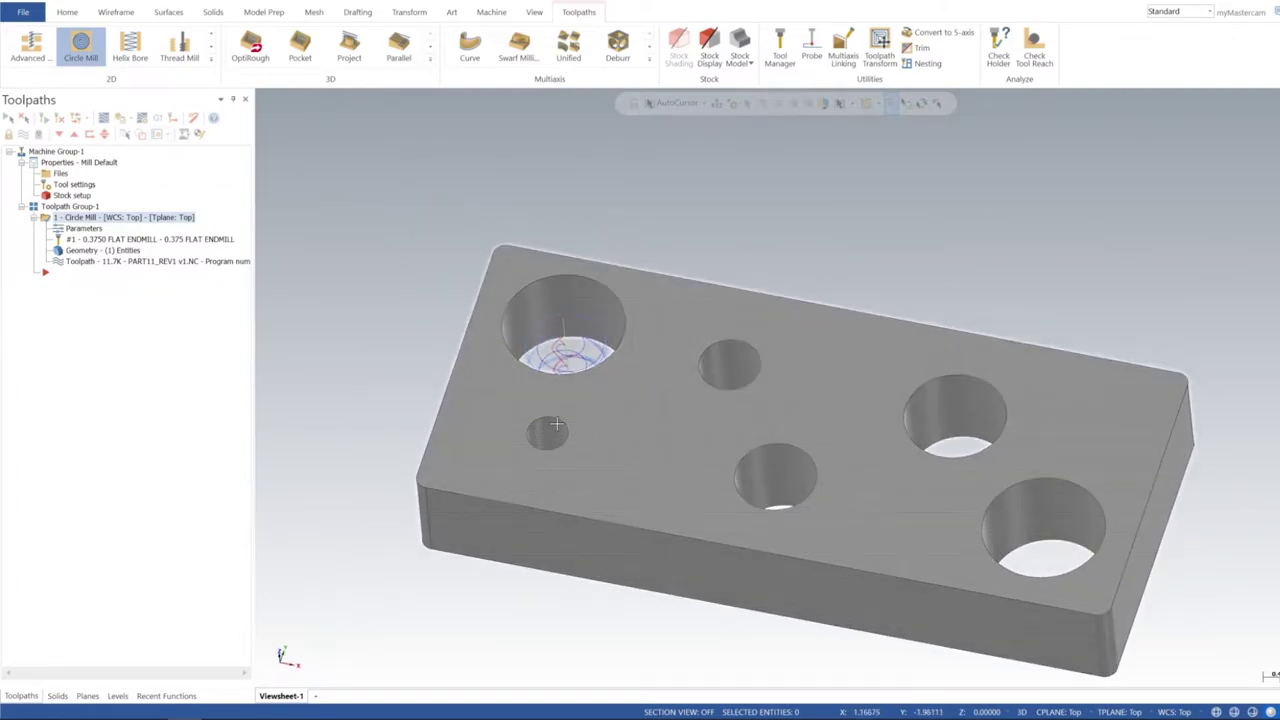
{"action": "left_click", "coordinate": [70, 18]}
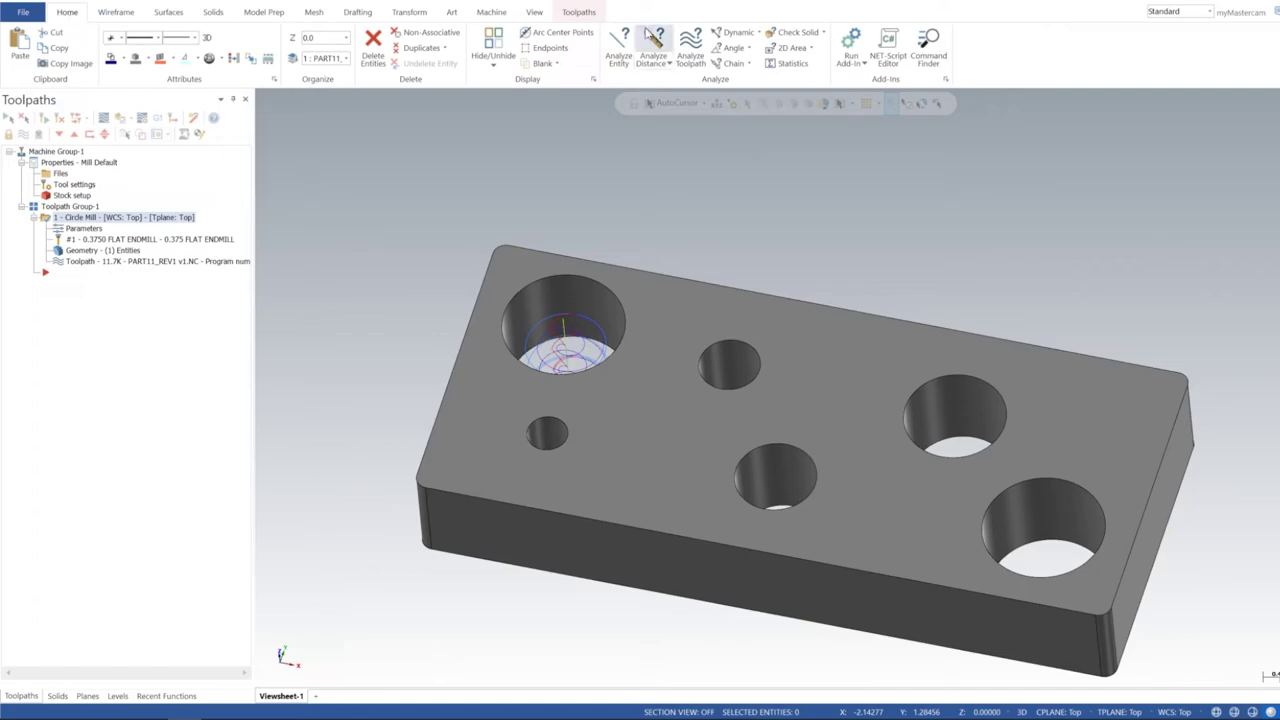
{"action": "left_click", "coordinate": [560, 428]}
{"action": "left_click_drag", "start_coordinate": [1102, 142], "coordinate": [1042, 103]}
{"action": "key", "text": "Tab"}
{"action": "key", "text": "Tab"}
{"action": "key", "text": "Tab"}
{"action": "key", "text": "Tab"}
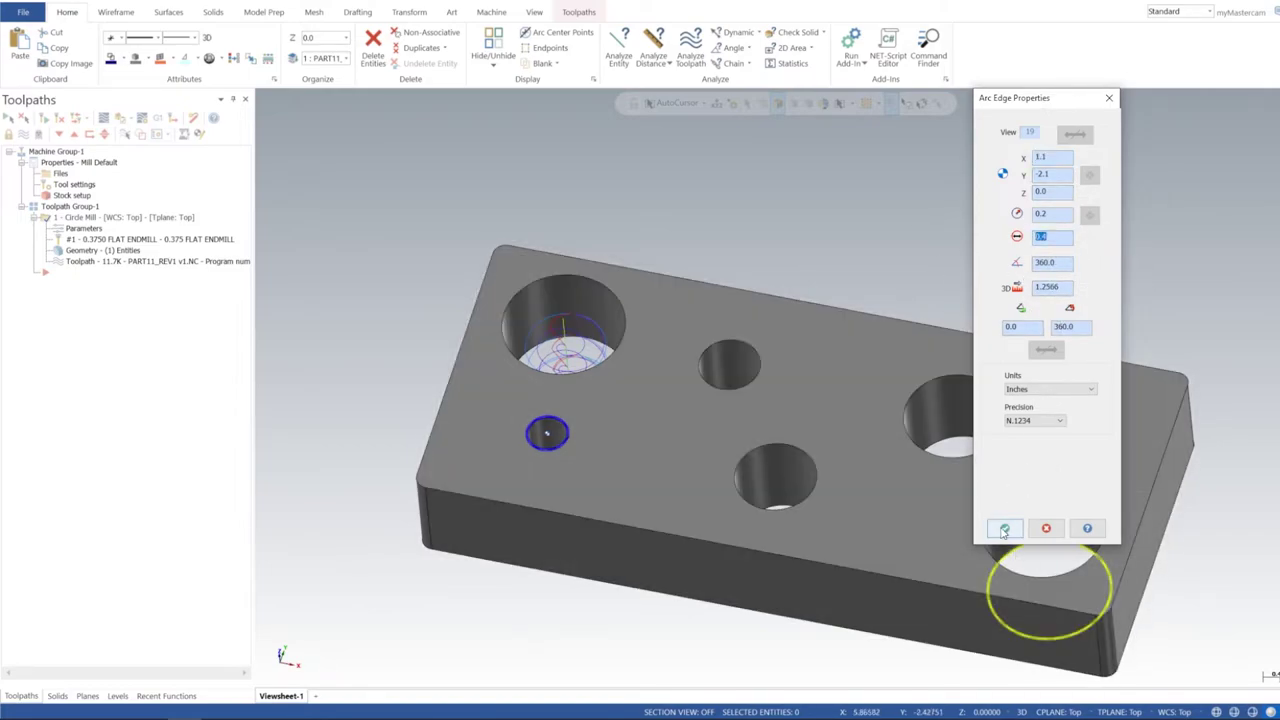
{"action": "left_click", "coordinate": [1004, 529]}
{"action": "mouse_move", "coordinate": [631, 423]}
{"action": "middle_mouse_down", "text": "ctrl"}
{"action": "mouse_move", "coordinate": [691, 372]}
{"action": "mouse_move", "coordinate": [663, 417]}
{"action": "middle_mouse_up", "text": "ctrl"}
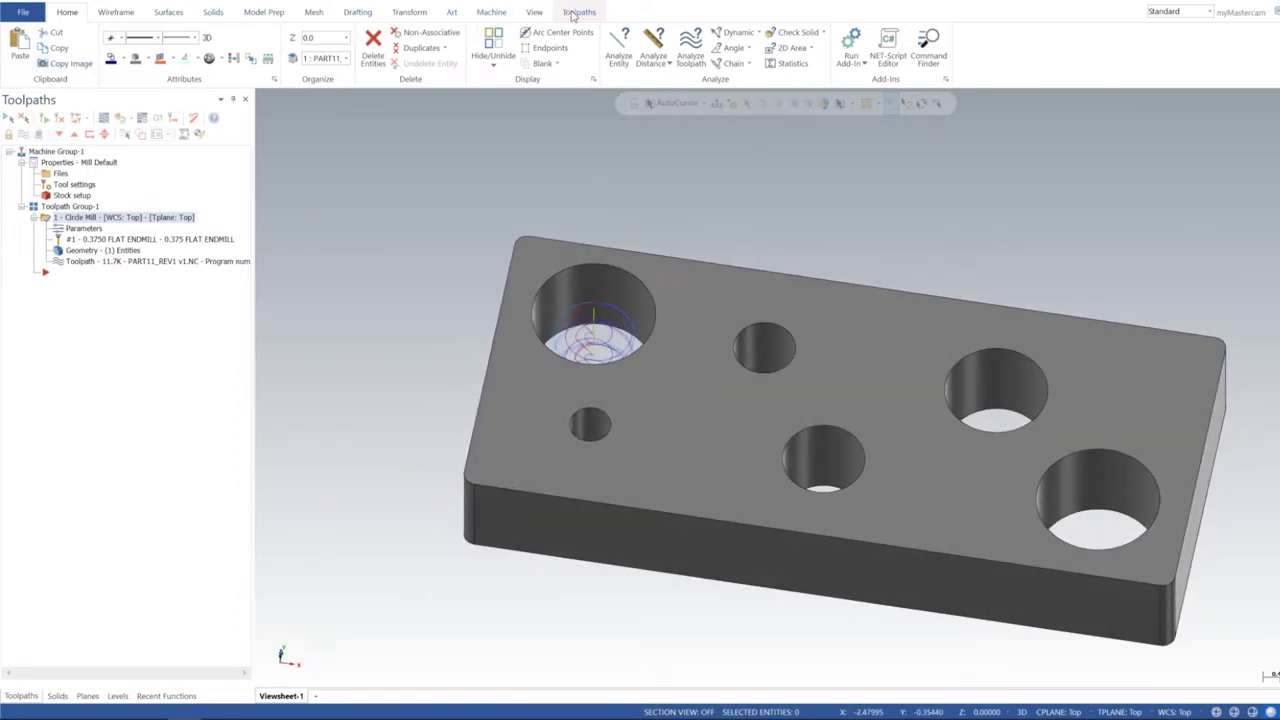
Choose Helix Bore from the 2D toolpath gallery and pick the small 0.4 hole
{"action": "left_click", "coordinate": [573, 14]}
{"action": "left_click", "coordinate": [210, 65]}
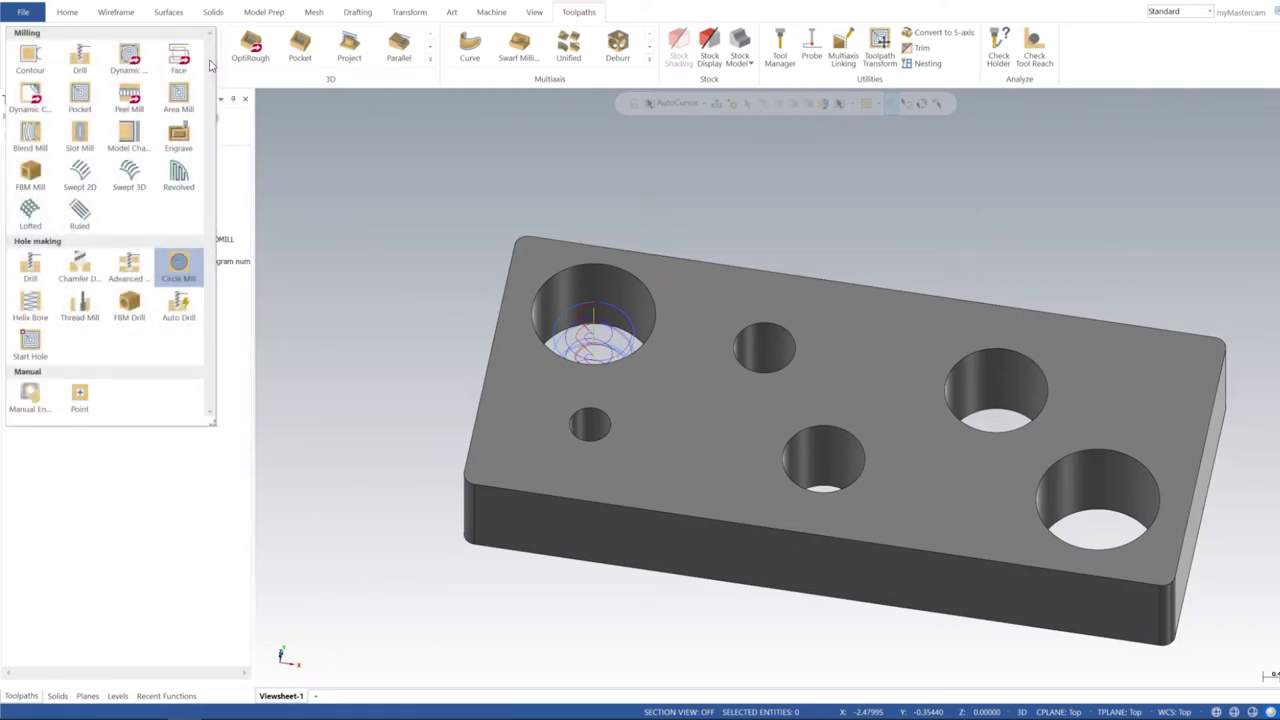
{"action": "left_click", "coordinate": [31, 305]}
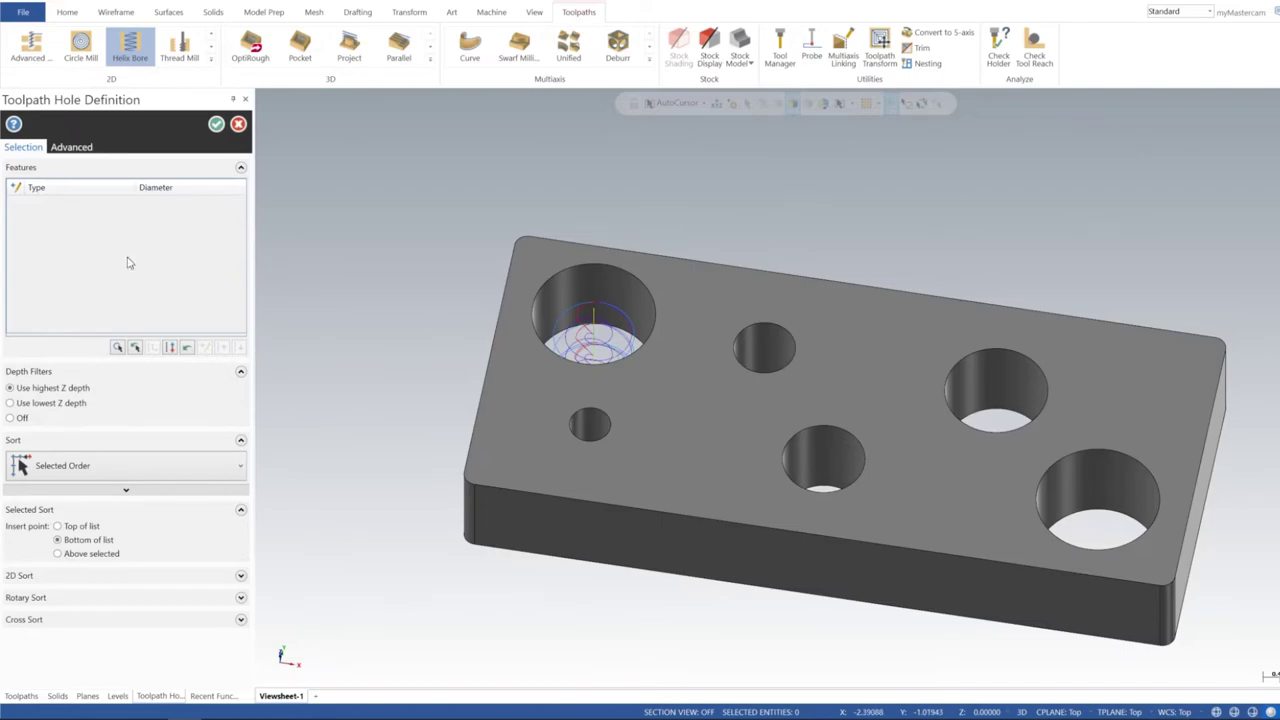
{"action": "left_click", "coordinate": [589, 424]}
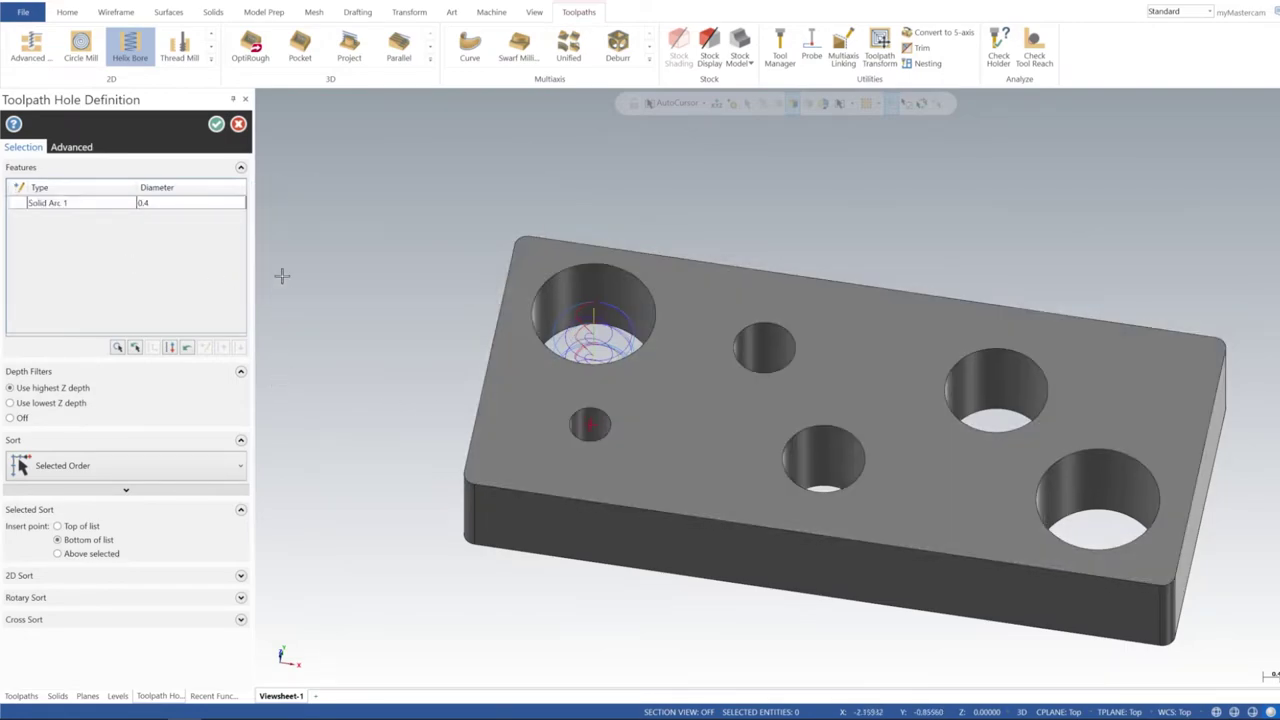
Give the Helix Bore the 0.375 flat endmill with 8000 rpm spindle speed and 60 feed
{"action": "left_click", "coordinate": [216, 124]}
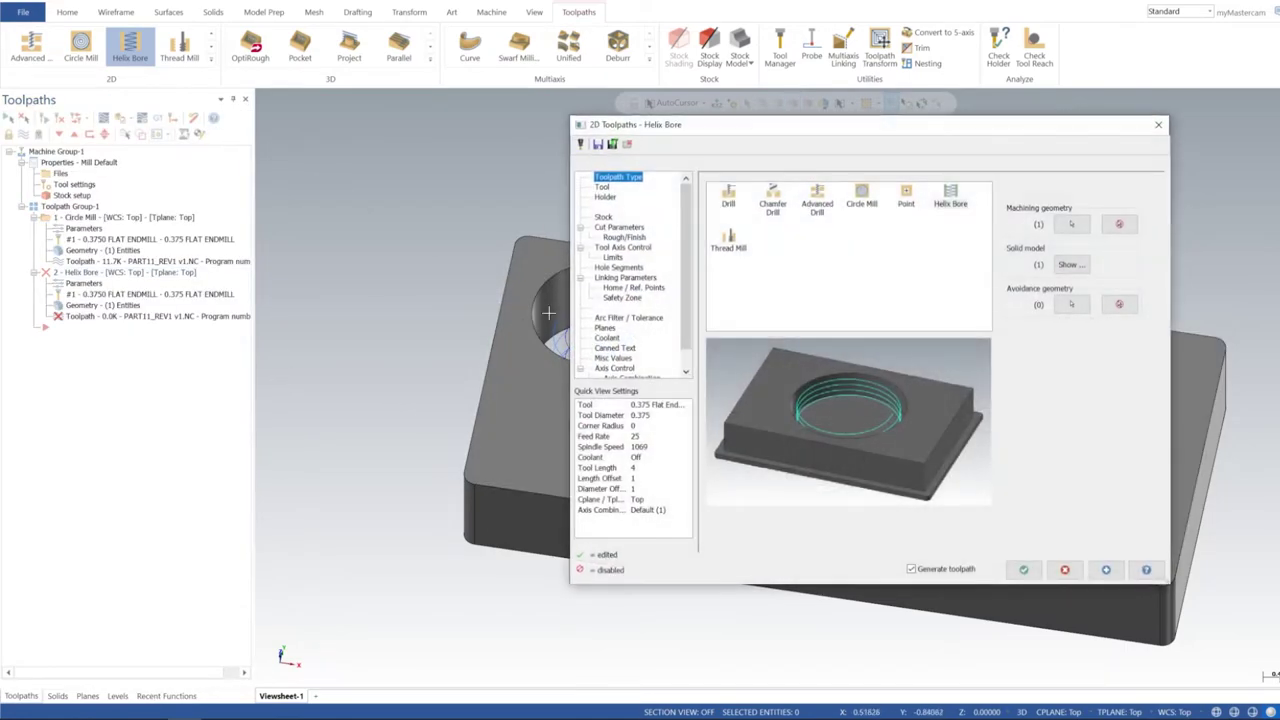
{"action": "left_click", "coordinate": [604, 188]}
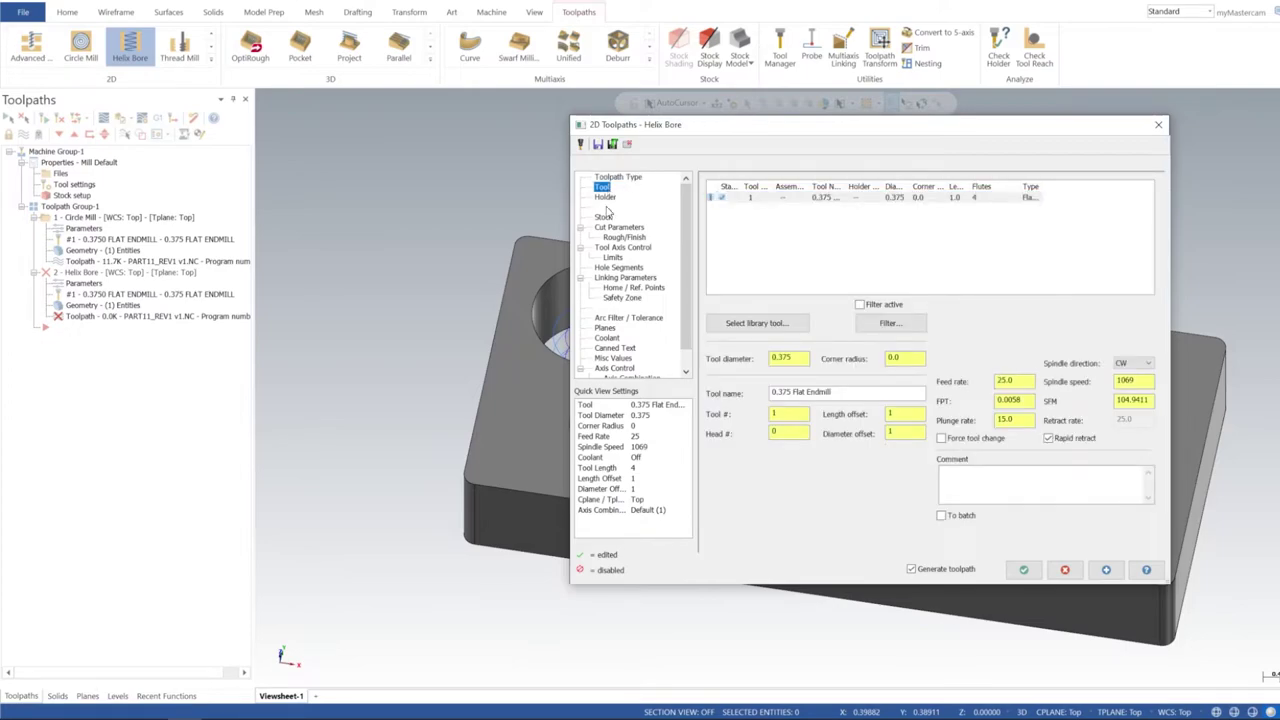
{"action": "left_click", "coordinate": [812, 197]}
{"action": "type", "text": "70"}
{"action": "key", "text": "Tab"}
{"action": "type", "text": "60"}
{"action": "key", "text": "Tab"}
{"action": "key", "text": "Tab"}
{"action": "key", "text": "Tab"}
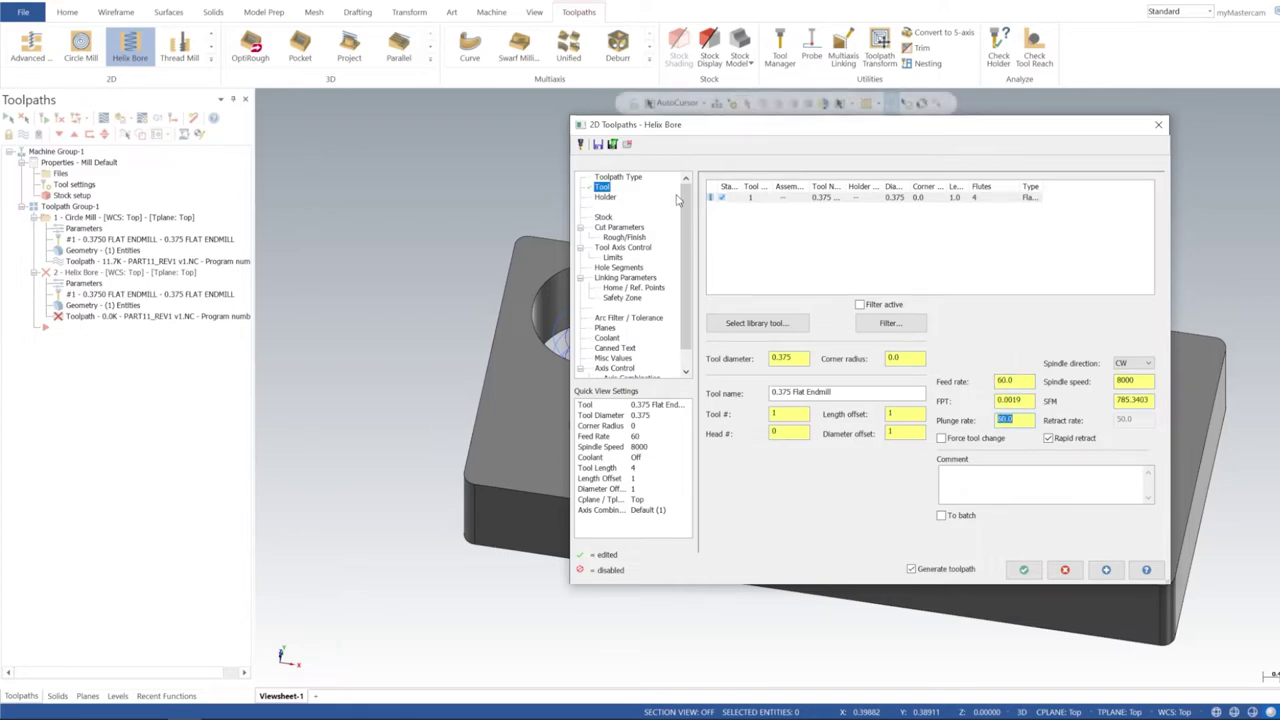
Set Wear compensation, end the helix at the hole center, and leave zero wall and floor stock
{"action": "left_click", "coordinate": [619, 228]}
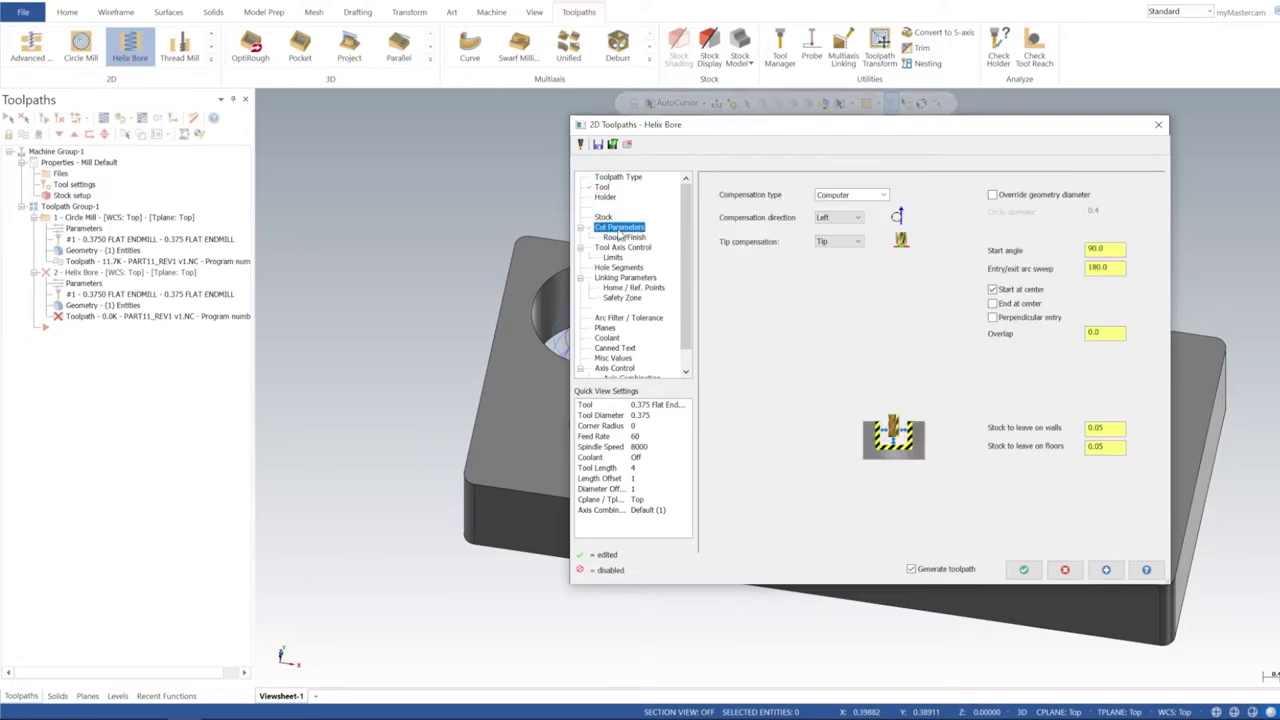
{"action": "left_click", "coordinate": [883, 195]}
{"action": "left_click", "coordinate": [835, 225]}
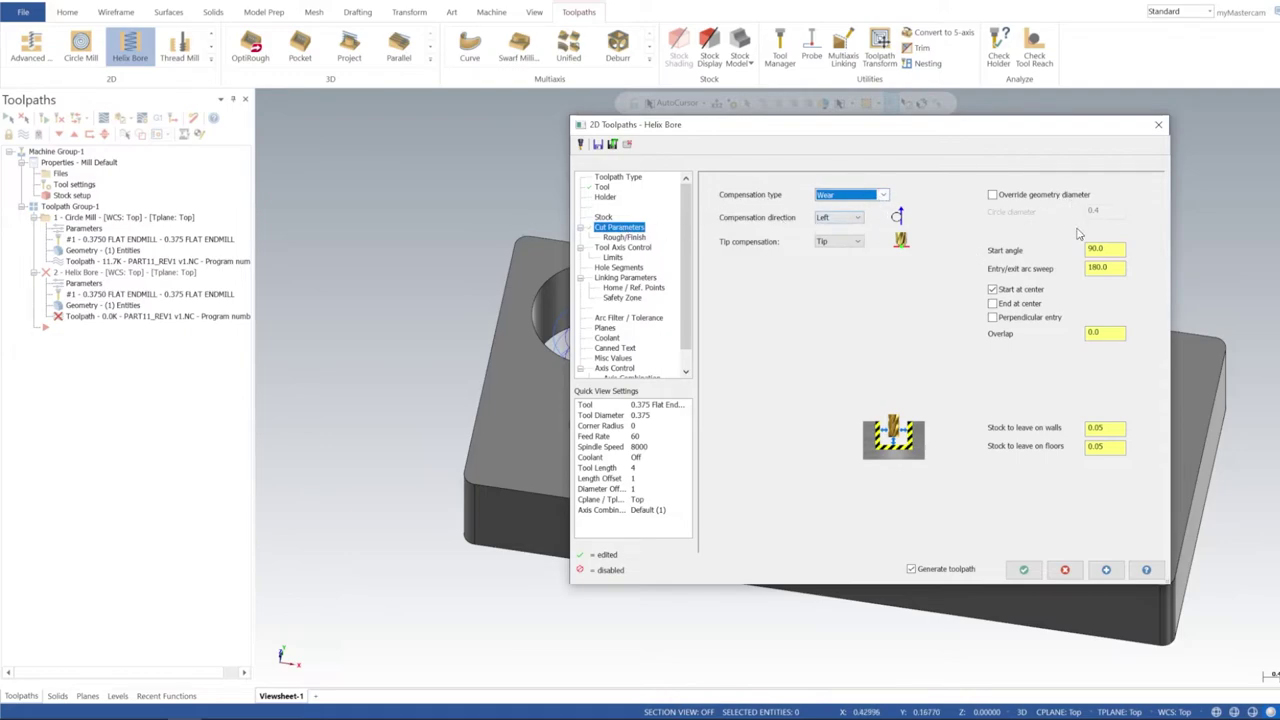
{"action": "left_click_drag", "start_coordinate": [971, 131], "coordinate": [906, 165]}
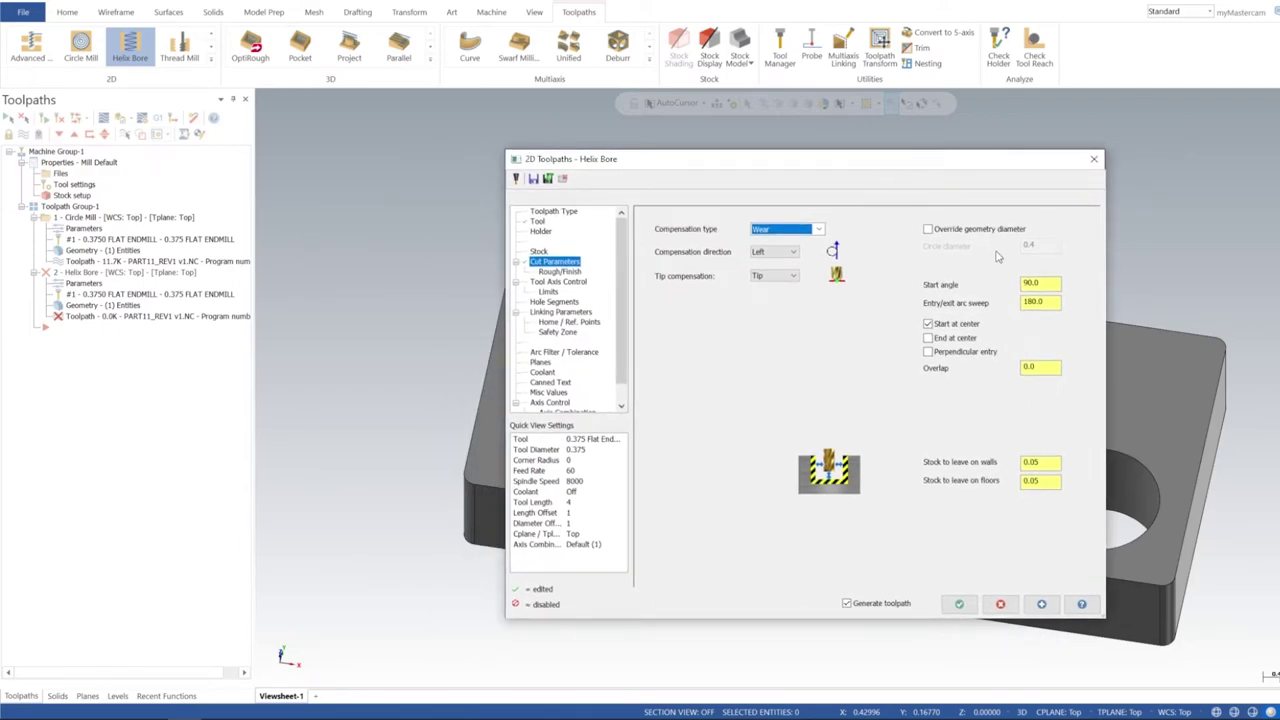
{"action": "left_click_drag", "start_coordinate": [801, 166], "coordinate": [831, 159]}
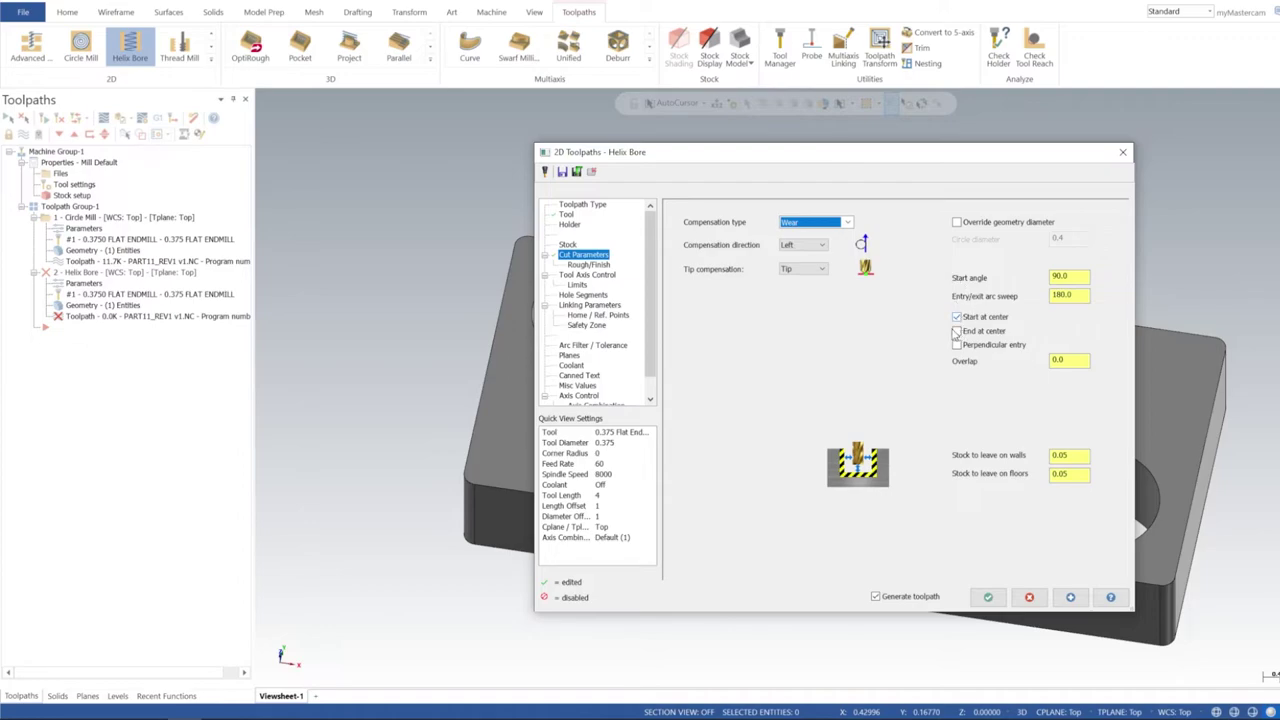
{"action": "left_click", "coordinate": [957, 333]}
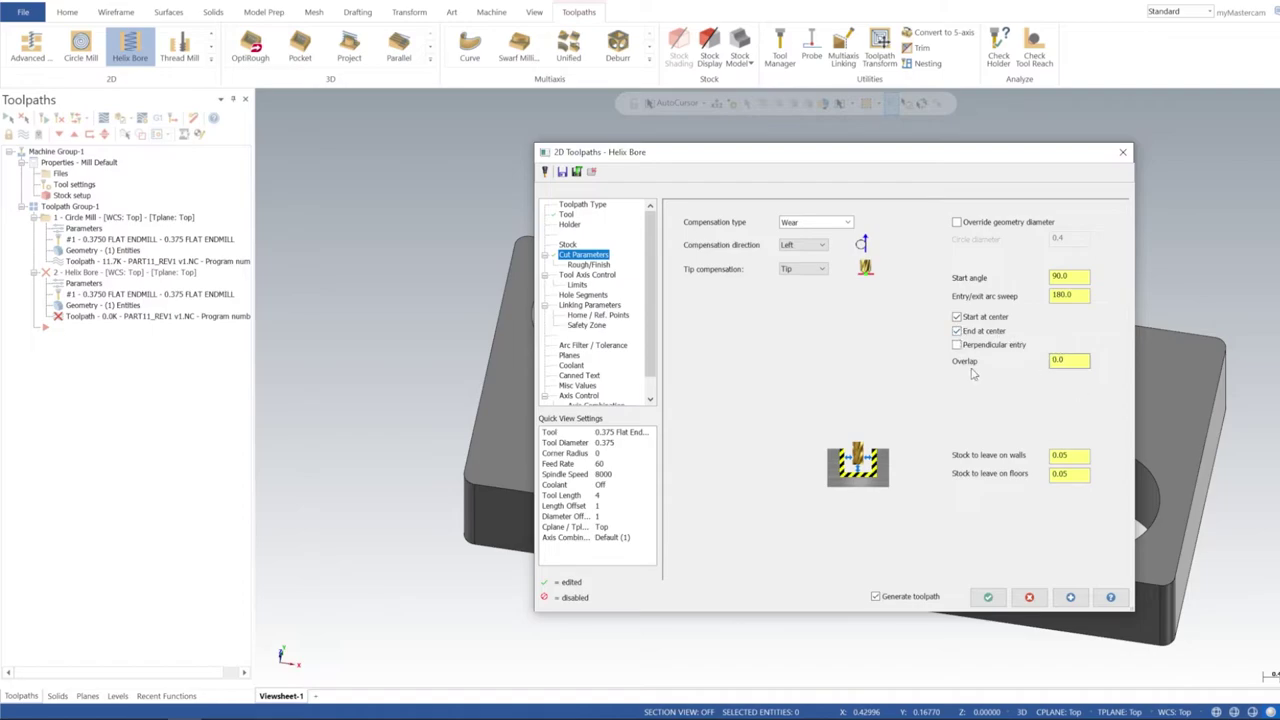
{"action": "double_click", "coordinate": [1071, 455]}
{"action": "key", "text": "Tab"}
{"action": "key", "text": "Return"}
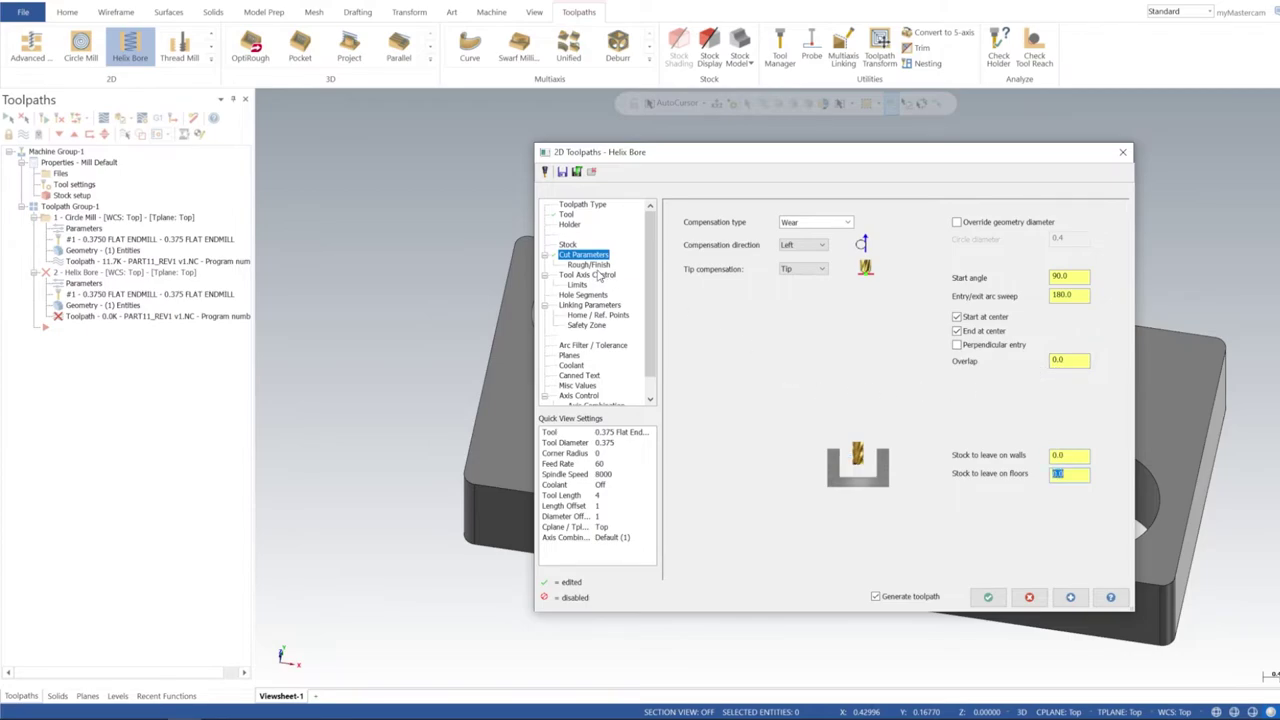
Set the Helix Bore rough pitch to 0.05 and the feedrate at final depth to 100%
{"action": "left_click", "coordinate": [590, 265]}
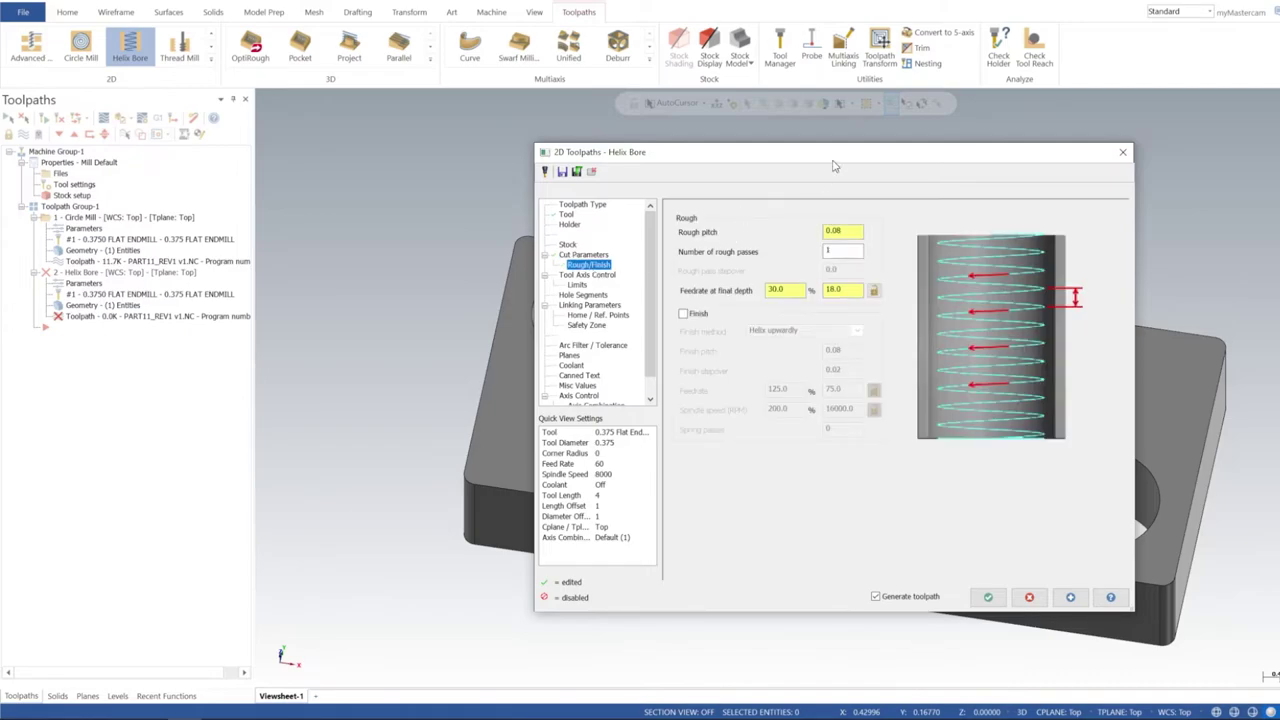
{"action": "left_click_drag", "start_coordinate": [835, 162], "coordinate": [747, 187]}
{"action": "left_click_drag", "start_coordinate": [768, 257], "coordinate": [644, 256]}
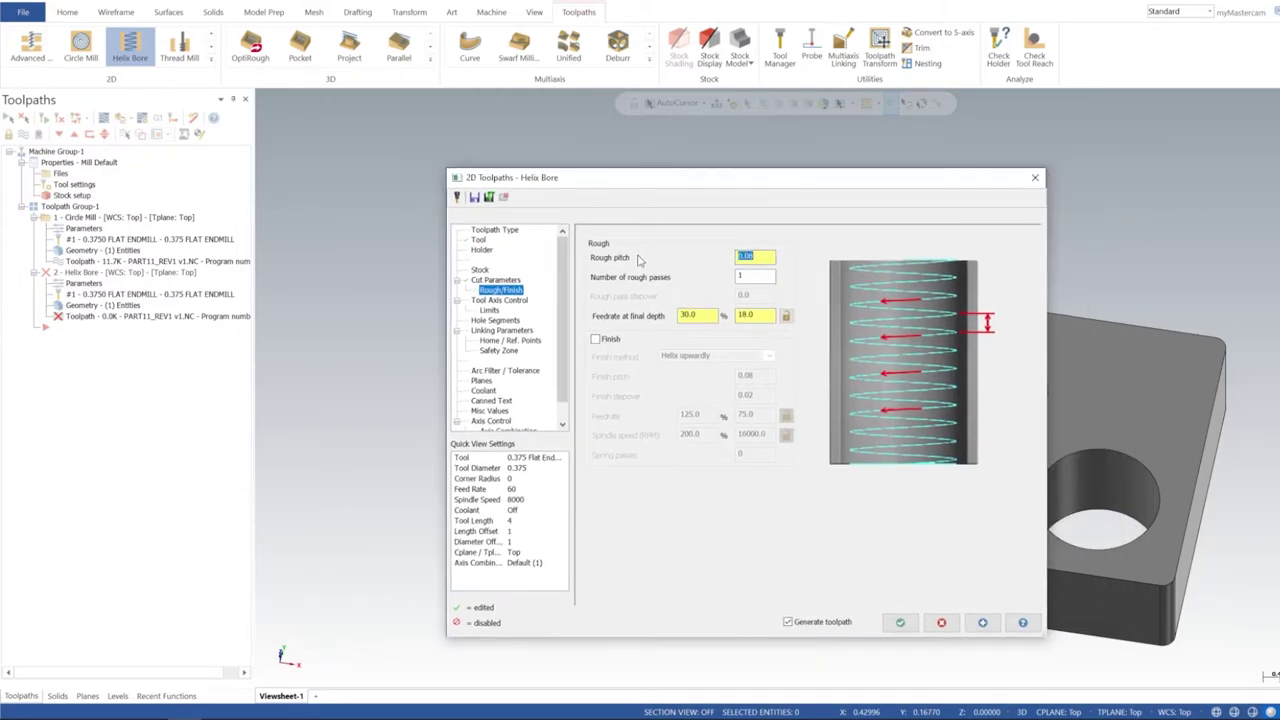
{"action": "type", "text": "1"}
{"action": "left_click", "coordinate": [761, 259]}
{"action": "left_click_drag", "start_coordinate": [702, 318], "coordinate": [623, 317]}
{"action": "type", "text": "1"}
{"action": "key", "text": "Tab"}
{"action": "type", "text": "1"}
{"action": "key", "text": "BackSpace"}
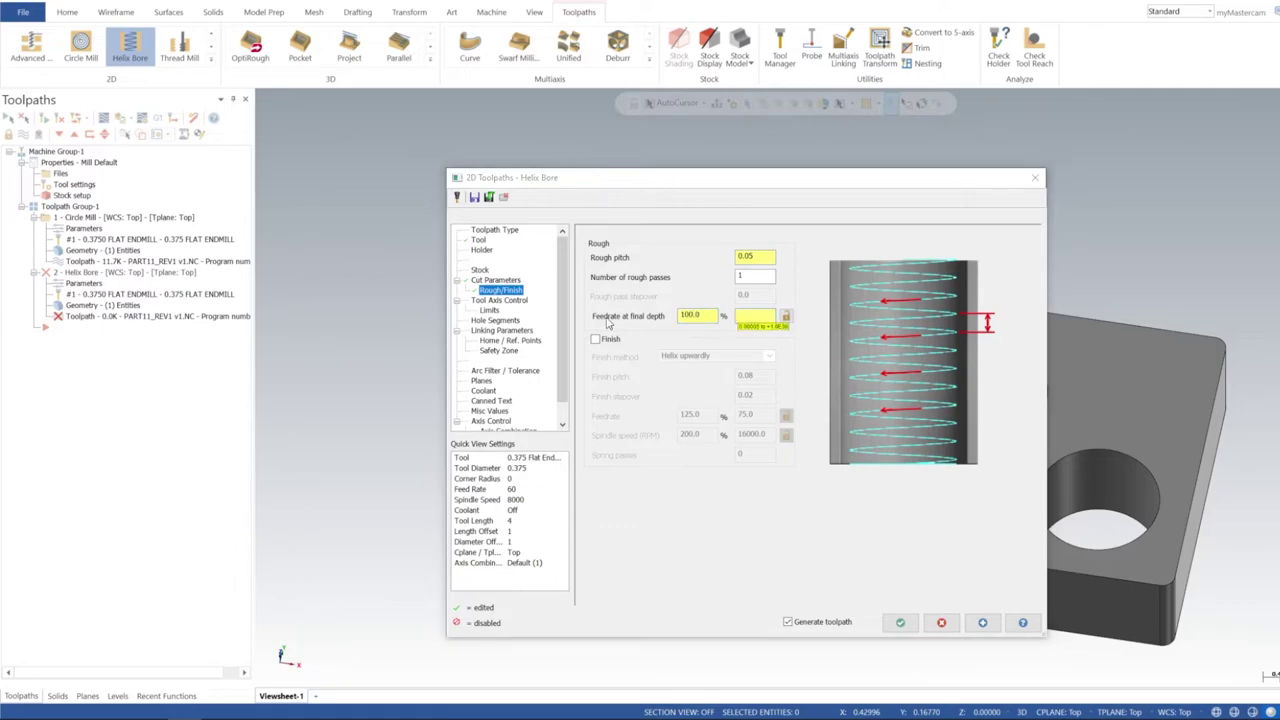
{"action": "key", "text": "ctrl+z"}
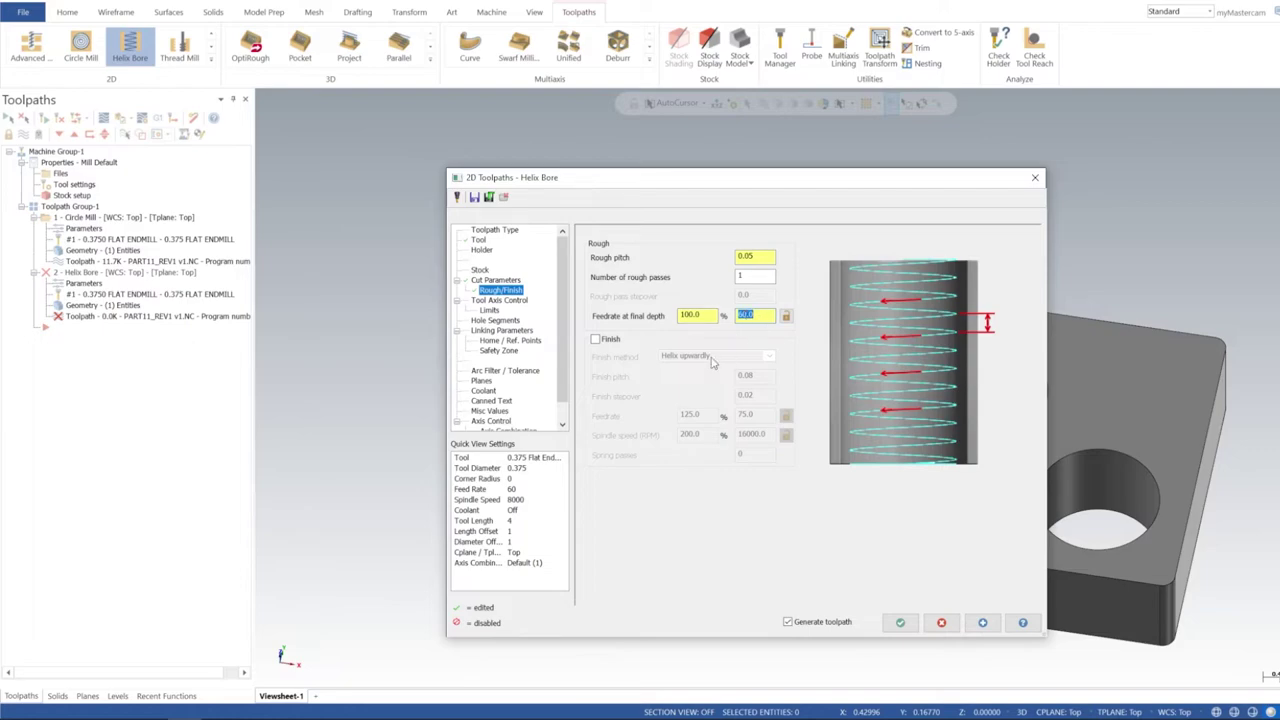
Turn on the Helix Bore finish pass and switch its method to Circle
{"action": "left_click", "coordinate": [606, 342]}
{"action": "left_click_drag", "start_coordinate": [677, 187], "coordinate": [647, 141]}
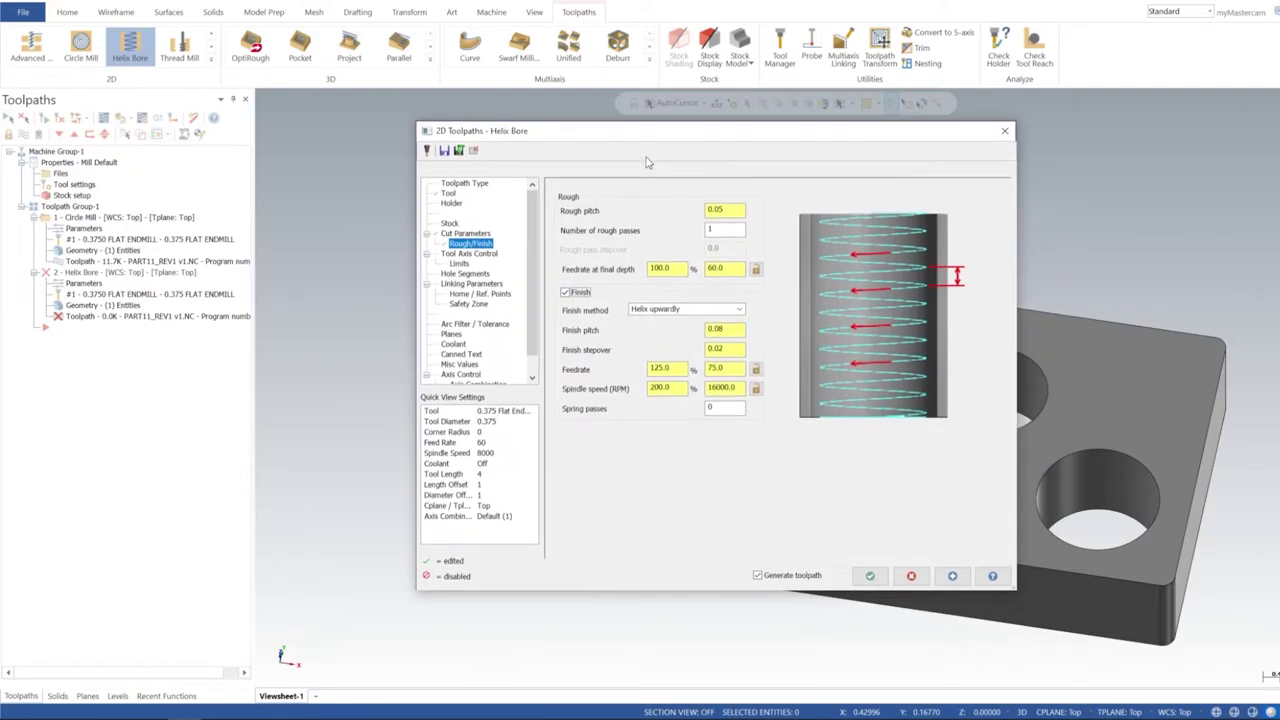
{"action": "left_click", "coordinate": [737, 311]}
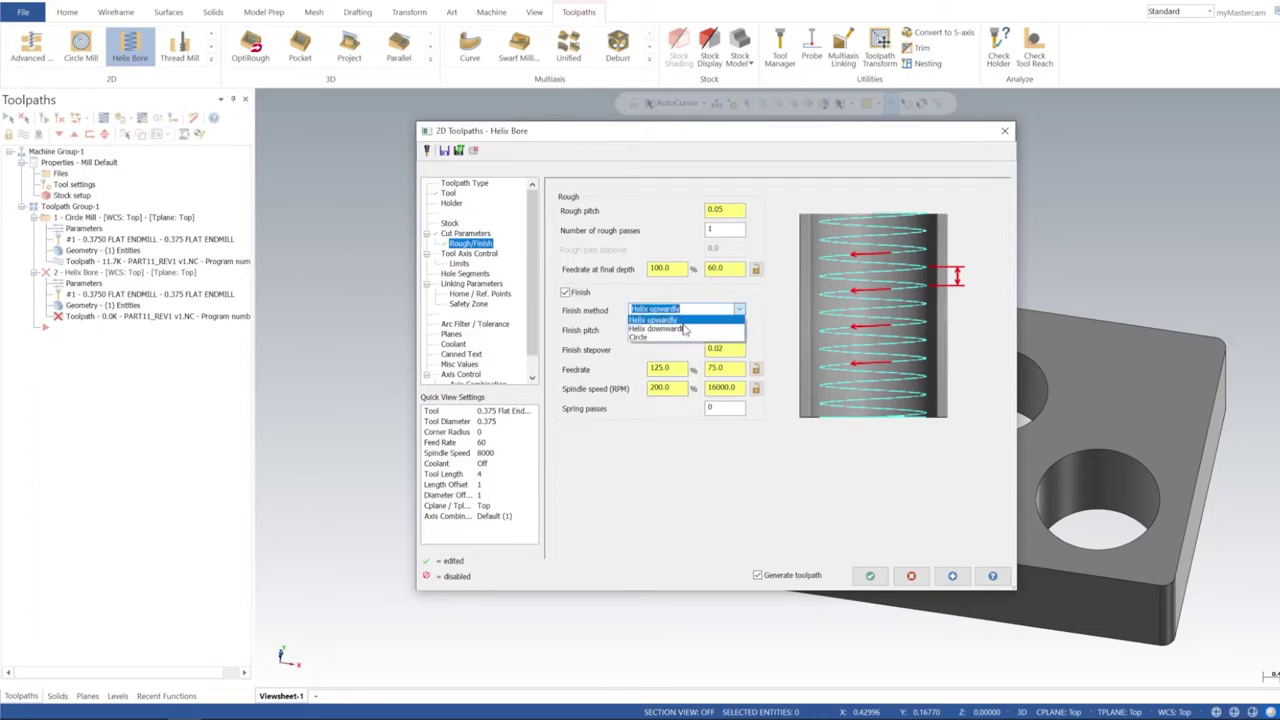
{"action": "left_click", "coordinate": [731, 310]}
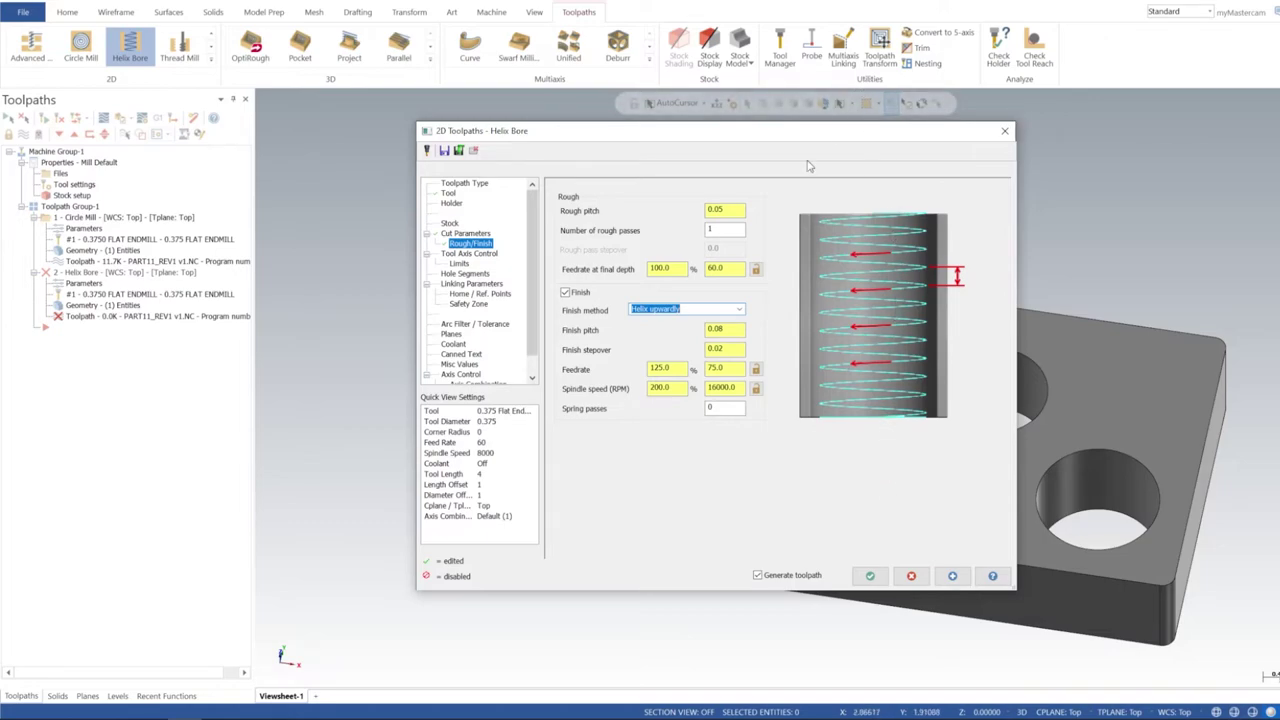
{"action": "left_click", "coordinate": [743, 310]}
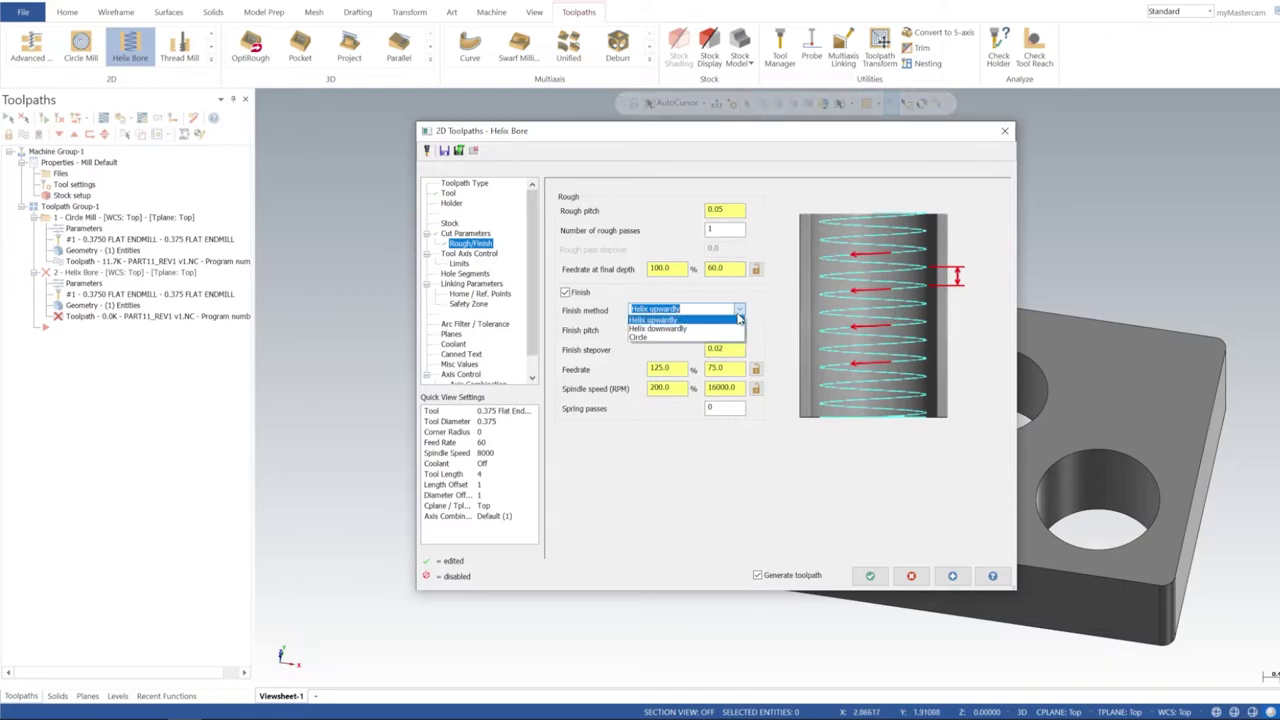
{"action": "left_click", "coordinate": [700, 340]}
Give the finish pass 0.005 stepover, 100% feedrate (60) and 100% spindle speed (8000 RPM)
{"action": "left_click", "coordinate": [734, 352]}
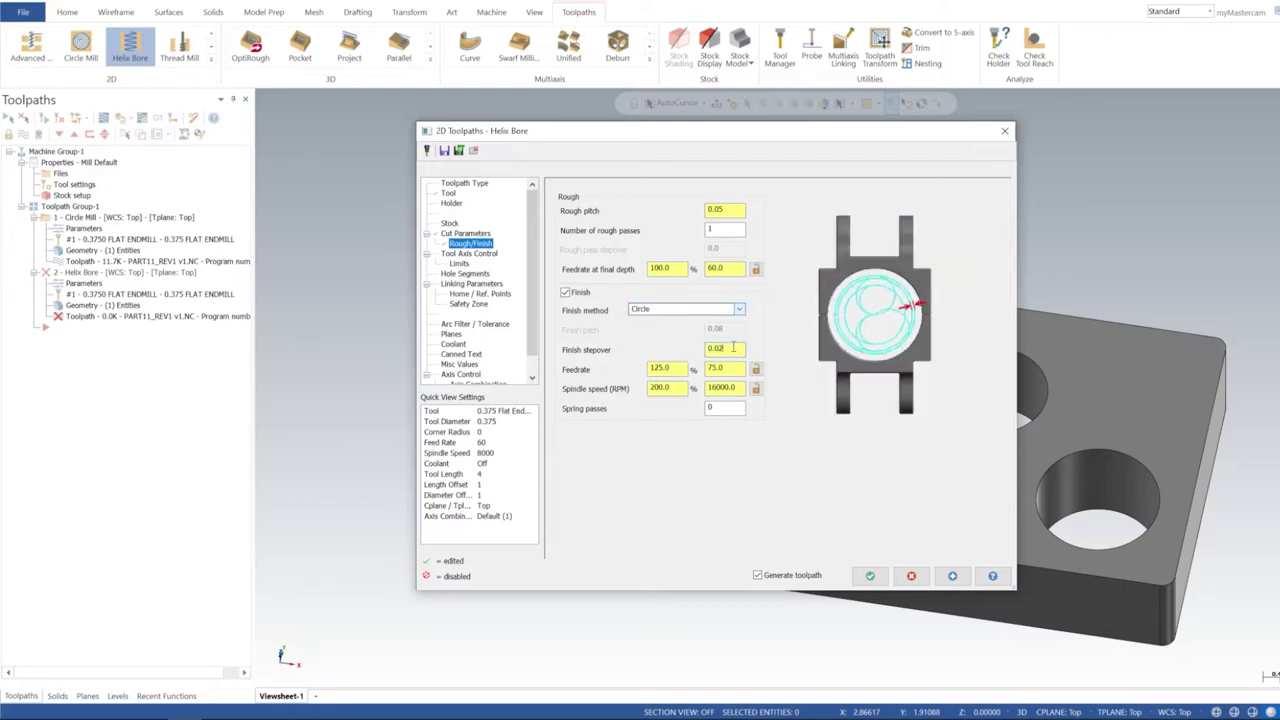
{"action": "type", "text": "1"}
{"action": "key", "text": "Return"}
{"action": "double_click", "coordinate": [671, 370]}
{"action": "type", "text": "1"}
{"action": "key", "text": "Tab"}
{"action": "type", "text": "100"}
{"action": "key", "text": "Return"}
{"action": "left_click", "coordinate": [461, 284]}
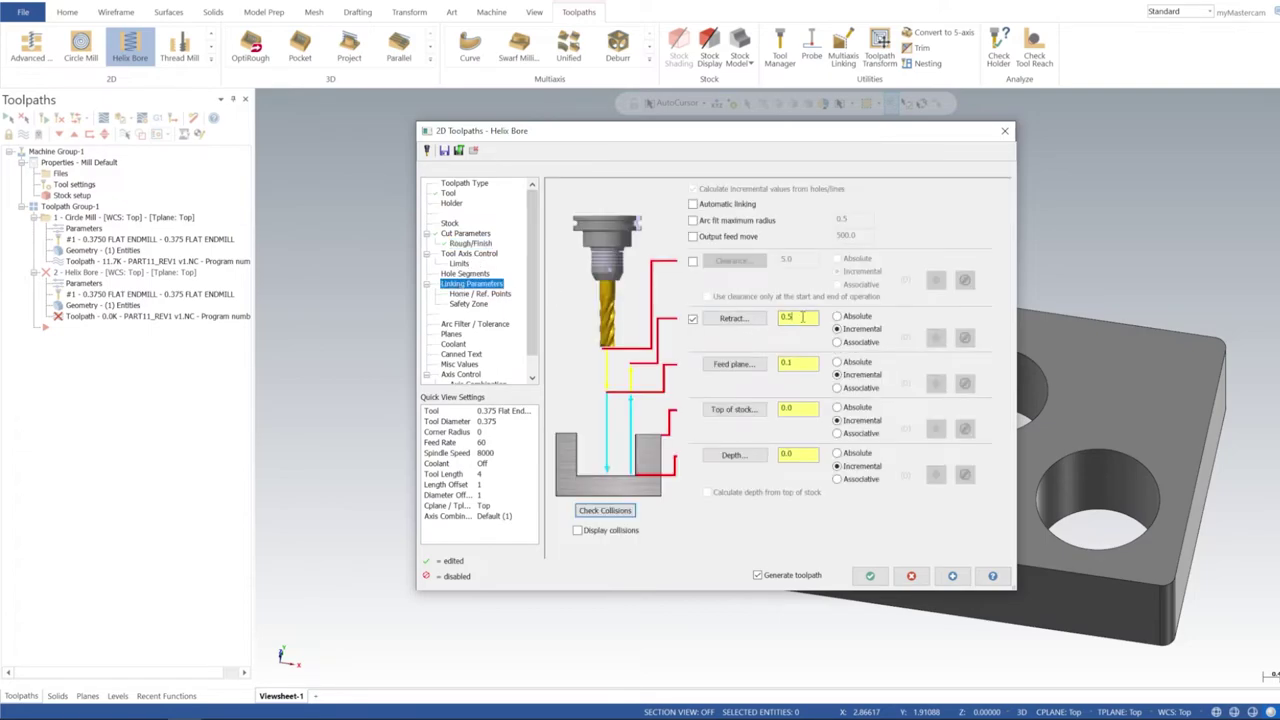
Make the retract and top-of-stock heights absolute, with retract at 0.1
{"action": "left_click", "coordinate": [855, 317]}
{"action": "left_click", "coordinate": [861, 408]}
{"action": "double_click", "coordinate": [790, 318]}
{"action": "type", "text": "1"}
{"action": "key", "text": "Tab"}
{"action": "key", "text": "Tab"}
Pick the depth from the hole's bottom edge as -1.05 and regenerate the Helix Bore
{"action": "left_click", "coordinate": [803, 454]}
{"action": "left_click", "coordinate": [730, 455]}
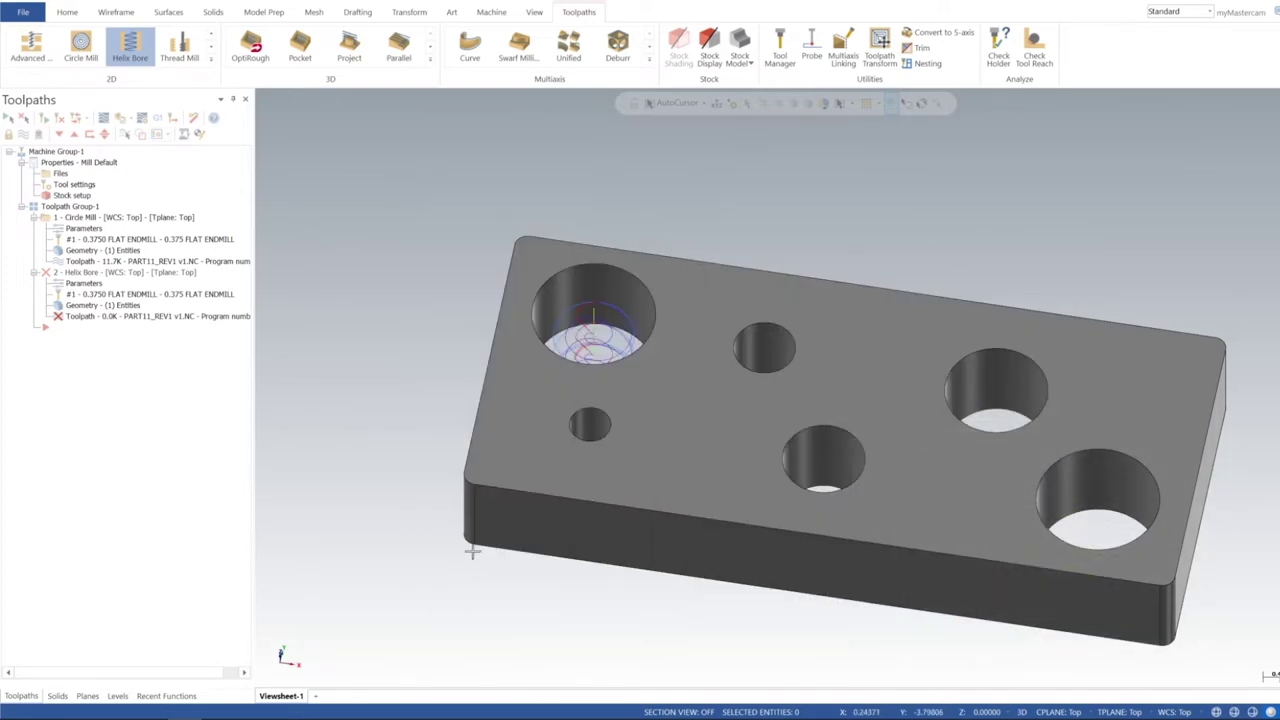
{"action": "left_click", "coordinate": [476, 546]}
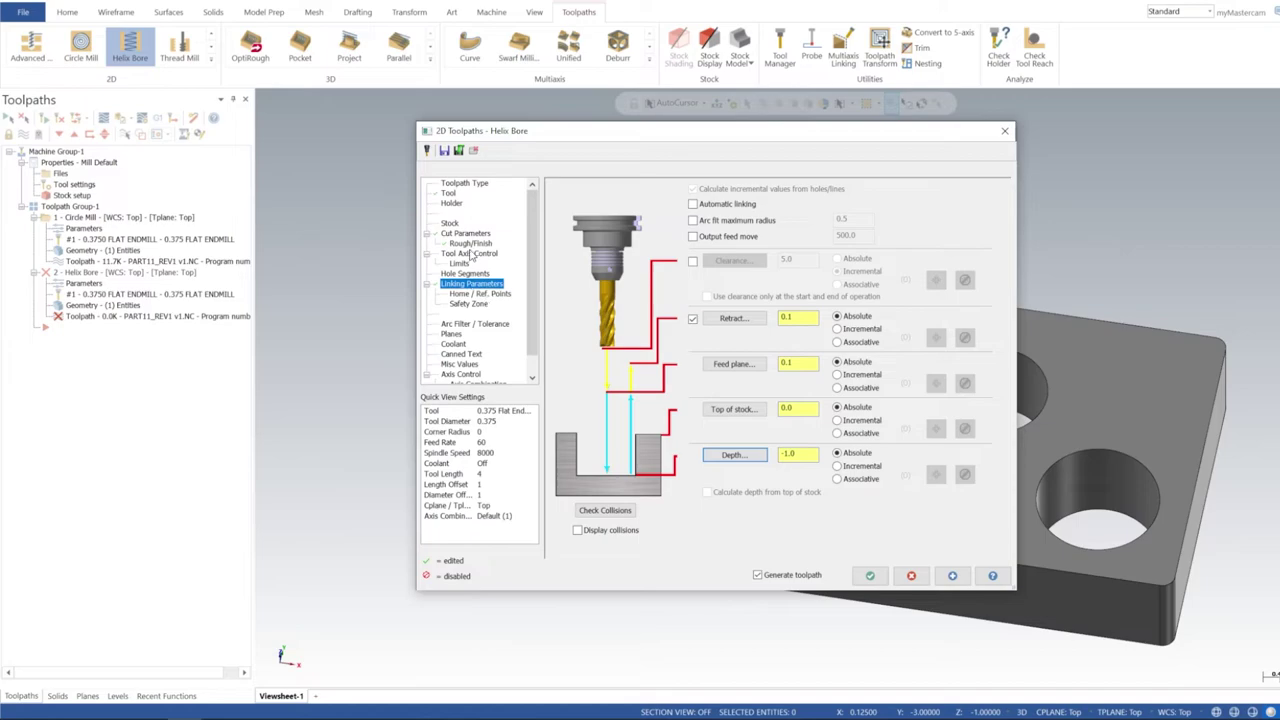
{"action": "left_click", "coordinate": [802, 456]}
{"action": "type", "text": "5"}
{"action": "double_click", "coordinate": [799, 454]}
{"action": "left_click", "coordinate": [954, 574]}
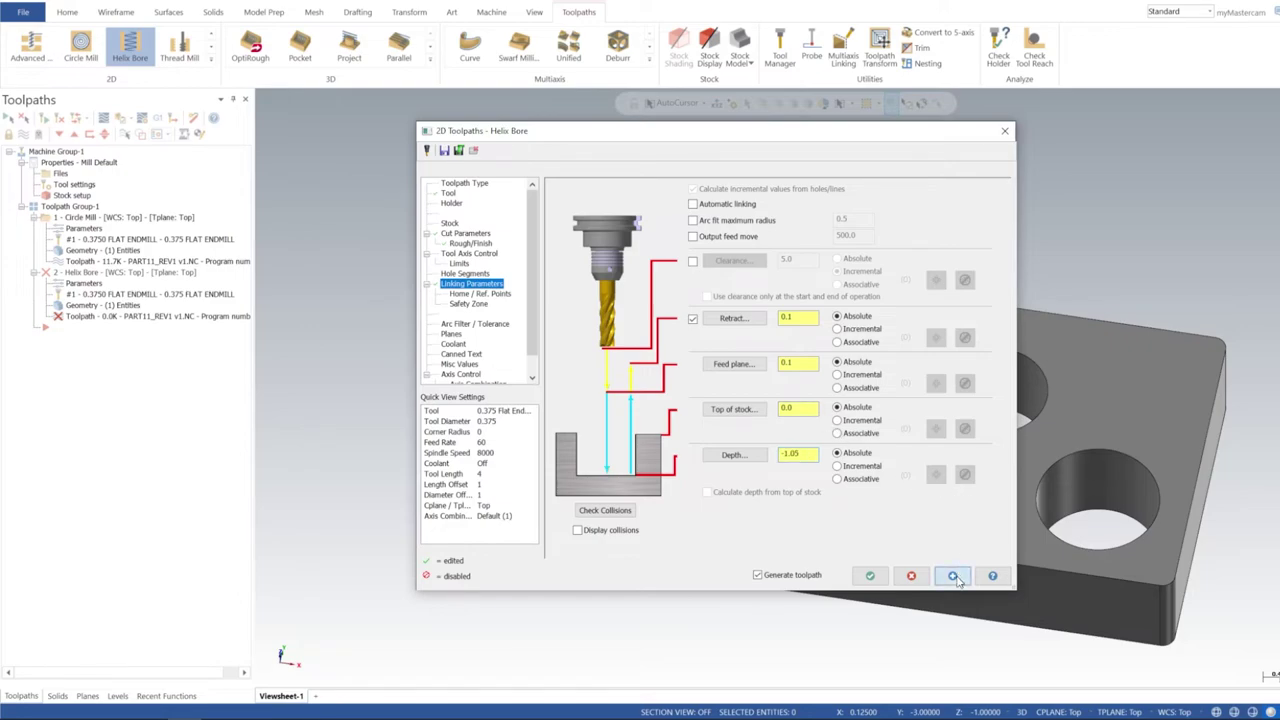
{"action": "left_click", "coordinate": [870, 576]}
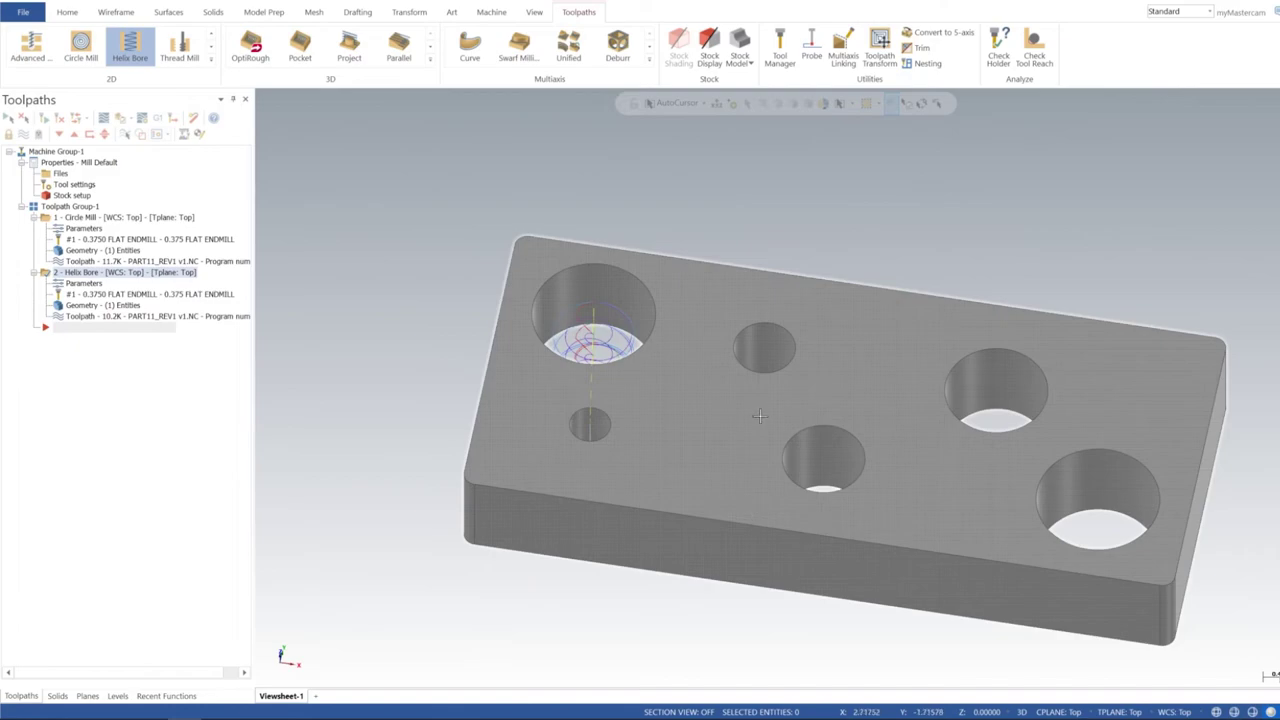
{"action": "mouse_move", "coordinate": [741, 495]}
{"action": "middle_mouse_down"}
{"action": "mouse_move", "coordinate": [766, 435]}
{"action": "mouse_move", "coordinate": [700, 440]}
{"action": "mouse_move", "coordinate": [674, 457]}
{"action": "mouse_move", "coordinate": [688, 444]}
{"action": "mouse_move", "coordinate": [683, 480]}
{"action": "middle_mouse_up"}
{"action": "scroll", "coordinate": [660, 440], "scroll_direction": "up", "scroll_amount": 3}
{"action": "scroll", "coordinate": [655, 447], "scroll_direction": "up", "scroll_amount": 5}
{"action": "scroll", "coordinate": [655, 447], "scroll_direction": "up", "scroll_amount": 2}
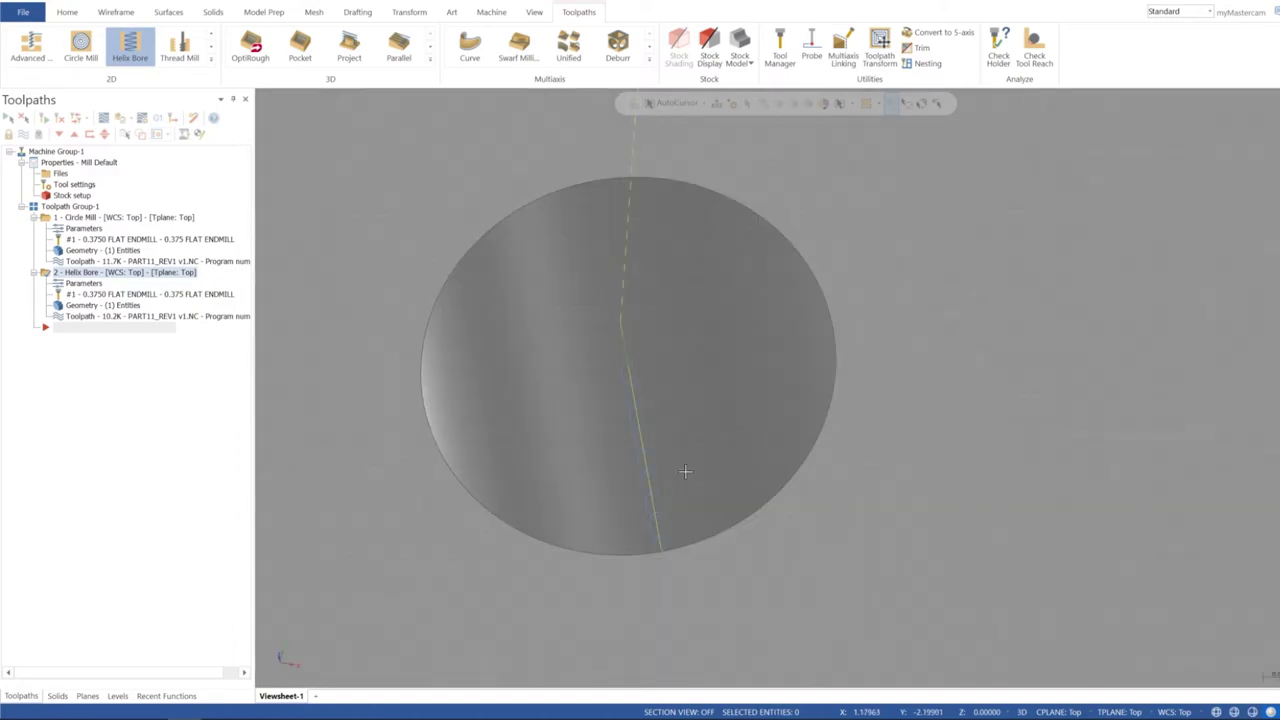
{"action": "scroll", "coordinate": [683, 471], "scroll_direction": "down", "scroll_amount": 3}
{"action": "scroll", "coordinate": [686, 468], "scroll_direction": "down", "scroll_amount": 4}
{"action": "scroll", "coordinate": [686, 468], "scroll_direction": "down", "scroll_amount": 2}
{"action": "scroll", "coordinate": [683, 475], "scroll_direction": "up", "scroll_amount": 6}
{"action": "middle_click_drag", "start_coordinate": [680, 480], "coordinate": [710, 398]}
{"action": "scroll", "coordinate": [710, 398], "scroll_direction": "down", "scroll_amount": 3}
{"action": "scroll", "coordinate": [714, 446], "scroll_direction": "up", "scroll_amount": 1}
{"action": "scroll", "coordinate": [720, 450], "scroll_direction": "up", "scroll_amount": 3}
{"action": "scroll", "coordinate": [730, 500], "scroll_direction": "up", "scroll_amount": 3}
{"action": "scroll", "coordinate": [743, 478], "scroll_direction": "up", "scroll_amount": 2}
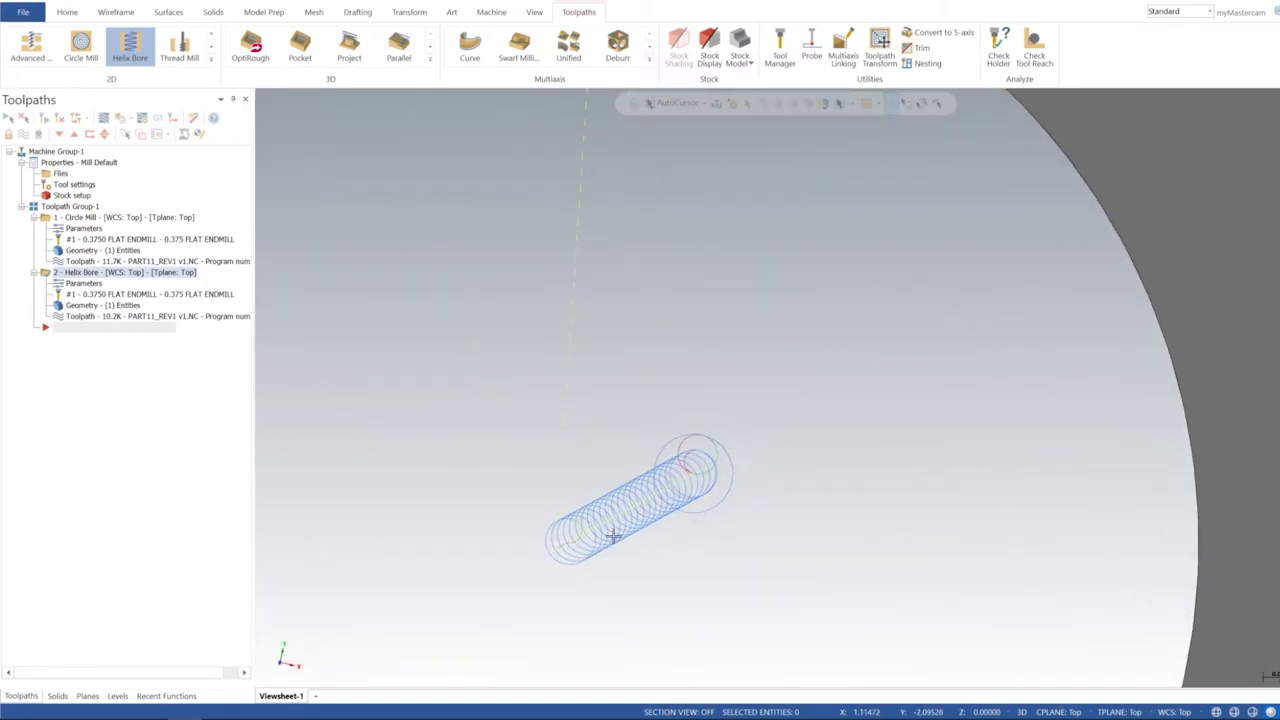
{"action": "scroll", "coordinate": [665, 470], "scroll_direction": "down", "scroll_amount": 3}
{"action": "scroll", "coordinate": [668, 474], "scroll_direction": "down", "scroll_amount": 3}
{"action": "scroll", "coordinate": [672, 478], "scroll_direction": "down", "scroll_amount": 3}
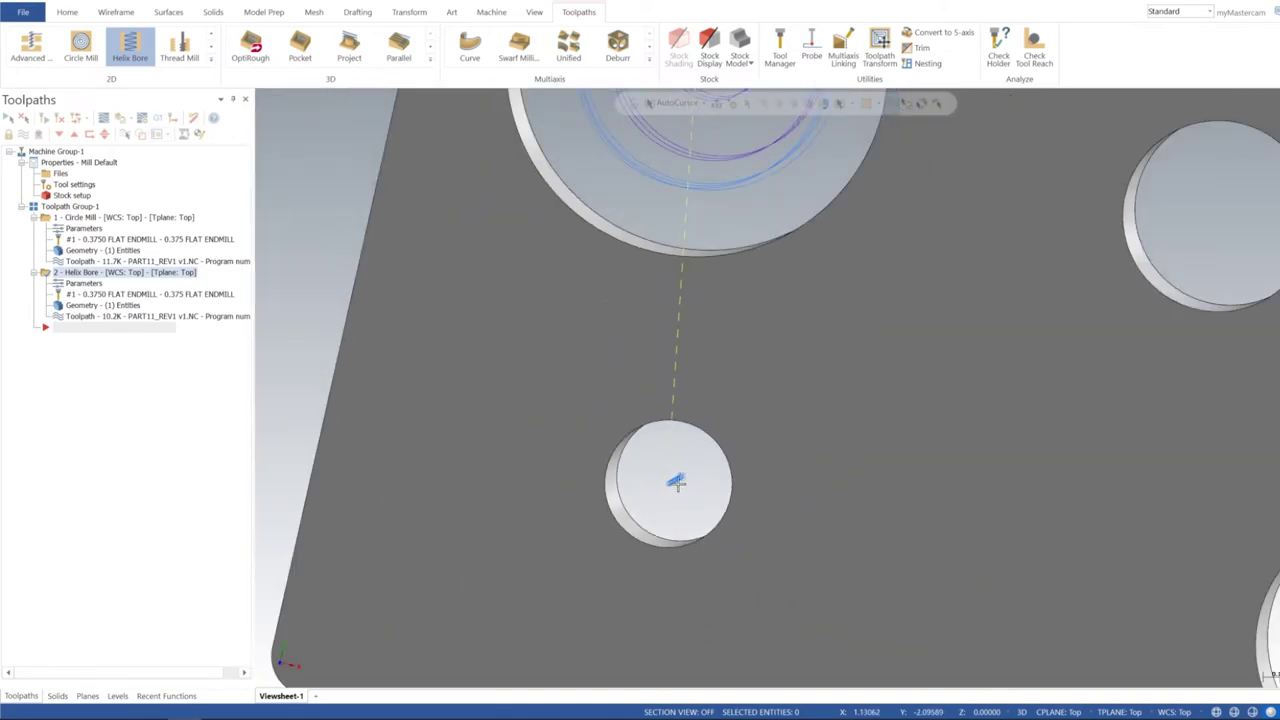
{"action": "scroll", "coordinate": [677, 483], "scroll_direction": "down", "scroll_amount": 2}
{"action": "scroll", "coordinate": [677, 483], "scroll_direction": "down", "scroll_amount": 3}
{"action": "scroll", "coordinate": [685, 490], "scroll_direction": "down", "scroll_amount": 3}
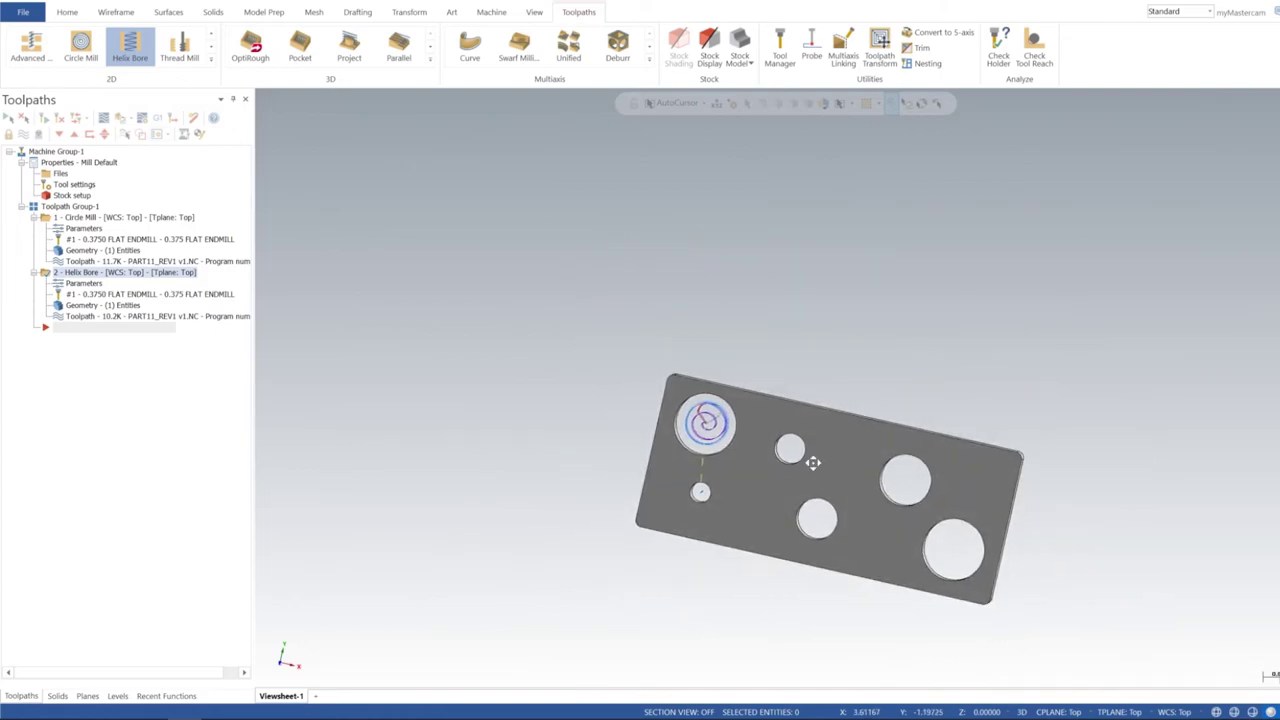
{"action": "mouse_move", "coordinate": [803, 460]}
{"action": "middle_mouse_down", "text": "ctrl"}
{"action": "mouse_move", "coordinate": [783, 469]}
{"action": "mouse_move", "coordinate": [817, 369]}
{"action": "mouse_move", "coordinate": [793, 372]}
{"action": "mouse_move", "coordinate": [774, 331]}
{"action": "mouse_move", "coordinate": [863, 354]}
{"action": "mouse_move", "coordinate": [798, 392]}
{"action": "middle_mouse_up", "text": "ctrl"}
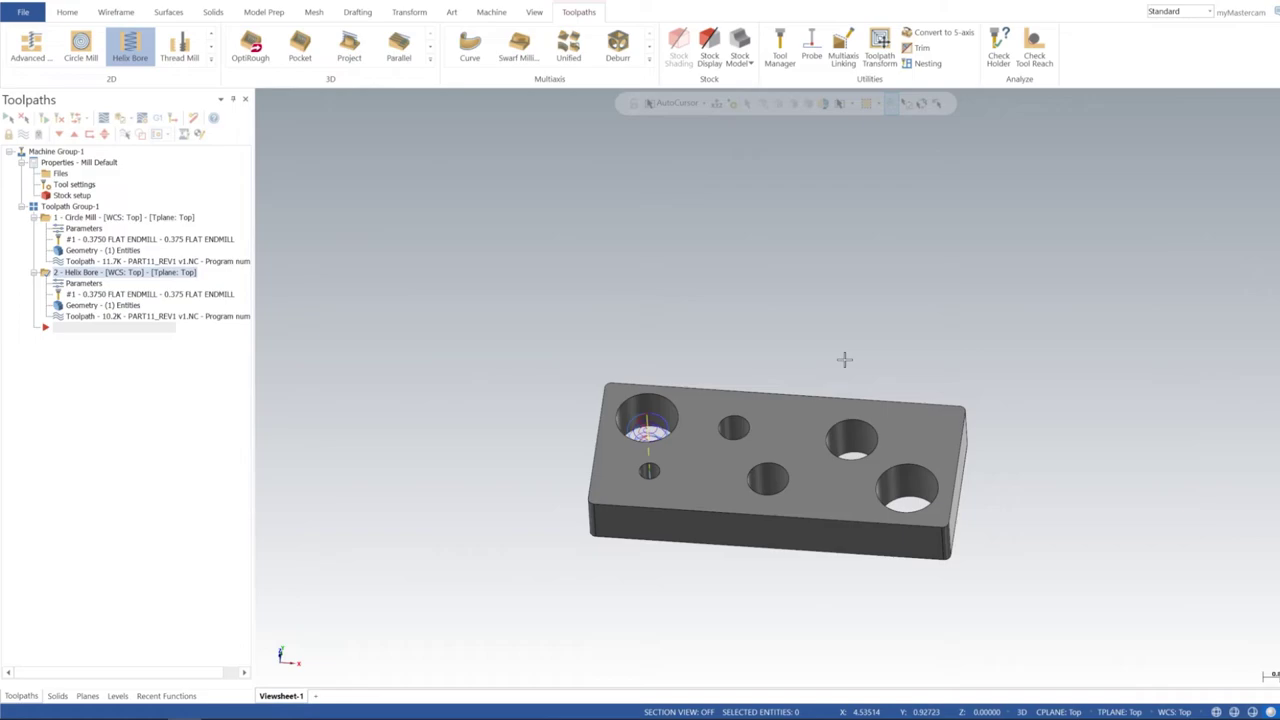
Regenerate both operations in Toolpath Group-1 and send them to Mastercam Simulator's Verify mode
{"action": "mouse_move", "coordinate": [812, 375]}
{"action": "middle_mouse_down"}
{"action": "mouse_move", "coordinate": [757, 393]}
{"action": "mouse_move", "coordinate": [745, 476]}
{"action": "middle_mouse_up"}
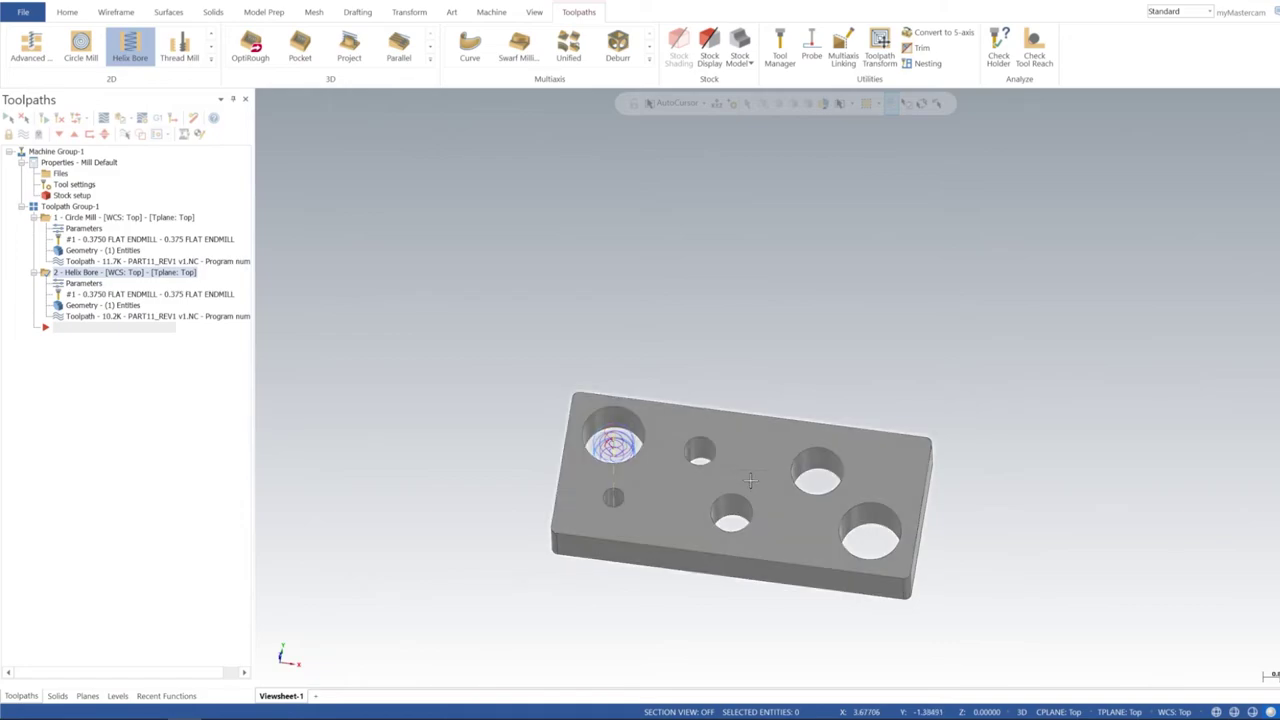
{"action": "mouse_move", "coordinate": [749, 480]}
{"action": "middle_mouse_down"}
{"action": "mouse_move", "coordinate": [752, 410]}
{"action": "mouse_move", "coordinate": [764, 486]}
{"action": "mouse_move", "coordinate": [624, 393]}
{"action": "middle_mouse_up"}
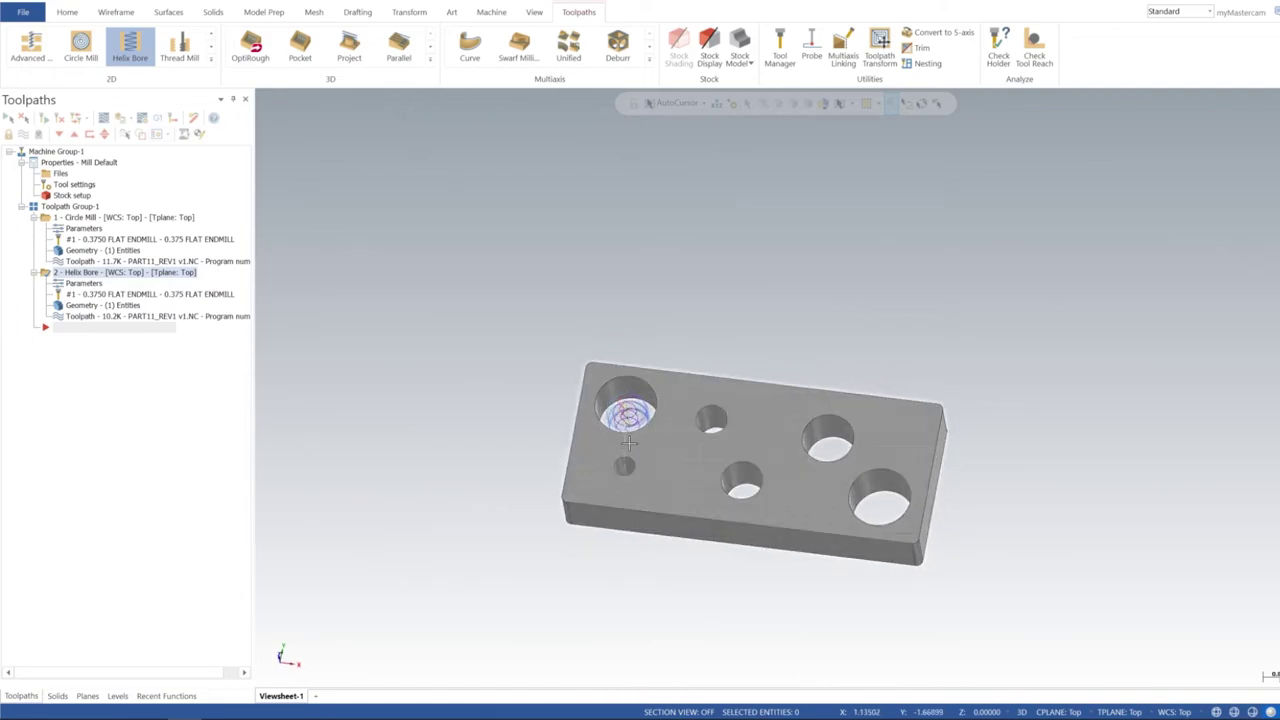
{"action": "mouse_move", "coordinate": [758, 430]}
{"action": "middle_mouse_down"}
{"action": "mouse_move", "coordinate": [749, 423]}
{"action": "mouse_move", "coordinate": [754, 482]}
{"action": "middle_mouse_up"}
{"action": "scroll", "coordinate": [740, 474], "scroll_direction": "up", "scroll_amount": 2}
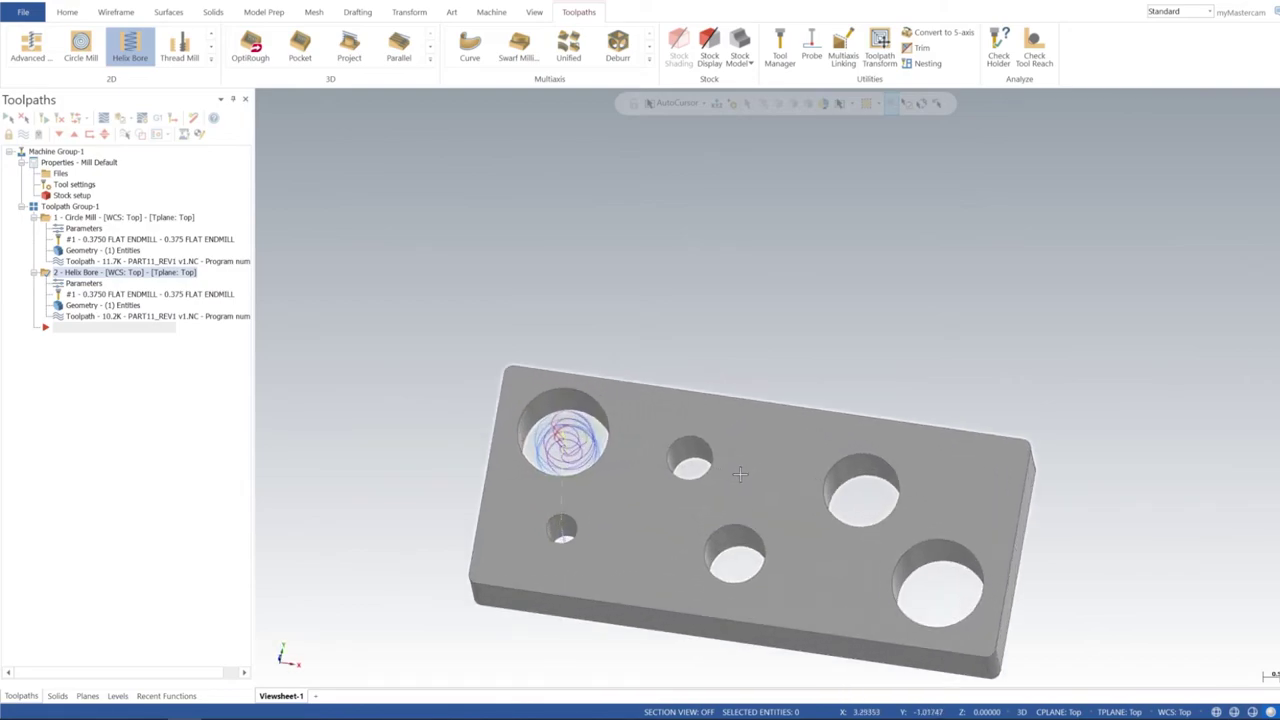
{"action": "scroll", "coordinate": [743, 494], "scroll_direction": "down", "scroll_amount": 2}
{"action": "mouse_move", "coordinate": [744, 494]}
{"action": "middle_mouse_down"}
{"action": "mouse_move", "coordinate": [757, 371]}
{"action": "mouse_move", "coordinate": [689, 413]}
{"action": "middle_mouse_up"}
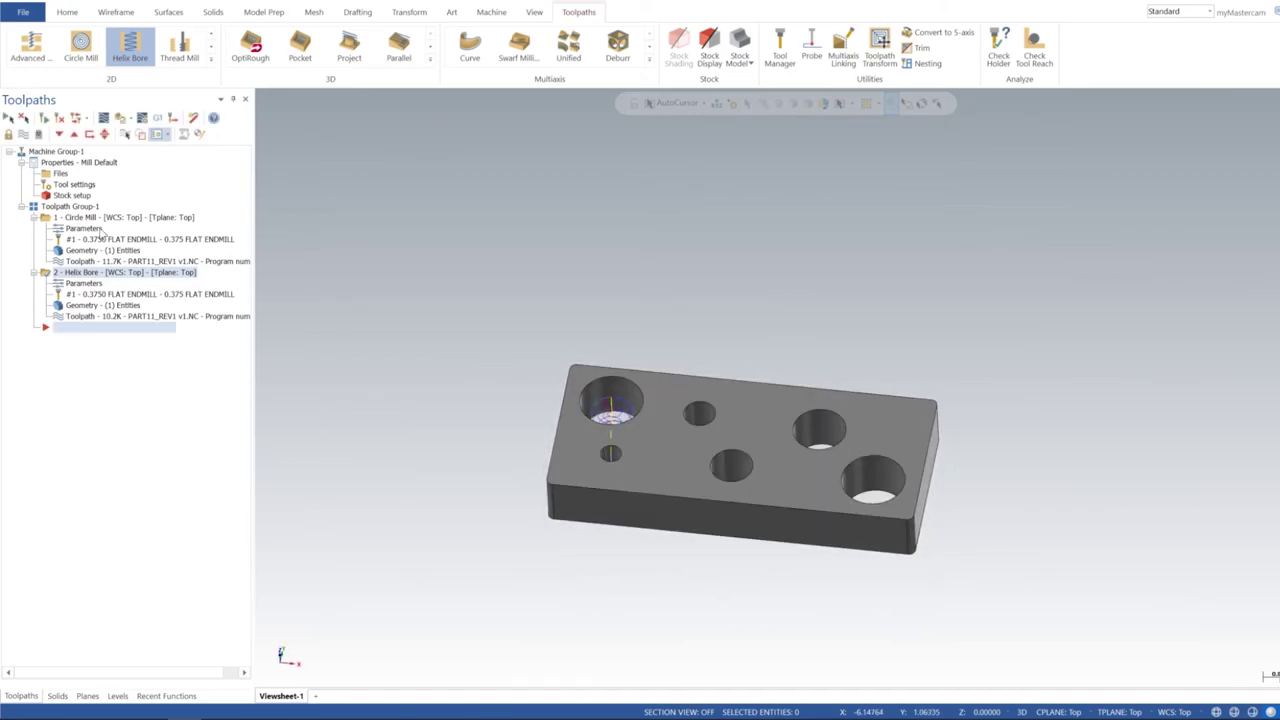
{"action": "left_click", "coordinate": [78, 207]}
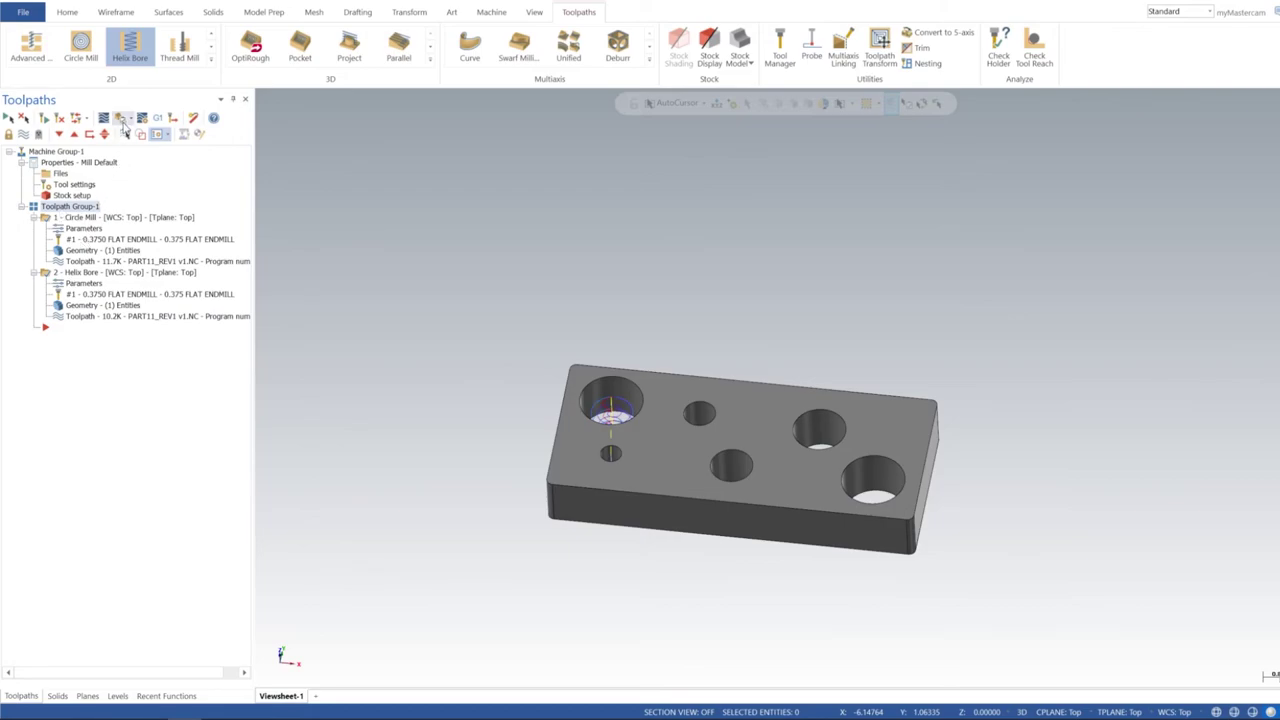
{"action": "left_click", "coordinate": [121, 120]}
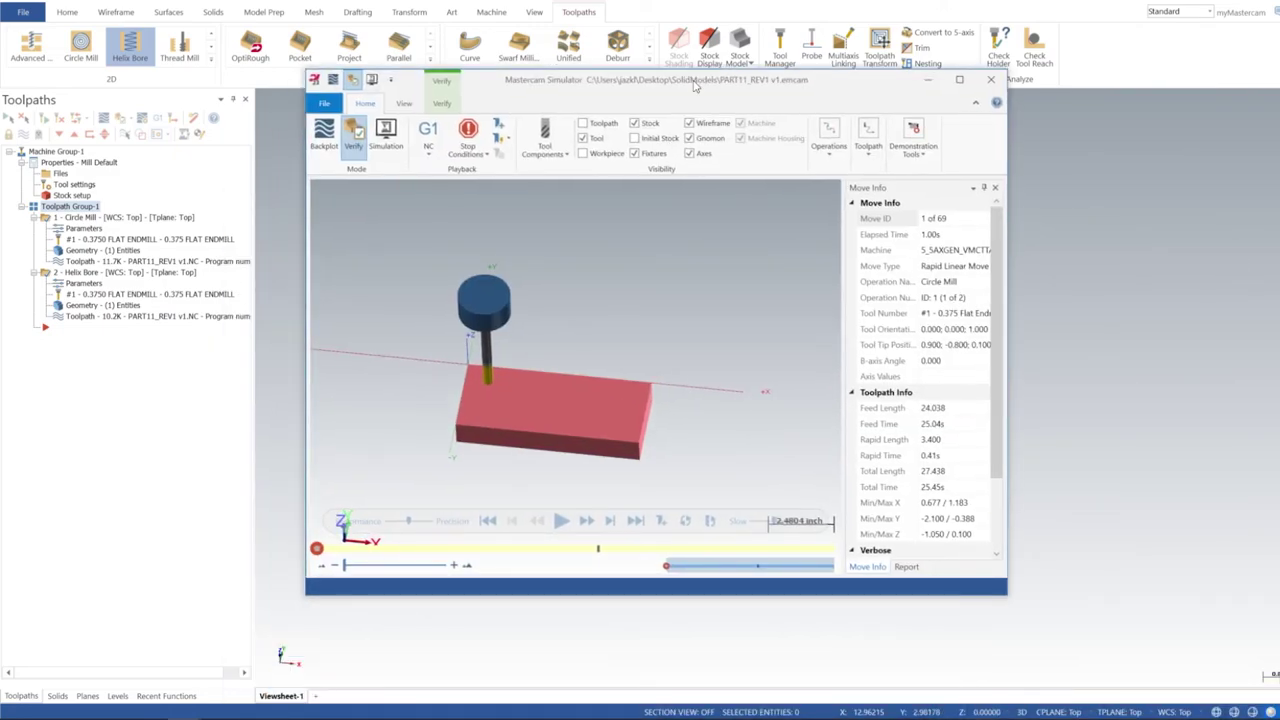
{"action": "double_click", "coordinate": [728, 130]}
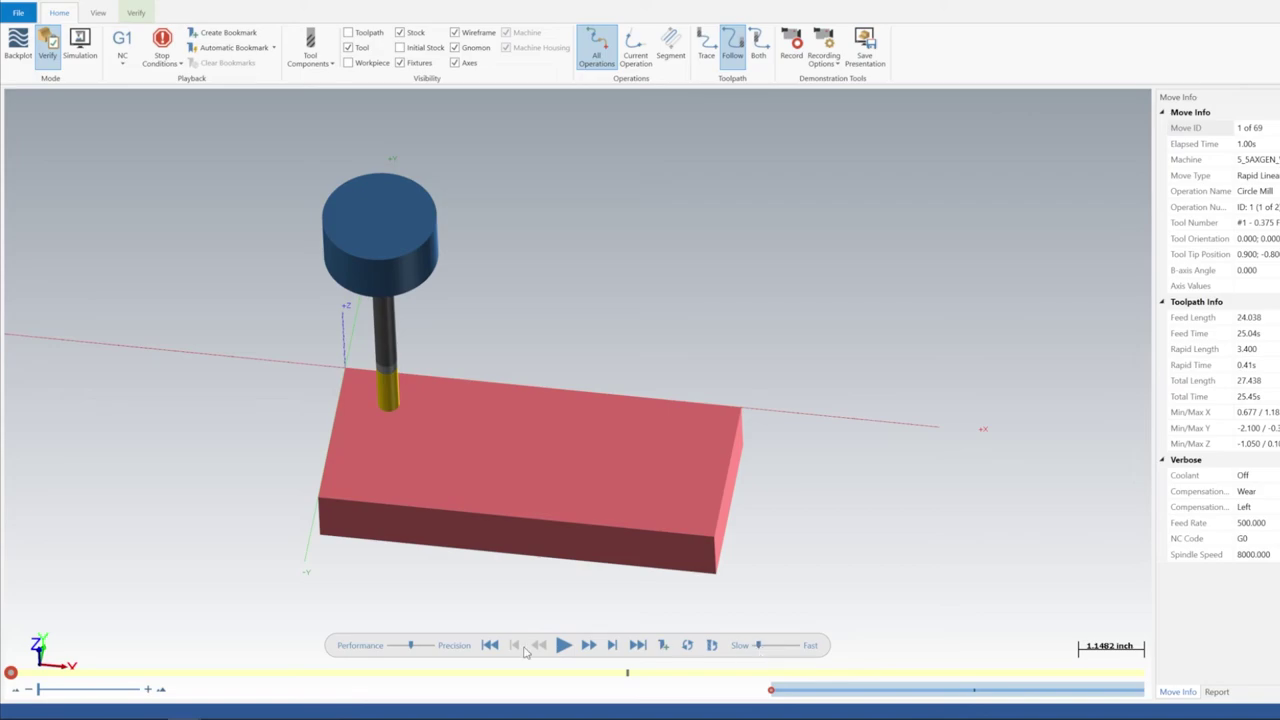
Play all 69 Verify moves, watching the large bore and small helix hole cut into the stock
{"action": "left_click", "coordinate": [563, 646]}
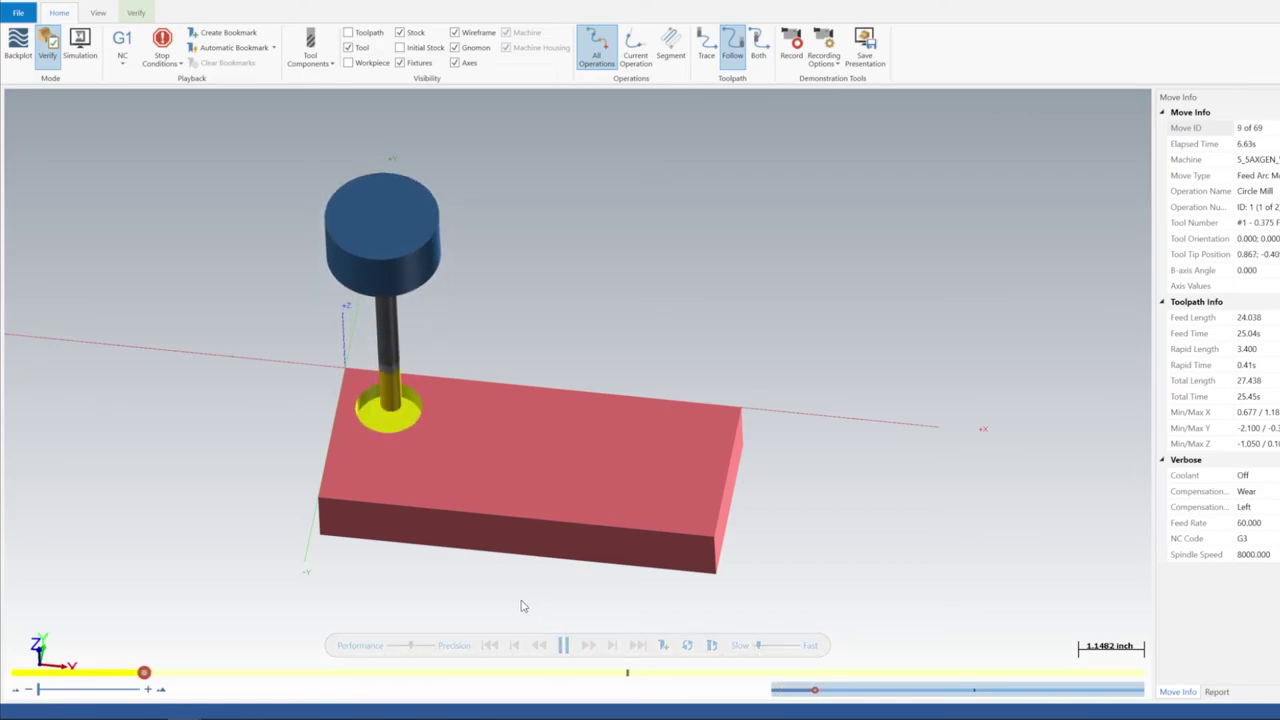
{"action": "scroll", "coordinate": [399, 409], "scroll_direction": "up", "scroll_amount": 1}
{"action": "scroll", "coordinate": [399, 409], "scroll_direction": "up", "scroll_amount": 3}
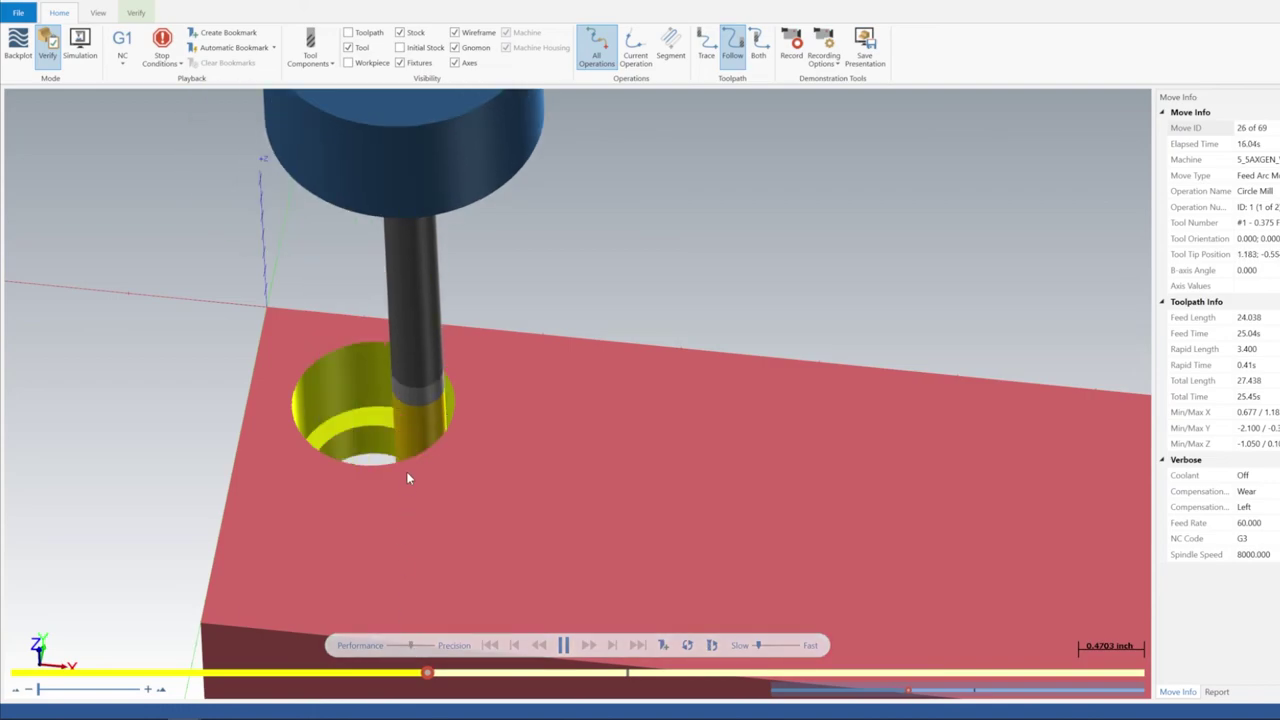
{"action": "scroll", "coordinate": [420, 417], "scroll_direction": "down", "scroll_amount": 1}
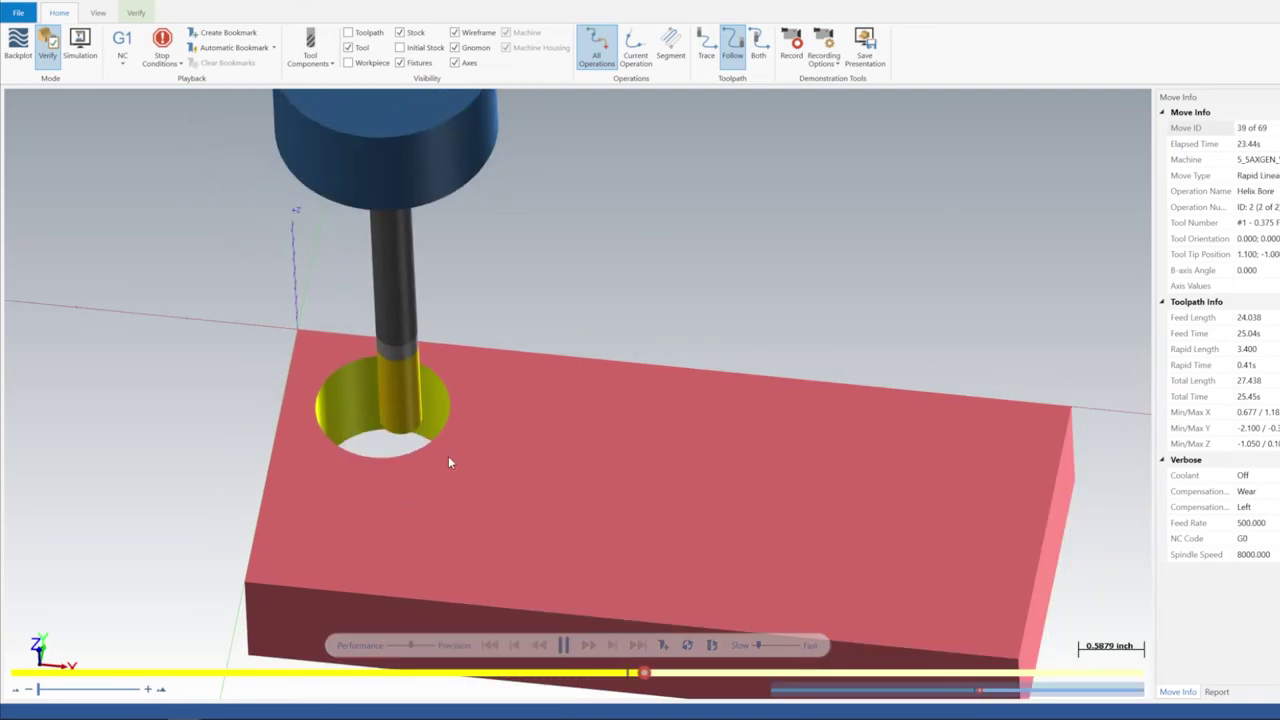
{"action": "mouse_move", "coordinate": [483, 497]}
{"action": "middle_mouse_down"}
{"action": "mouse_move", "coordinate": [483, 473]}
{"action": "mouse_move", "coordinate": [477, 506]}
{"action": "mouse_move", "coordinate": [443, 486]}
{"action": "mouse_move", "coordinate": [407, 533]}
{"action": "mouse_move", "coordinate": [421, 563]}
{"action": "middle_mouse_up"}
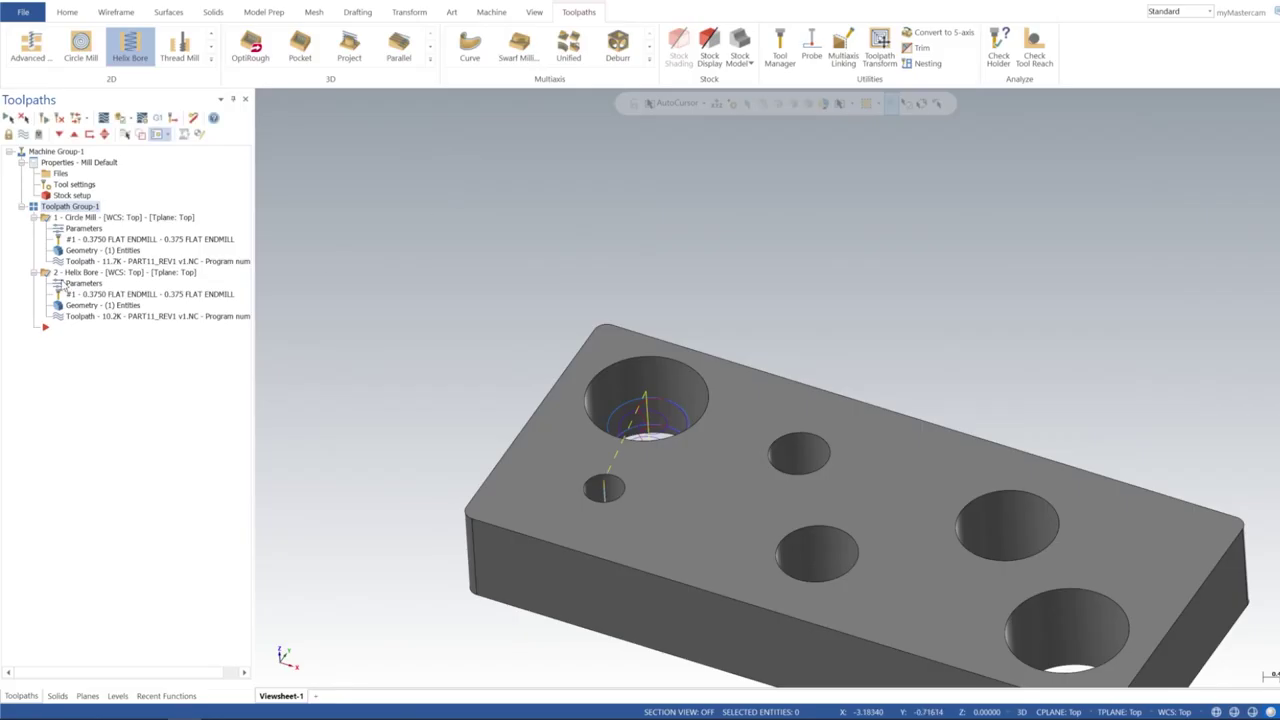
Apply a finer 0.025 rough pitch to the Helix Bore, growing its toolpath to 12.4K
{"action": "left_click", "coordinate": [76, 284]}
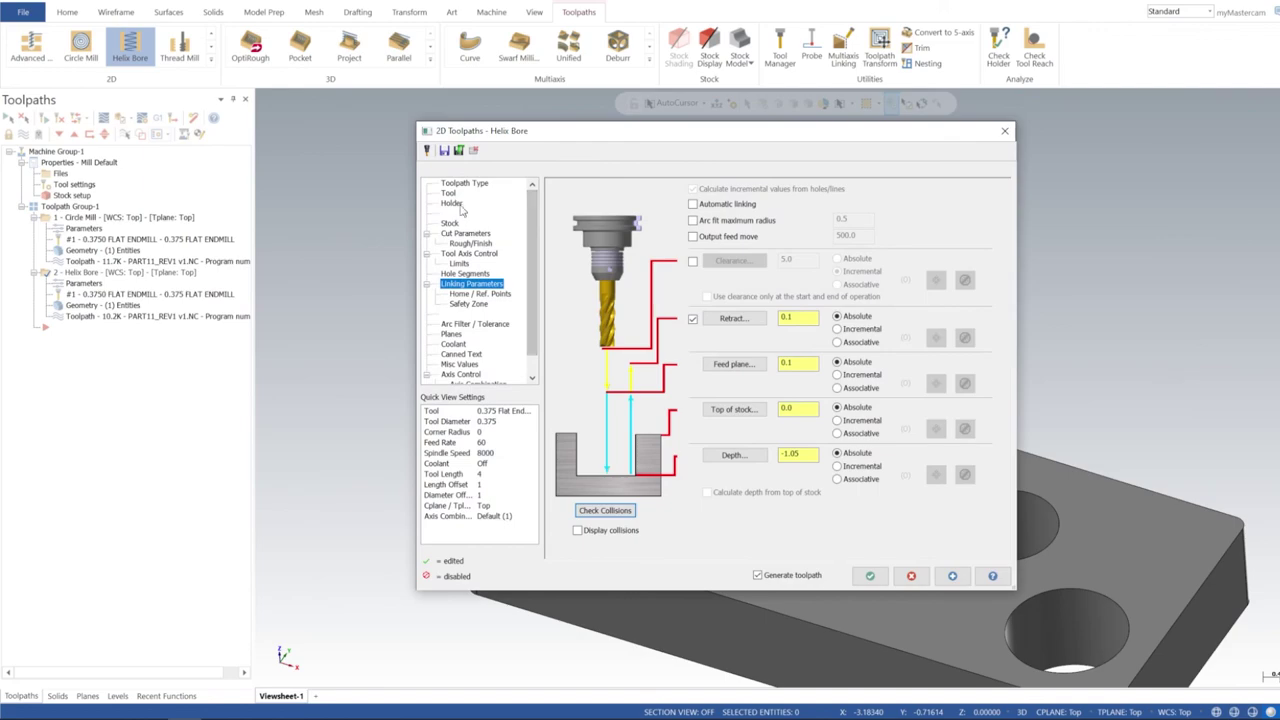
{"action": "left_click", "coordinate": [449, 195]}
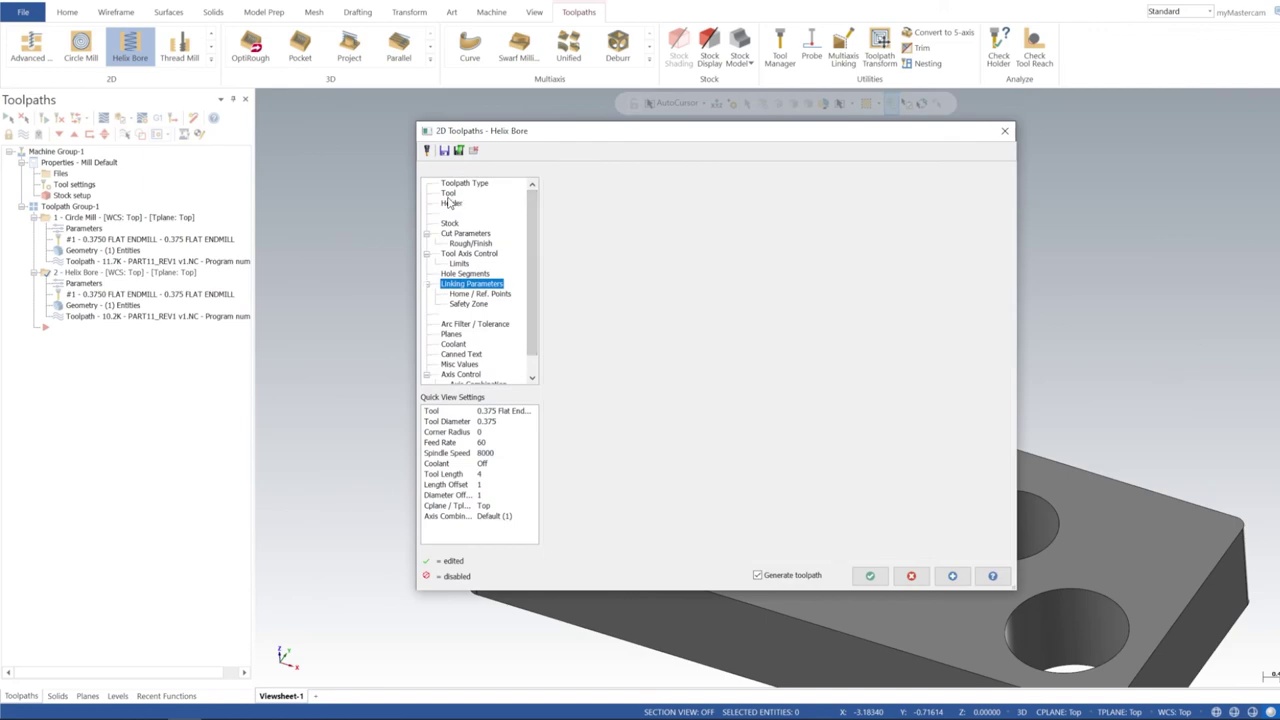
{"action": "left_click", "coordinate": [463, 234]}
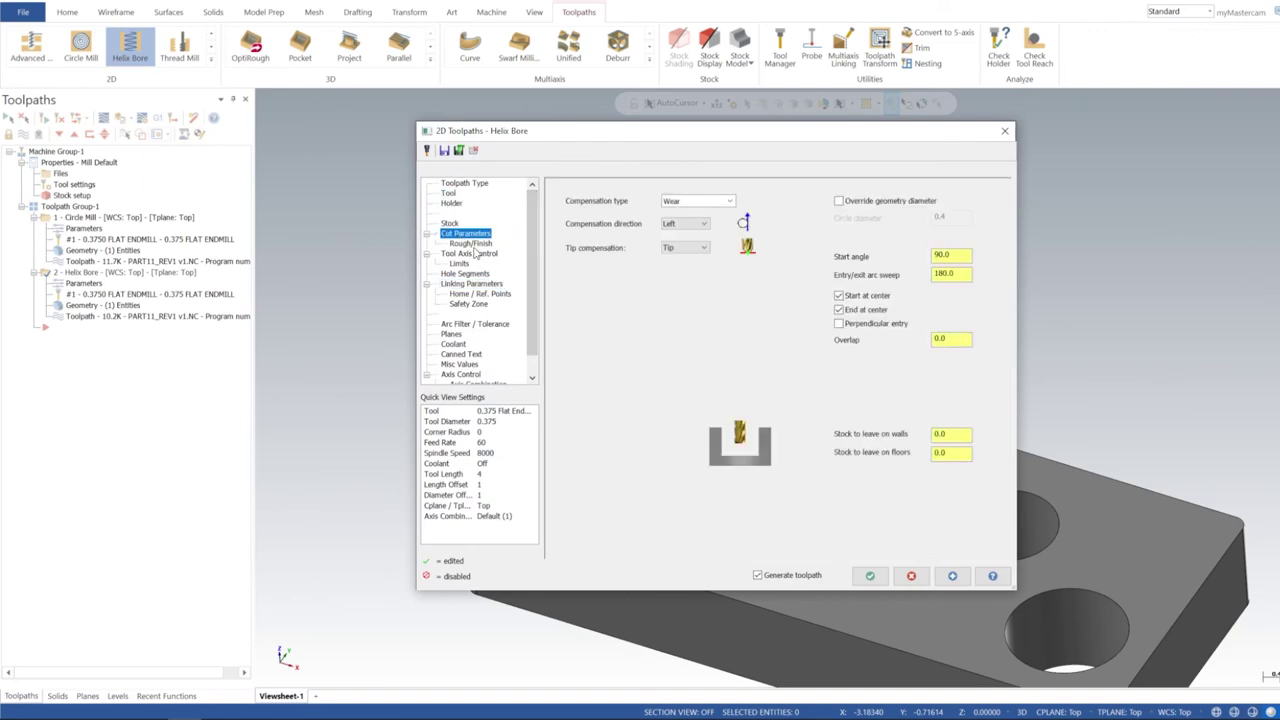
{"action": "left_click", "coordinate": [484, 244]}
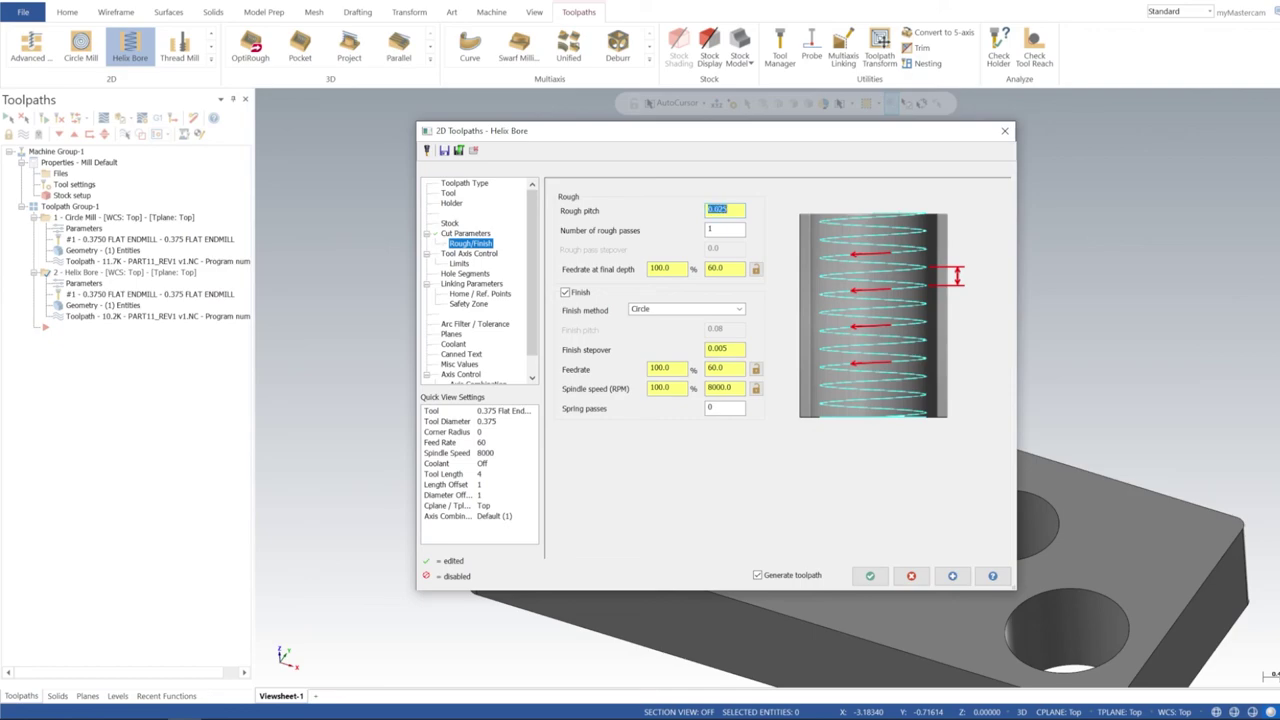
{"action": "left_click", "coordinate": [952, 577]}
{"action": "left_click", "coordinate": [870, 576]}
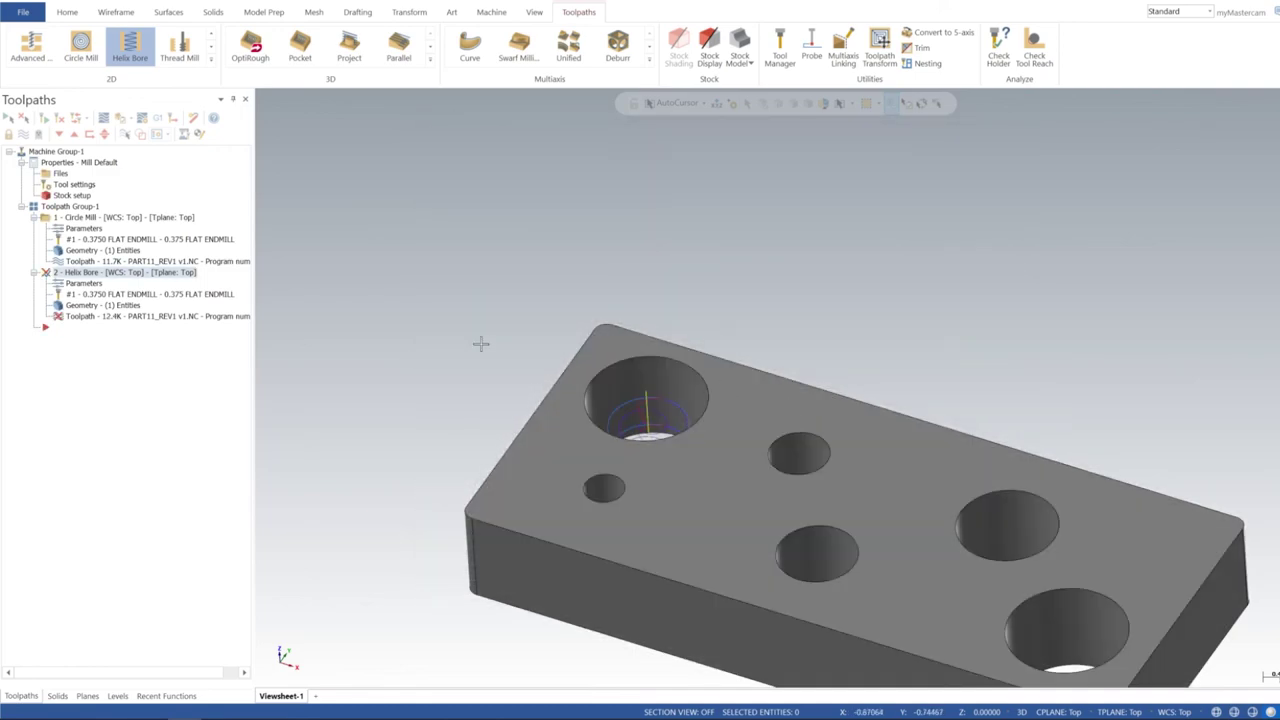
Regenerate the dirty Helix Bore toolpath and inspect it on the plate beside the Circle Mill
{"action": "left_click", "coordinate": [43, 118]}
{"action": "mouse_move", "coordinate": [700, 420]}
{"action": "middle_mouse_down"}
{"action": "mouse_move", "coordinate": [851, 331]}
{"action": "mouse_move", "coordinate": [851, 394]}
{"action": "mouse_move", "coordinate": [771, 400]}
{"action": "mouse_move", "coordinate": [788, 415]}
{"action": "mouse_move", "coordinate": [805, 380]}
{"action": "mouse_move", "coordinate": [790, 352]}
{"action": "mouse_move", "coordinate": [713, 436]}
{"action": "mouse_move", "coordinate": [800, 390]}
{"action": "mouse_move", "coordinate": [885, 371]}
{"action": "middle_mouse_up"}
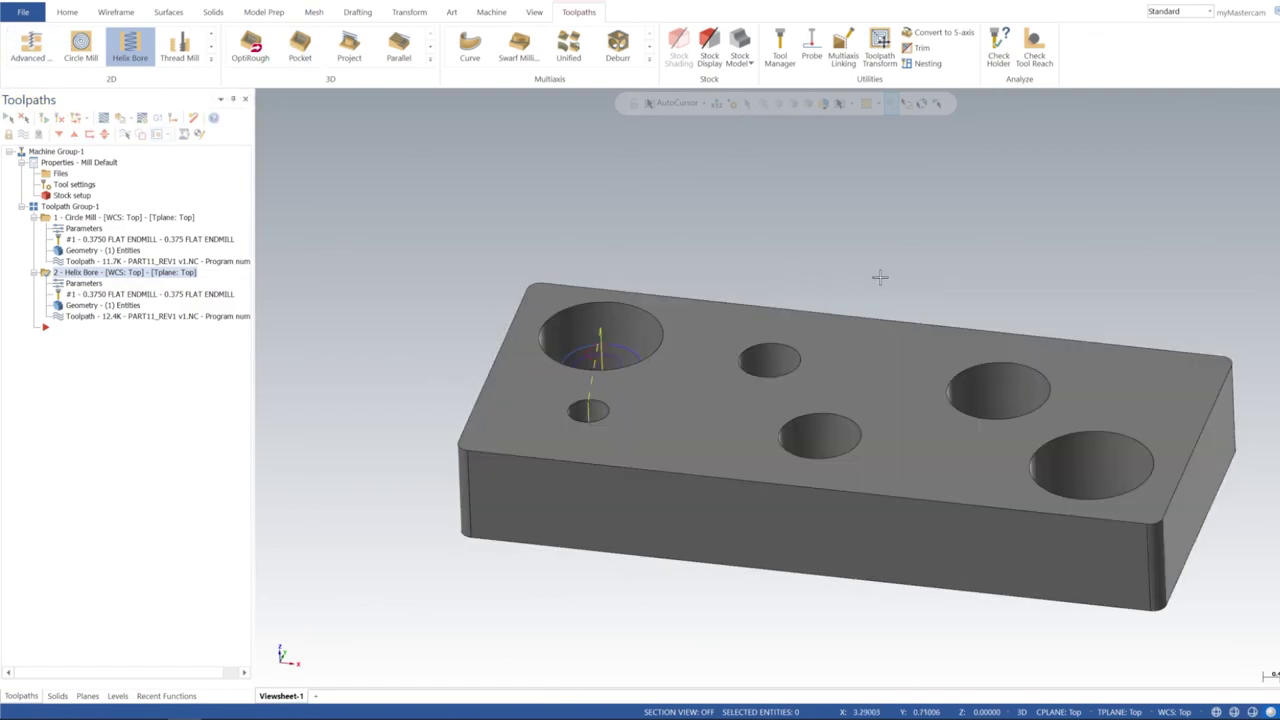
{"action": "mouse_move", "coordinate": [880, 277]}
{"action": "middle_mouse_down"}
{"action": "mouse_move", "coordinate": [895, 235]}
{"action": "mouse_move", "coordinate": [837, 379]}
{"action": "mouse_move", "coordinate": [840, 326]}
{"action": "middle_mouse_up"}
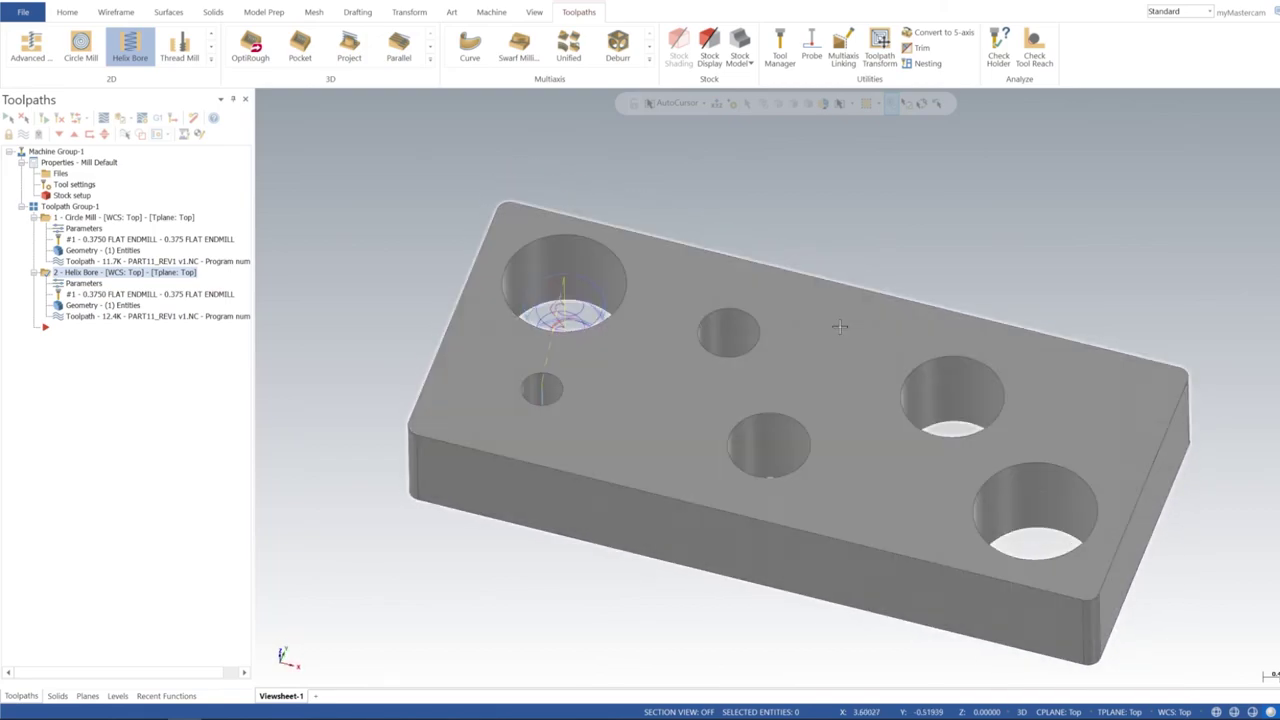